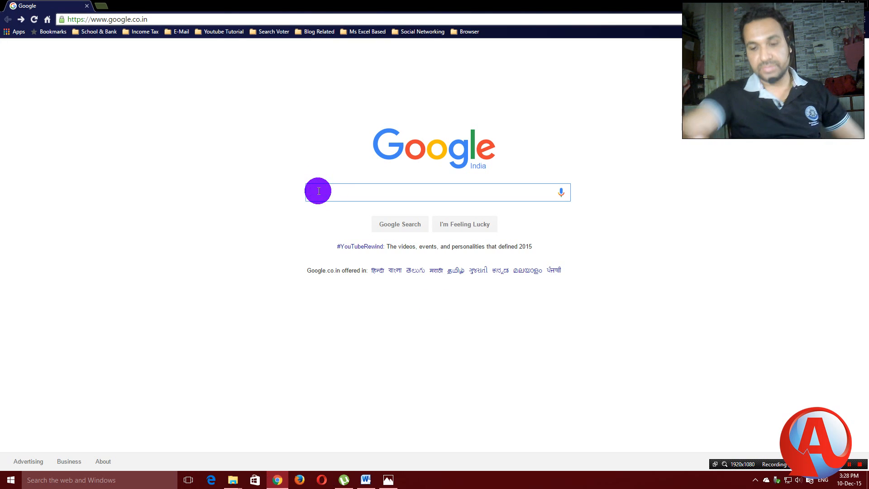
Search Google for 'tin nsdl' from the suggestion after typing 'tin'.
{"action": "type", "text": "ti"}
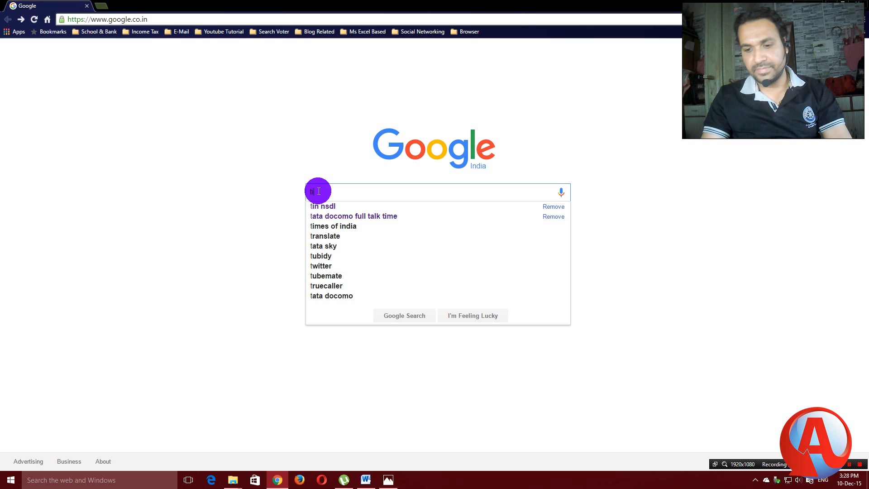
{"action": "type", "text": "n"}
{"action": "left_click", "coordinate": [324, 206]}
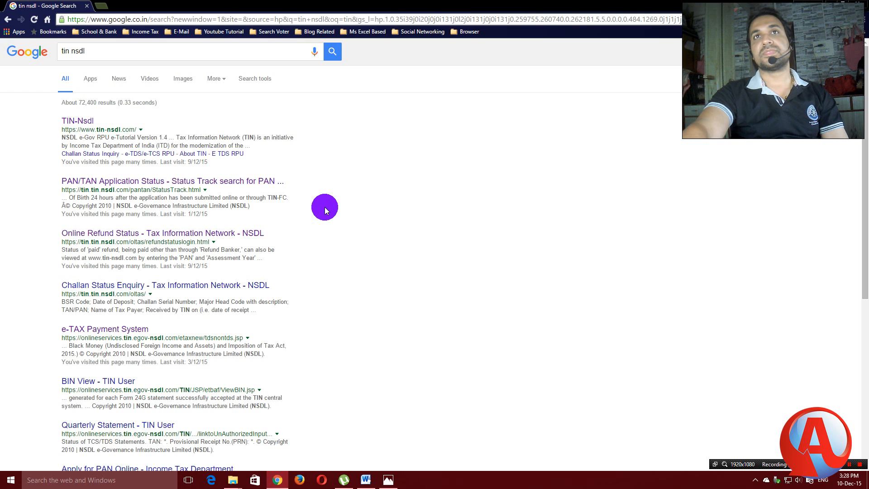
Download e-TDS_TCS-RPU_1.3.zip from TIN-NSDL Downloads > Quarterly Returns > Regular, then close the tab.
{"action": "left_click", "coordinate": [77, 121]}
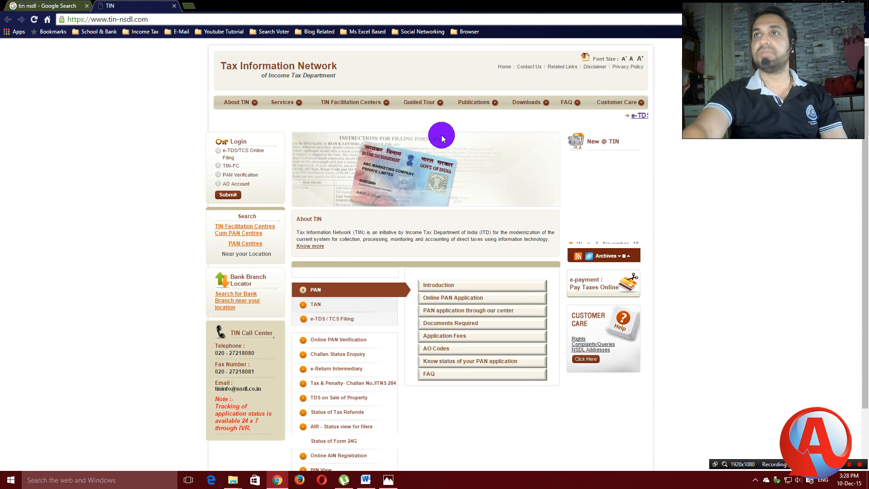
{"action": "left_click", "coordinate": [525, 104]}
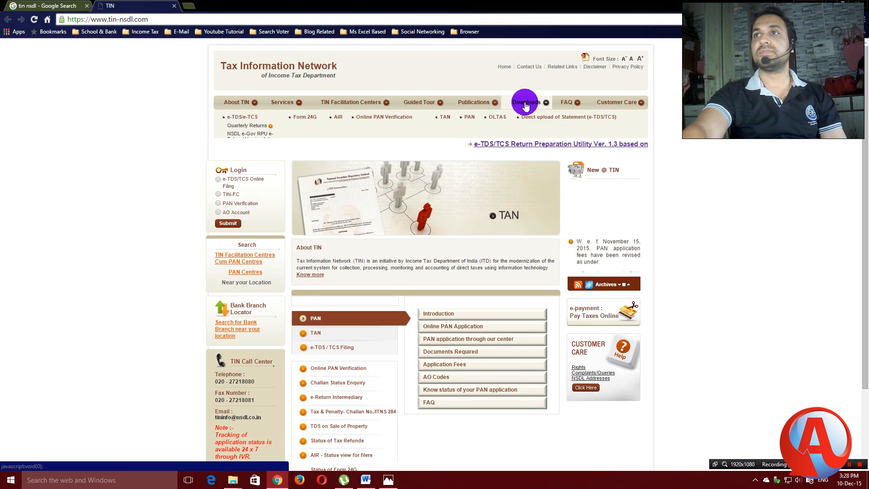
{"action": "mouse_move", "coordinate": [253, 127]}
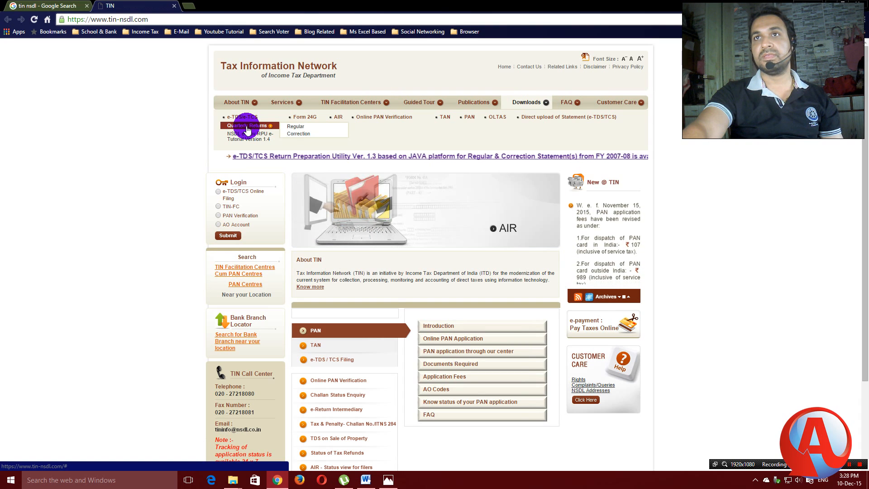
{"action": "left_click", "coordinate": [291, 130]}
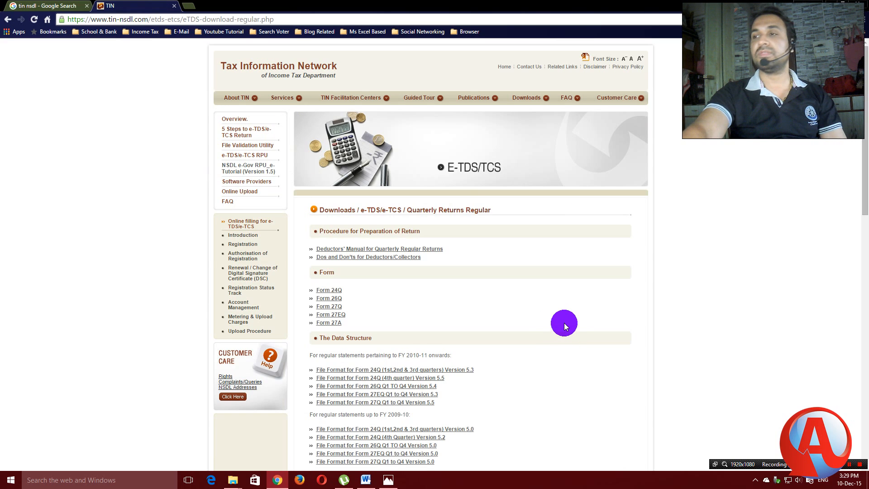
{"action": "scroll", "coordinate": [557, 318], "scroll_direction": "down", "scroll_amount": 6}
{"action": "scroll", "coordinate": [556, 316], "scroll_direction": "down", "scroll_amount": 3}
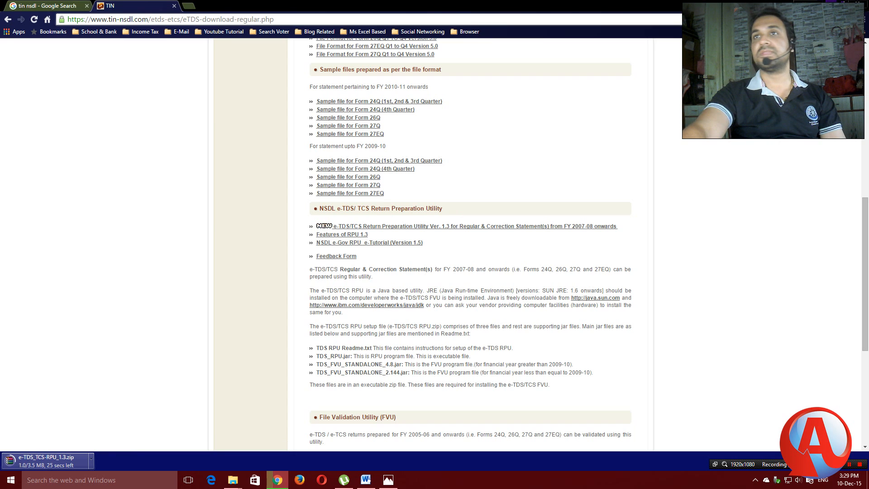
{"action": "left_click", "coordinate": [175, 8]}
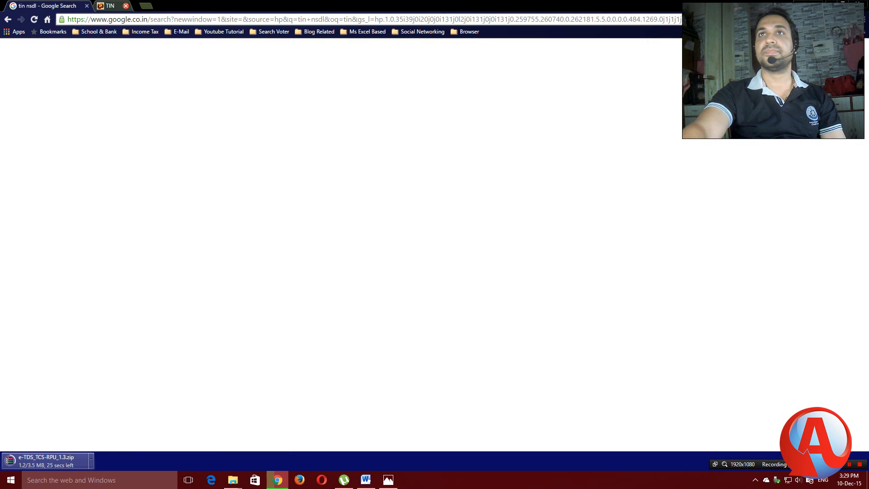
Minimize Chrome and open the e-TDS_TCS_RPU_1.3 folder from the desktop.
{"action": "left_click", "coordinate": [833, 4]}
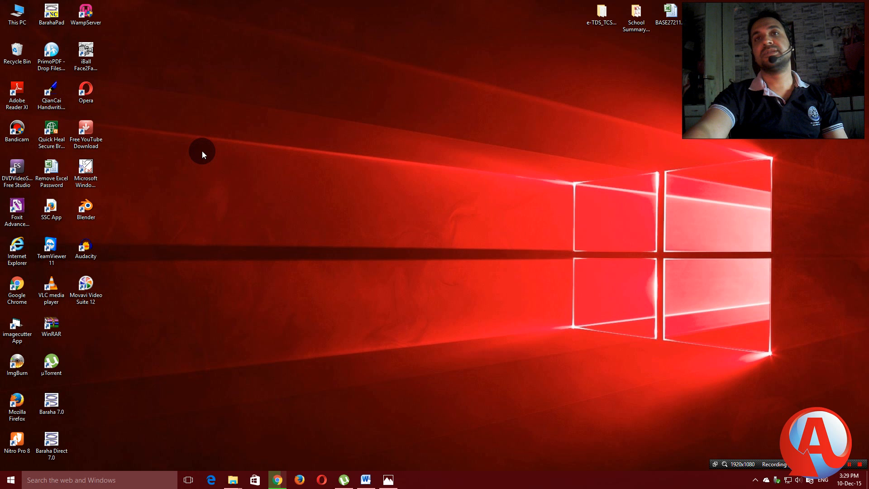
{"action": "left_click", "coordinate": [602, 20]}
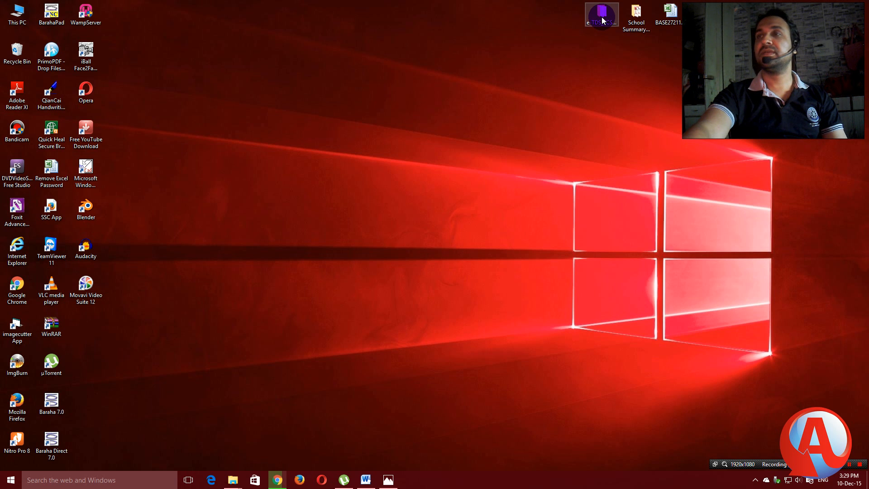
{"action": "double_click", "coordinate": [602, 19]}
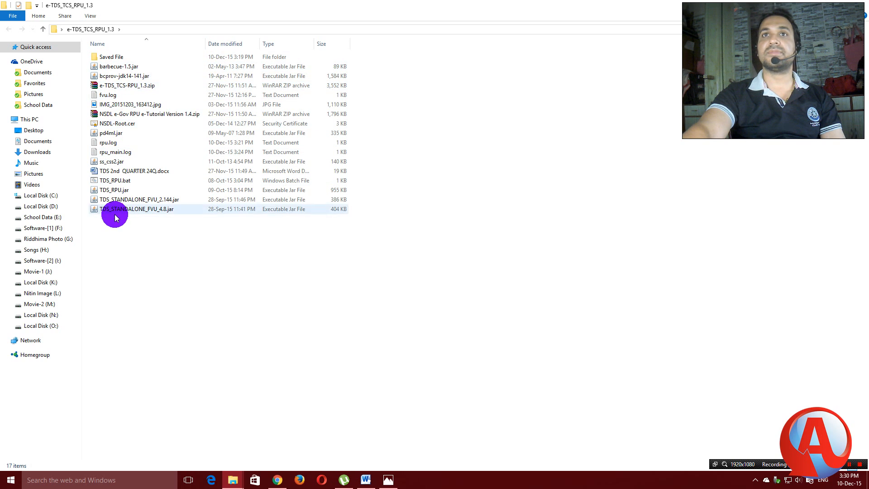
Launch the utility from TDS_RPU.jar after TDS_RPU.bat fails with a javaw error.
{"action": "double_click", "coordinate": [115, 181]}
{"action": "left_click", "coordinate": [533, 238]}
{"action": "left_click", "coordinate": [507, 77]}
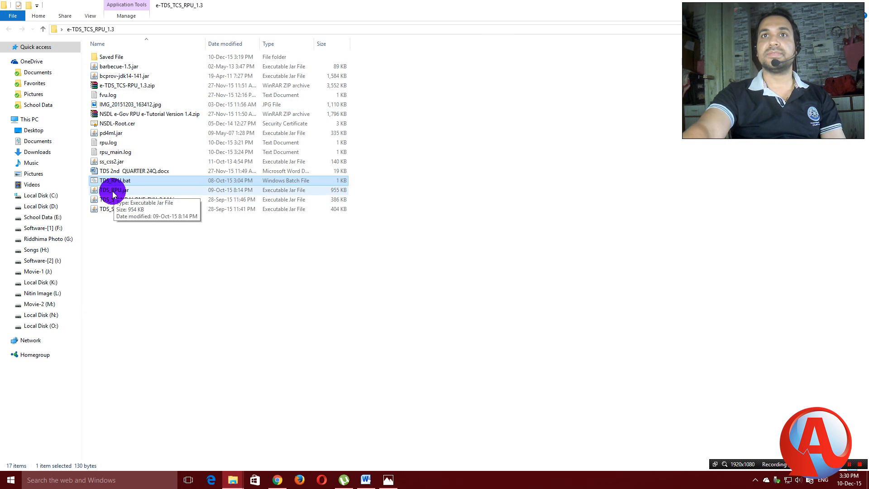
{"action": "double_click", "coordinate": [117, 192]}
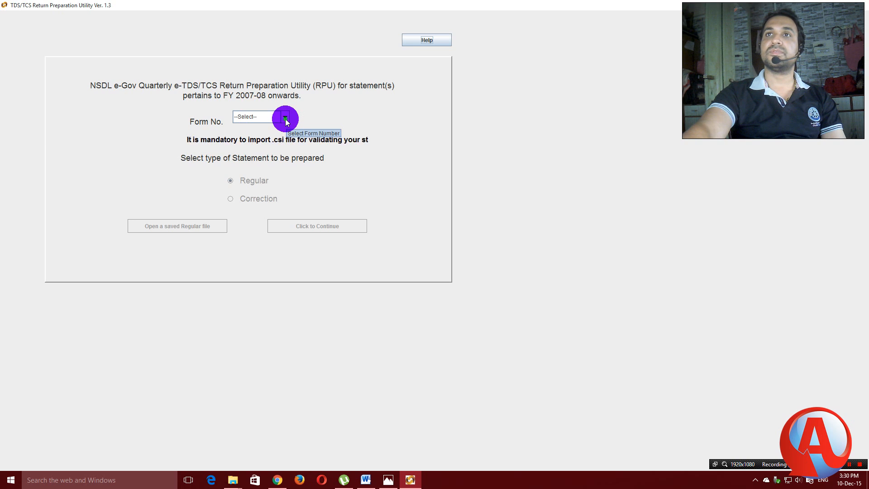
Start a new Regular statement for Form No. 24Q.
{"action": "left_click", "coordinate": [285, 118]}
{"action": "left_click", "coordinate": [239, 136]}
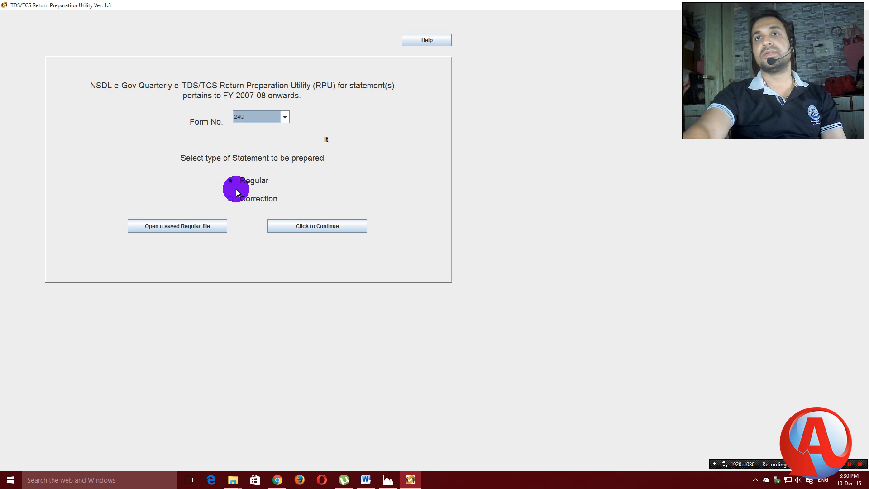
{"action": "left_click", "coordinate": [313, 225]}
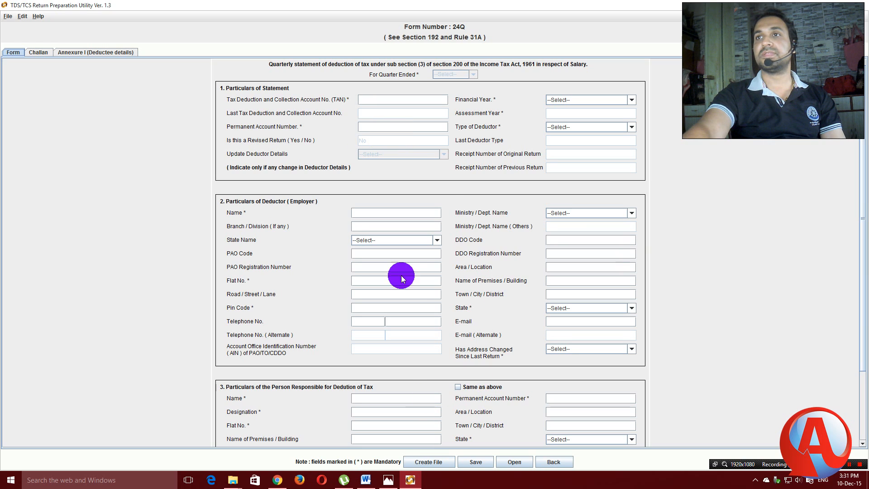
Load the saved 24Q return from Desktop > e-TDS_TCS_RPU_1.3 > Saved File.
{"action": "scroll", "coordinate": [425, 326], "scroll_direction": "down", "scroll_amount": 2}
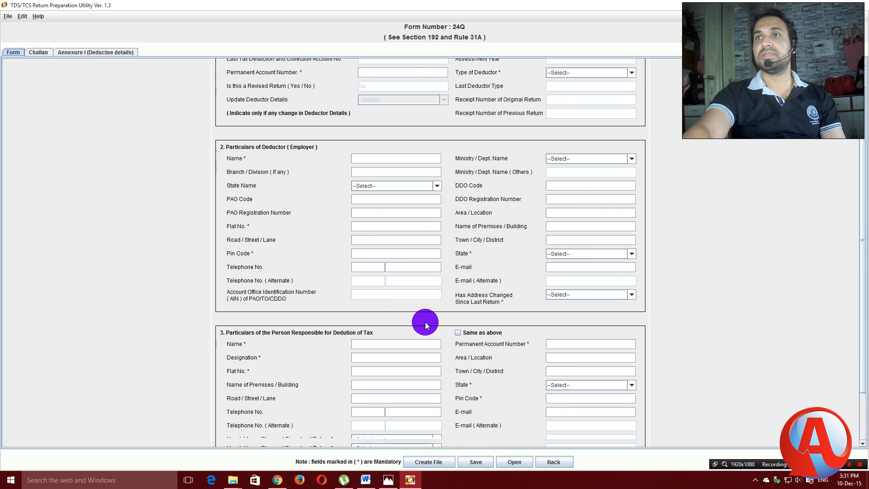
{"action": "scroll", "coordinate": [424, 317], "scroll_direction": "down", "scroll_amount": 1}
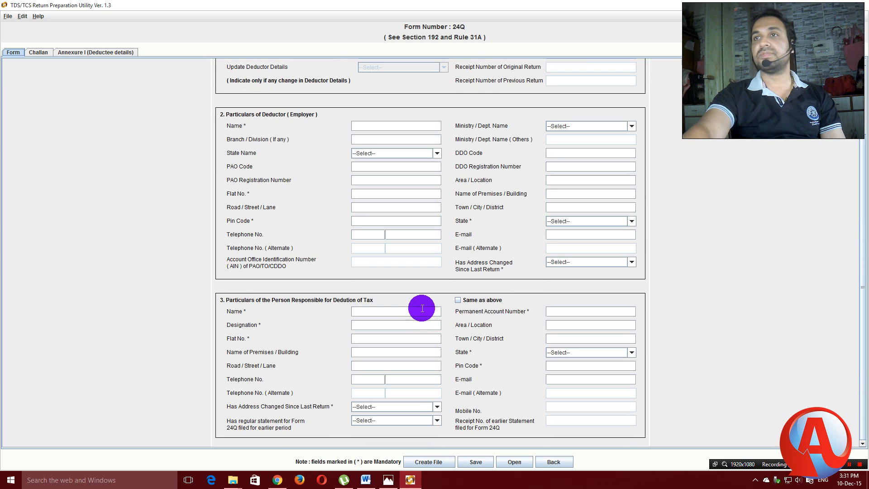
{"action": "scroll", "coordinate": [422, 308], "scroll_direction": "up", "scroll_amount": 3}
{"action": "scroll", "coordinate": [421, 309], "scroll_direction": "down", "scroll_amount": 3}
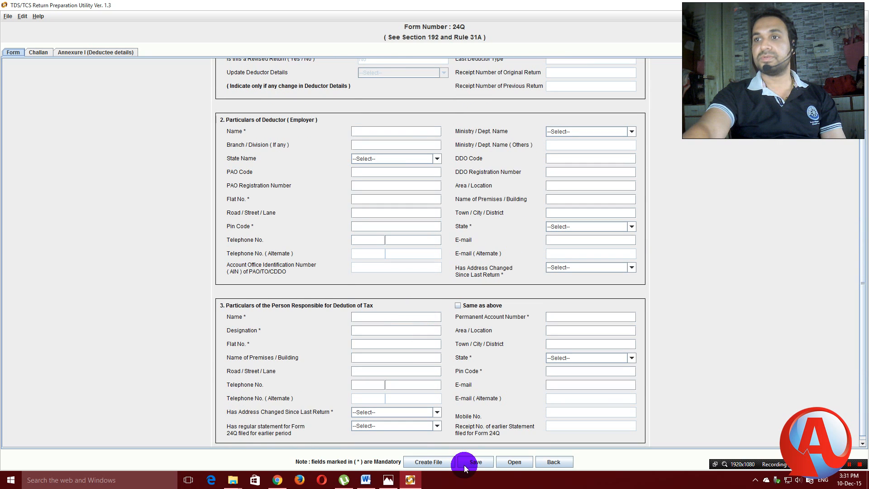
{"action": "left_click", "coordinate": [514, 464]}
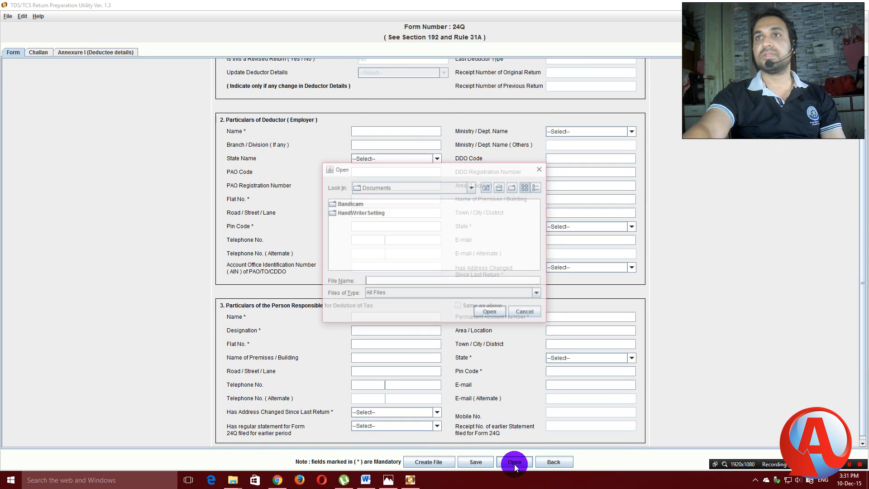
{"action": "left_click", "coordinate": [470, 188]}
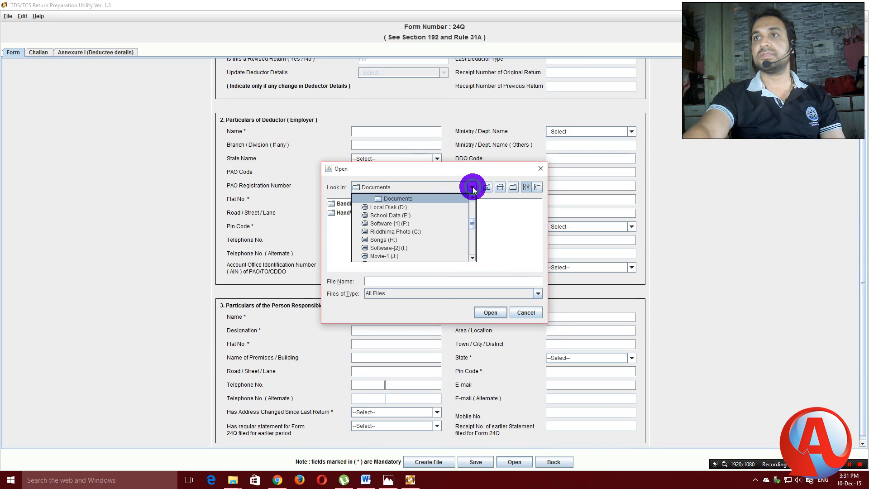
{"action": "scroll", "coordinate": [470, 203], "scroll_direction": "up", "scroll_amount": 3}
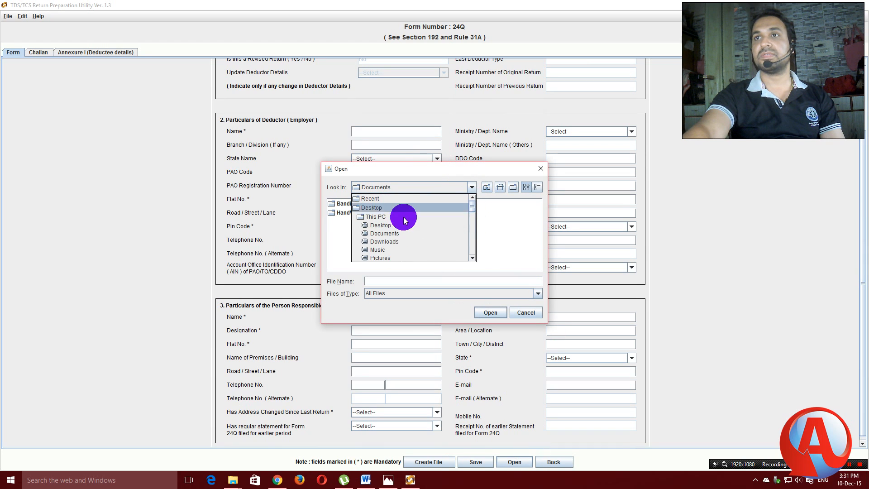
{"action": "left_click", "coordinate": [373, 207]}
{"action": "double_click", "coordinate": [474, 215]}
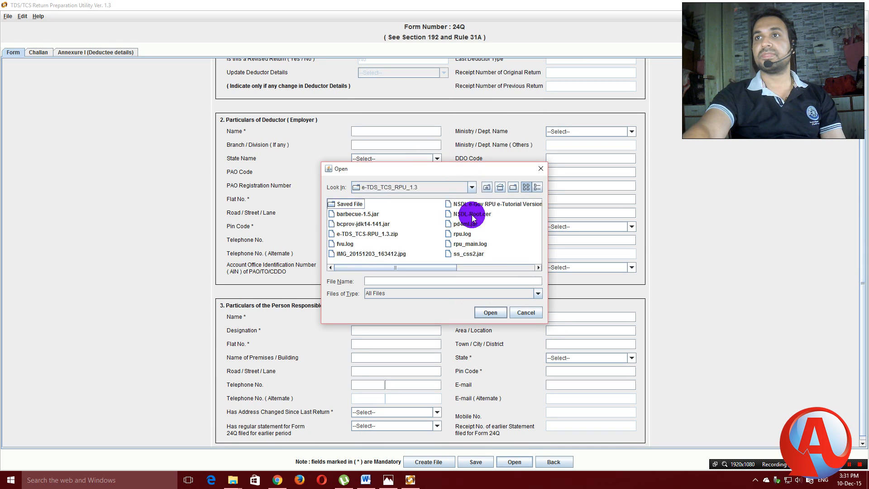
{"action": "double_click", "coordinate": [343, 204]}
{"action": "left_click", "coordinate": [343, 205]}
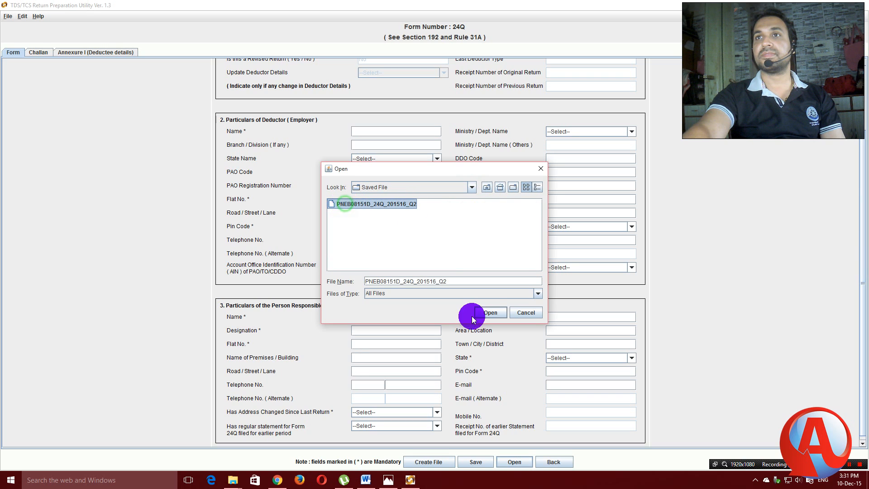
{"action": "left_click", "coordinate": [489, 312]}
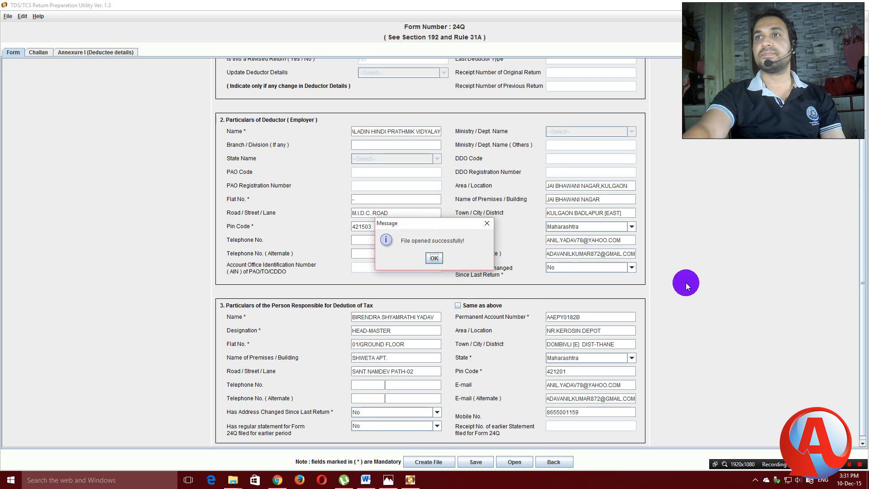
Dismiss the file-opened message and answer Yes to an earlier regular 24Q statement being filed.
{"action": "left_click", "coordinate": [434, 257]}
{"action": "scroll", "coordinate": [745, 252], "scroll_direction": "up", "scroll_amount": 3}
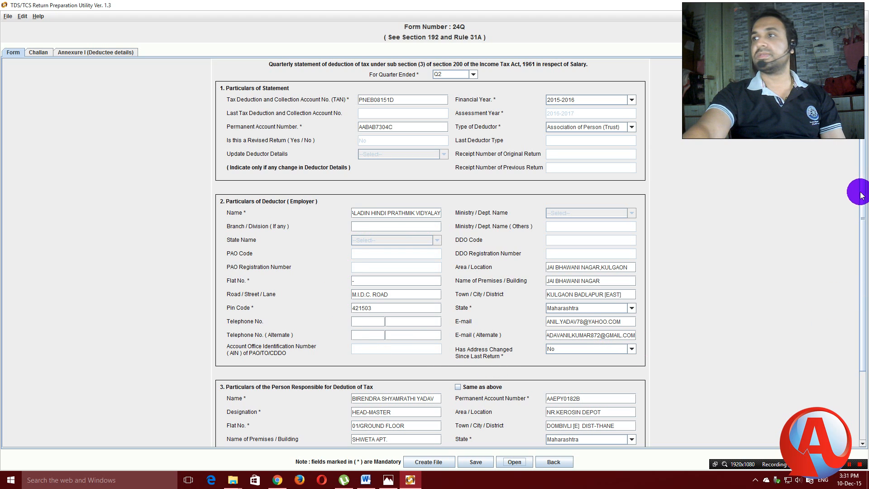
{"action": "left_click_drag", "start_coordinate": [860, 195], "coordinate": [853, 300]}
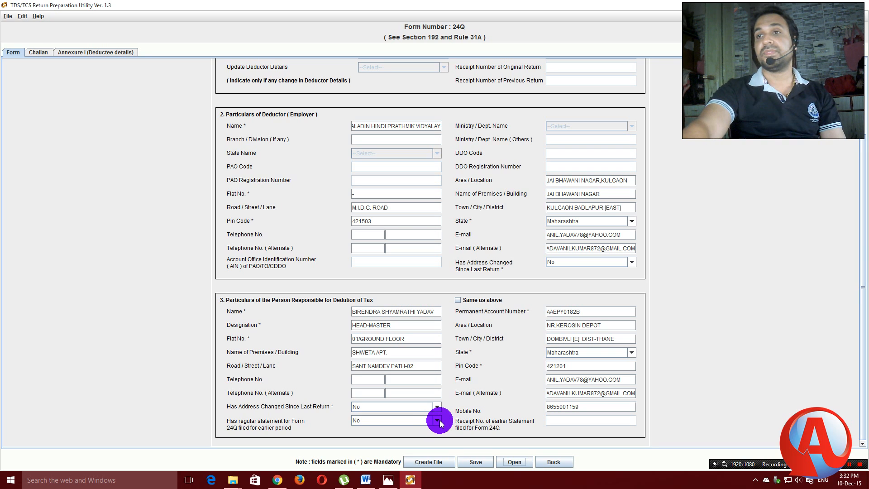
{"action": "left_click", "coordinate": [437, 420]}
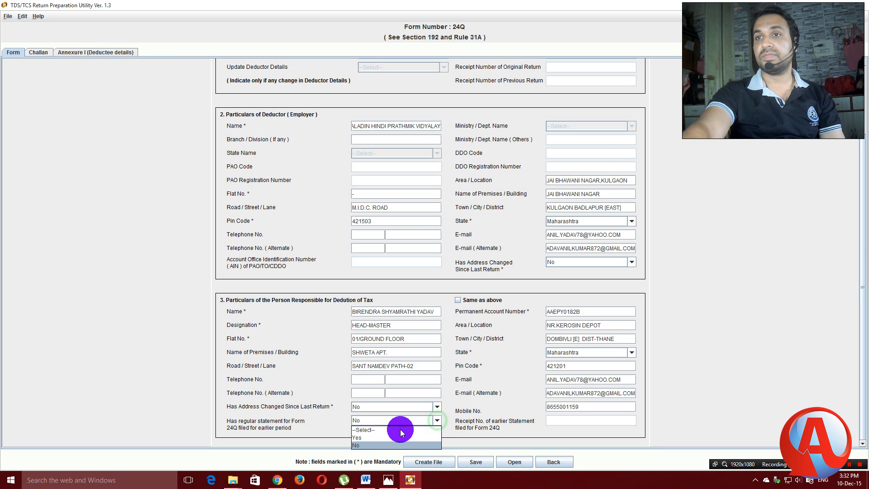
{"action": "left_click", "coordinate": [363, 438]}
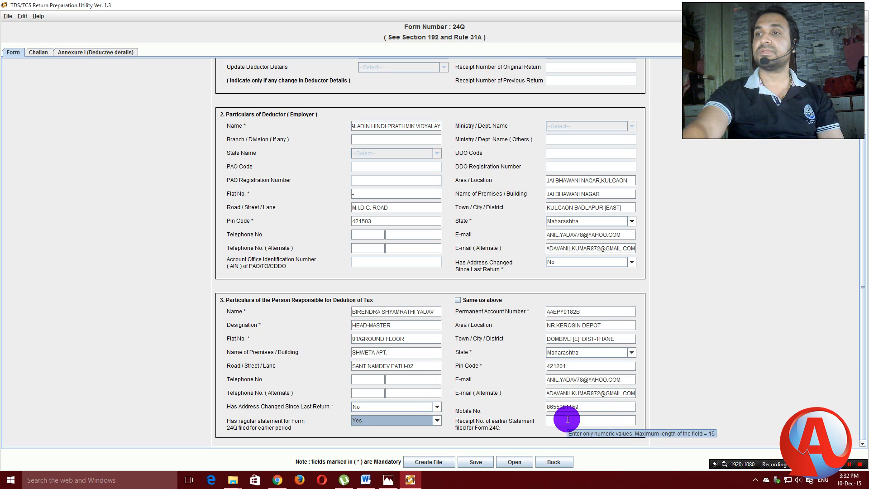
{"action": "left_click", "coordinate": [388, 480]}
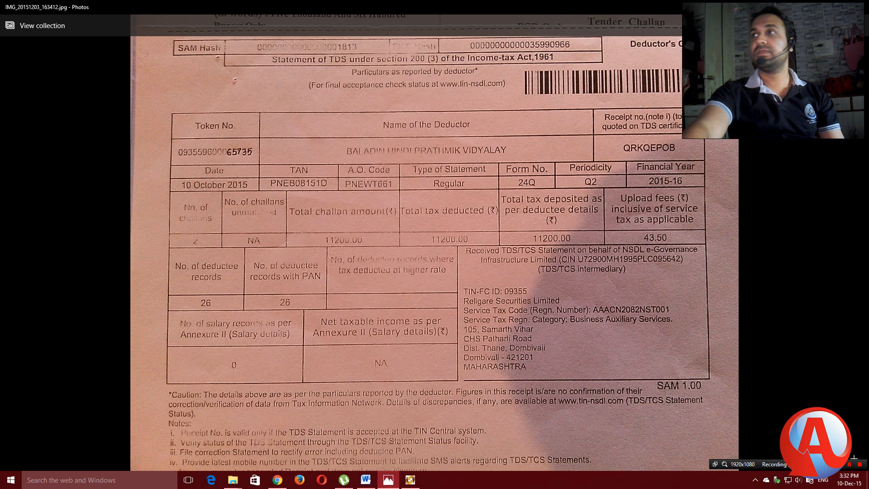
{"action": "left_click", "coordinate": [410, 480]}
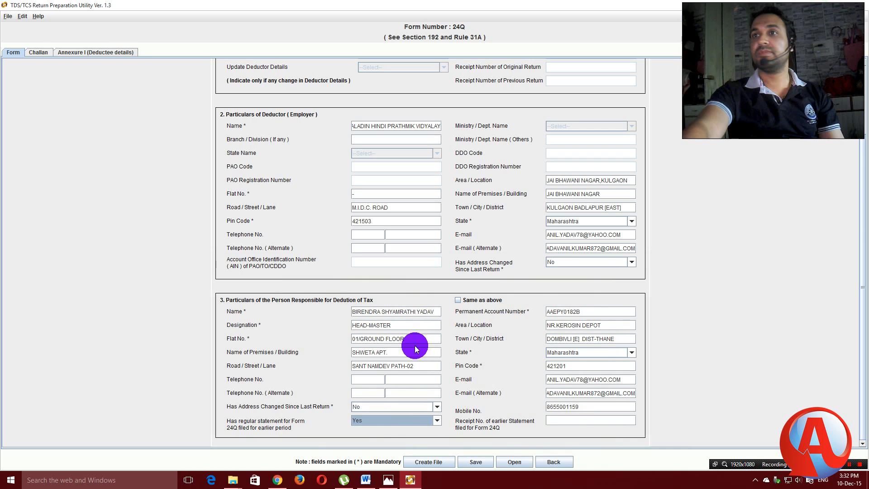
{"action": "left_click", "coordinate": [571, 420]}
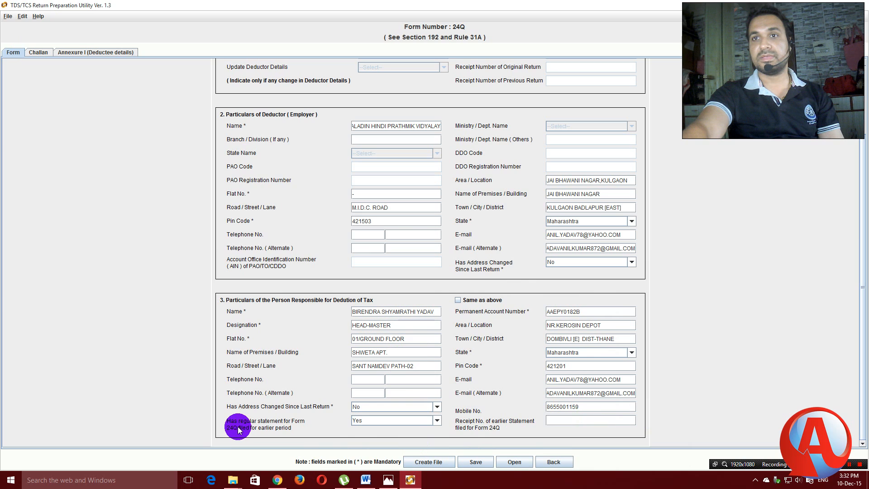
Change the earlier-regular-statement answer to No, confirm it, and show the Challan sheet.
{"action": "left_click", "coordinate": [436, 420]}
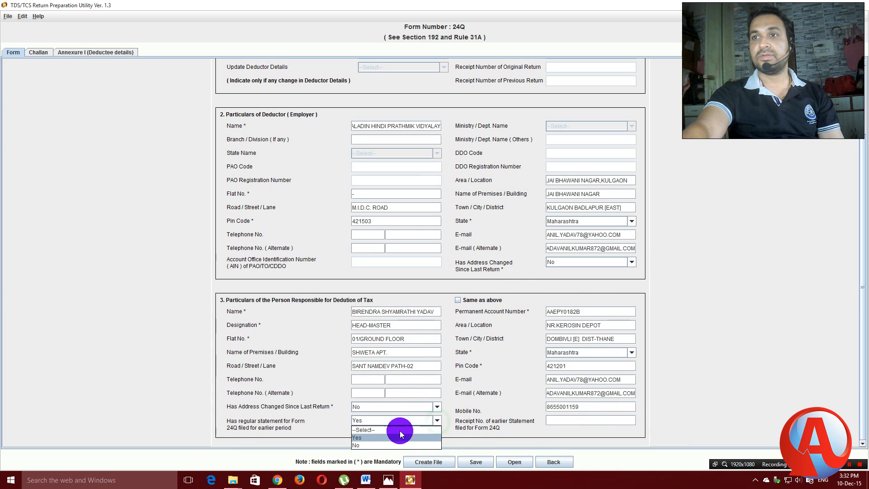
{"action": "left_click", "coordinate": [358, 446]}
{"action": "left_click", "coordinate": [433, 249]}
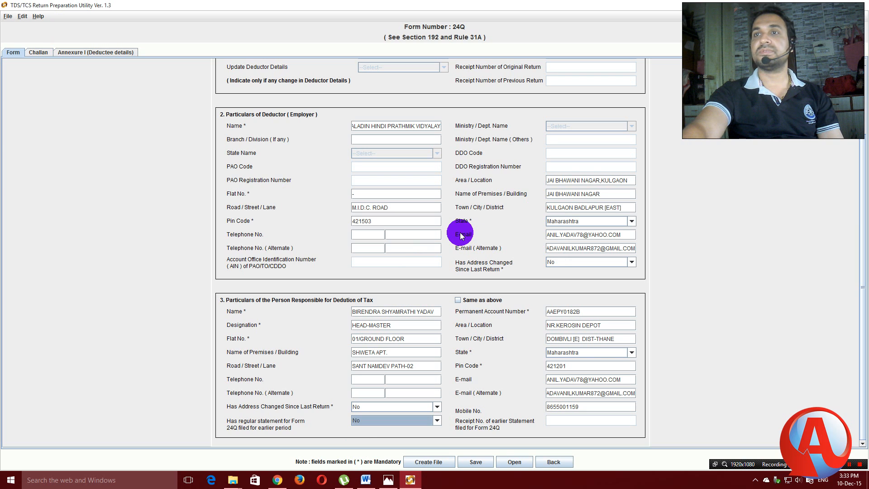
{"action": "scroll", "coordinate": [460, 235], "scroll_direction": "up", "scroll_amount": 3}
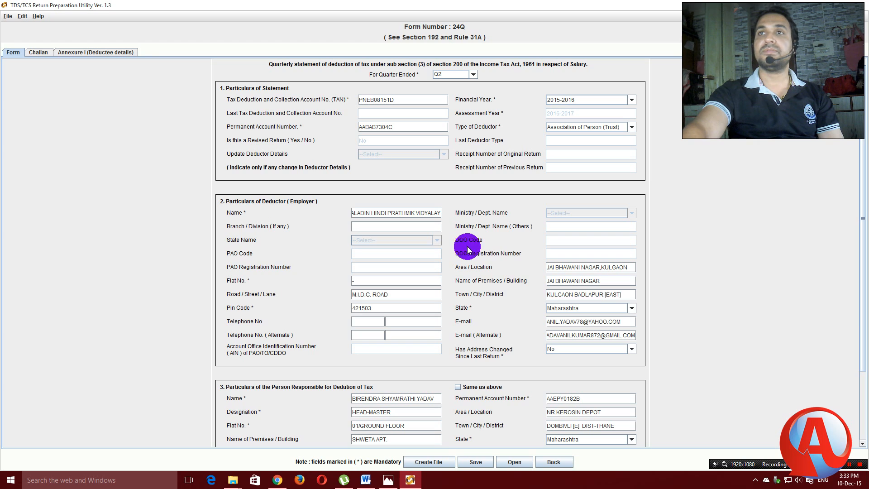
{"action": "left_click", "coordinate": [37, 54]}
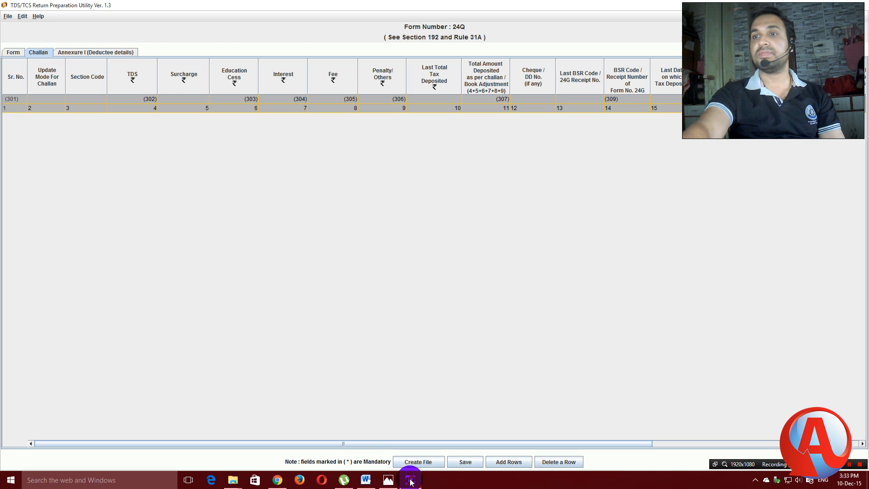
Add 2 rows to the Challan sheet, select the new rows, and minimize the utility.
{"action": "mouse_move", "coordinate": [416, 480]}
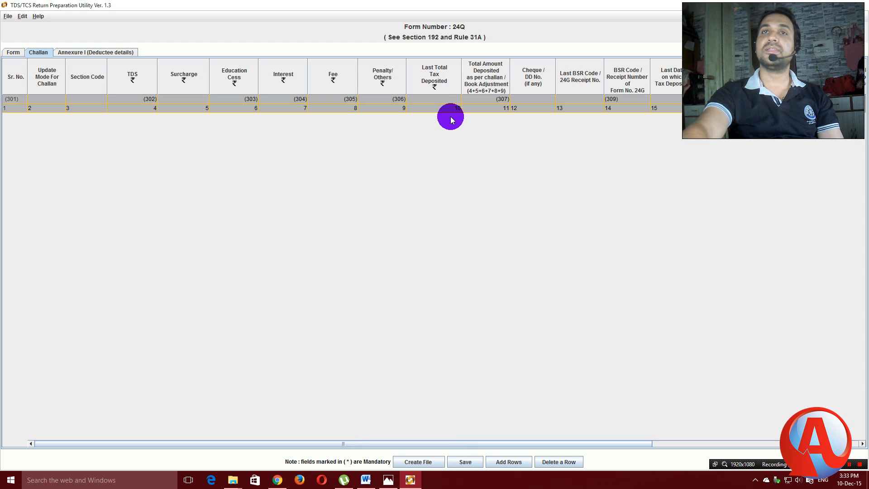
{"action": "left_click", "coordinate": [505, 462]}
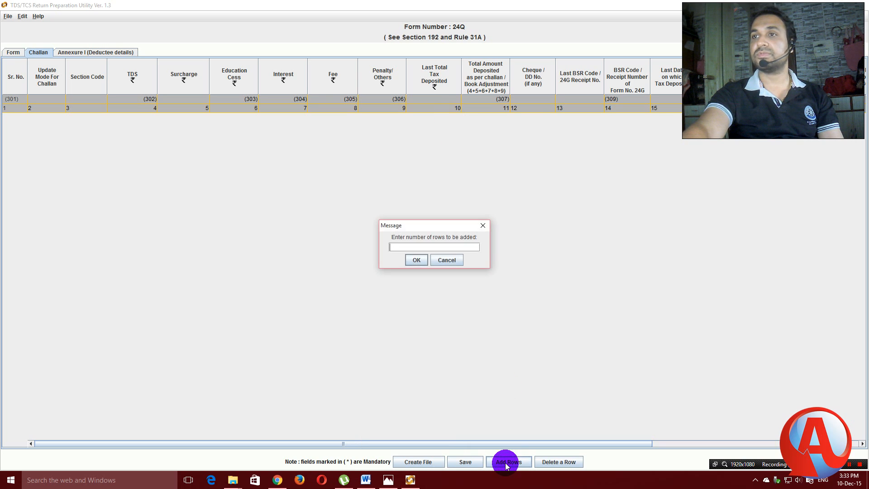
{"action": "left_click", "coordinate": [417, 261]}
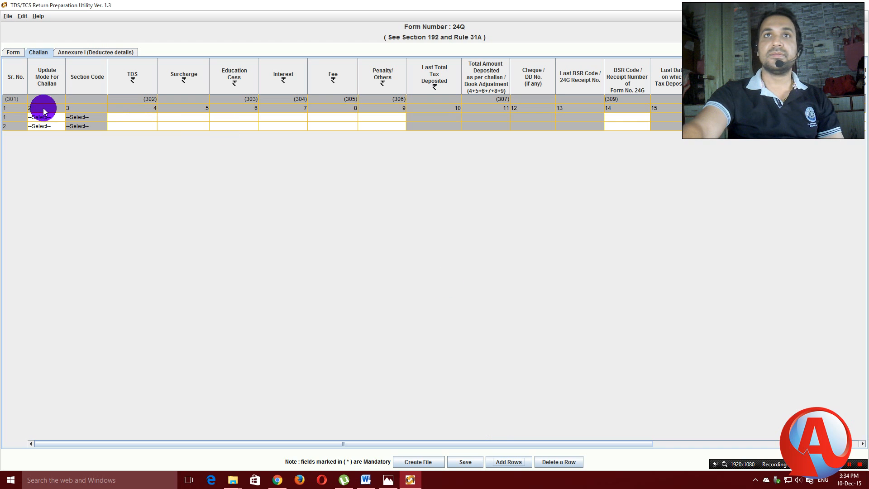
{"action": "left_click", "coordinate": [55, 120]}
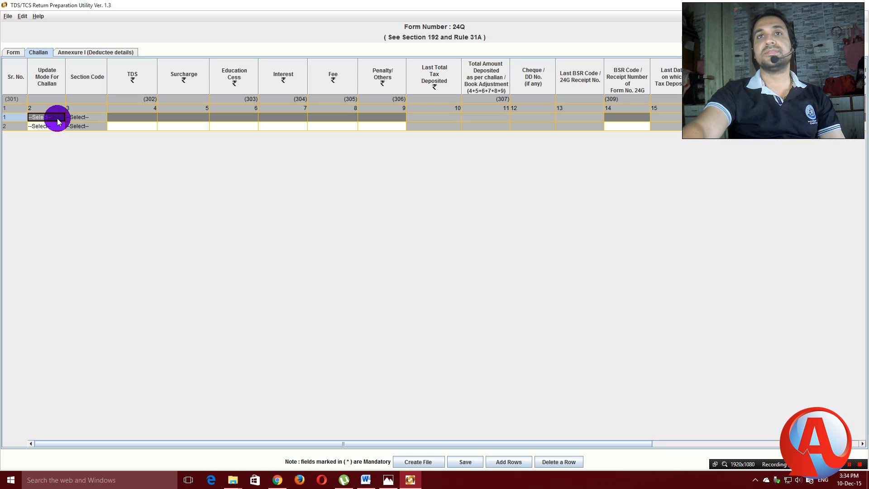
{"action": "left_click", "coordinate": [54, 126]}
{"action": "left_click", "coordinate": [56, 116]}
{"action": "left_click", "coordinate": [56, 126]}
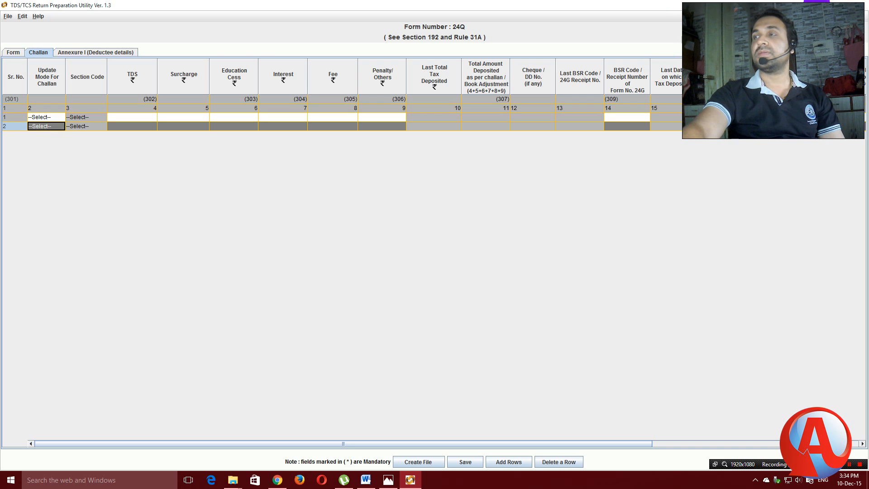
{"action": "left_click", "coordinate": [816, 4]}
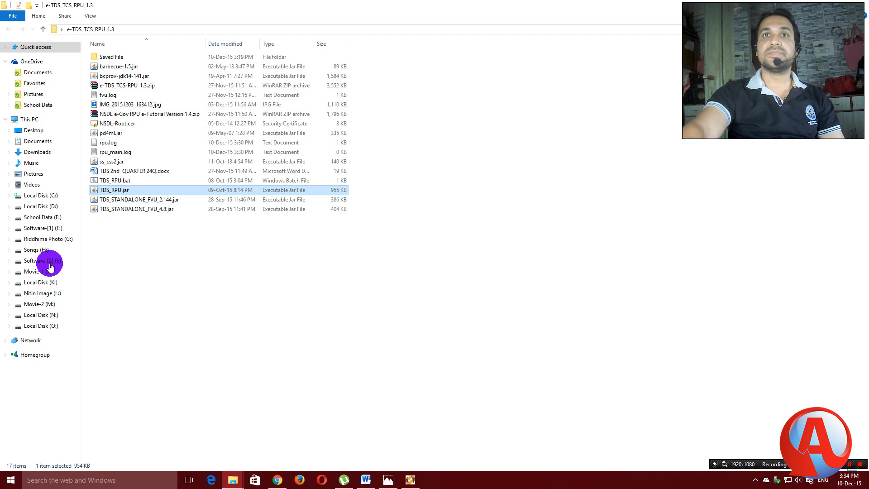
Open Q-2.pdf from E: > 2015-2016 > INCOME TAX 2015-16 > Challan 2015-16 > Baladin Hindi Vidyalay.
{"action": "left_click", "coordinate": [43, 218]}
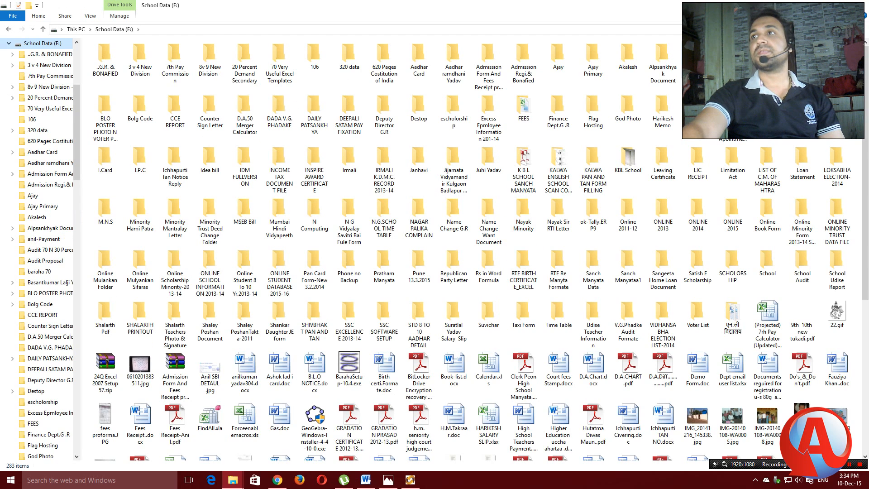
{"action": "double_click", "coordinate": [696, 63]}
{"action": "double_click", "coordinate": [111, 200]}
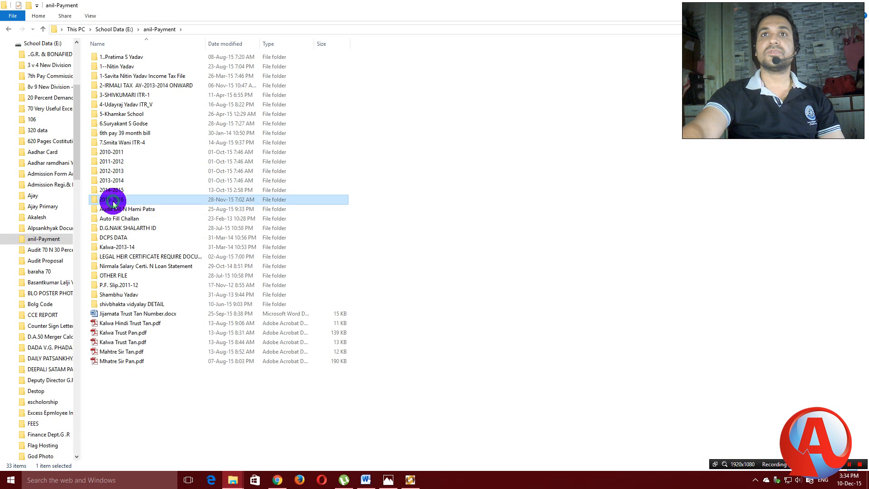
{"action": "left_click", "coordinate": [118, 86]}
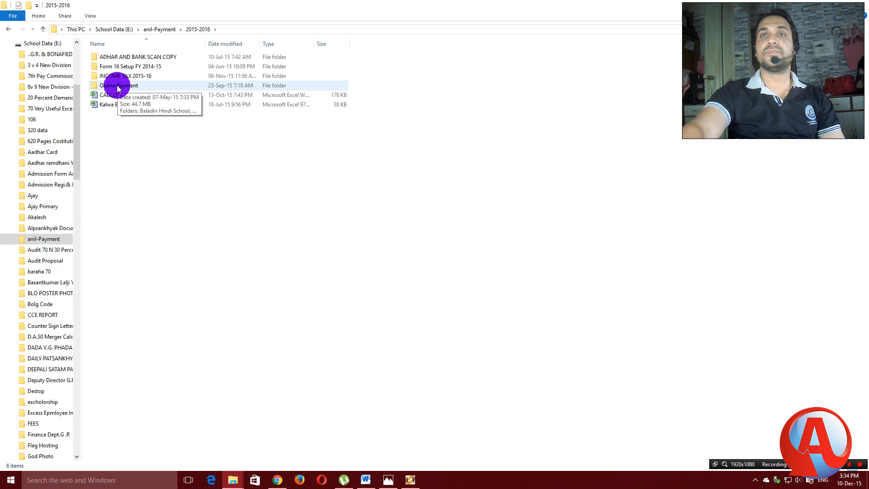
{"action": "double_click", "coordinate": [114, 75]}
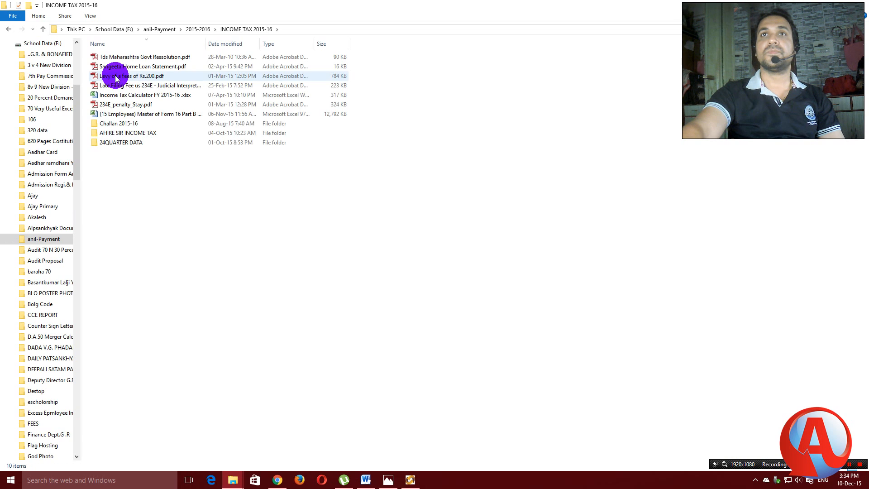
{"action": "double_click", "coordinate": [116, 122]}
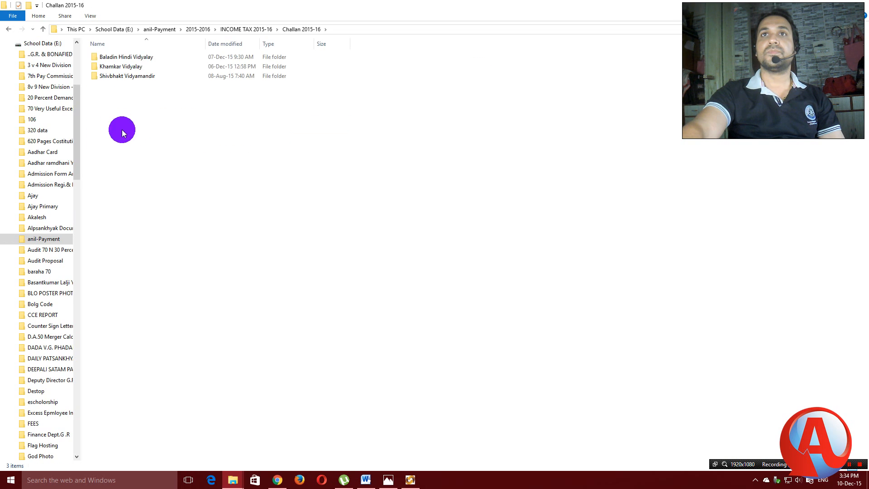
{"action": "double_click", "coordinate": [117, 59]}
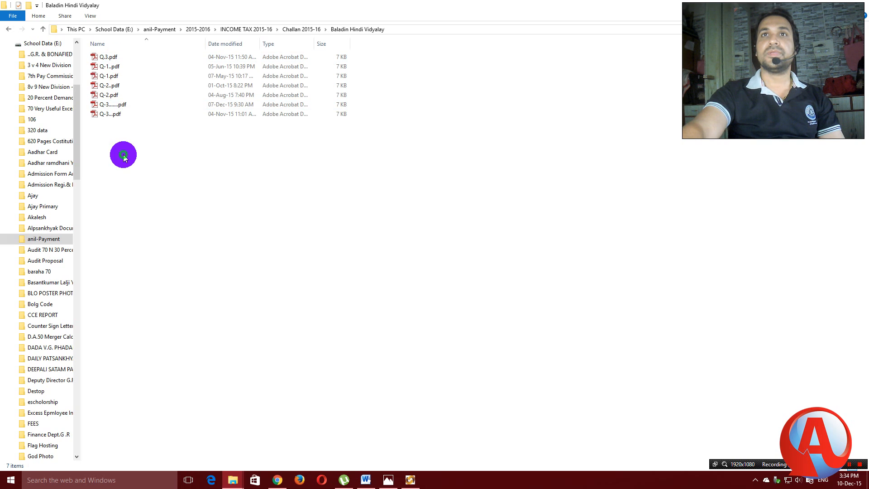
{"action": "left_click", "coordinate": [108, 95]}
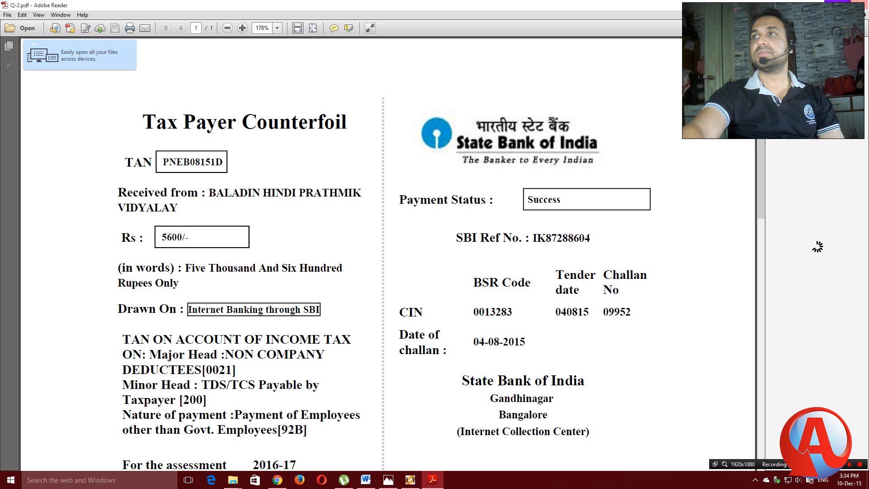
Open the second counterfoil Q-2..pdf, showing a Rs 5600 challan dated 05-09-2015.
{"action": "left_click", "coordinate": [818, 4]}
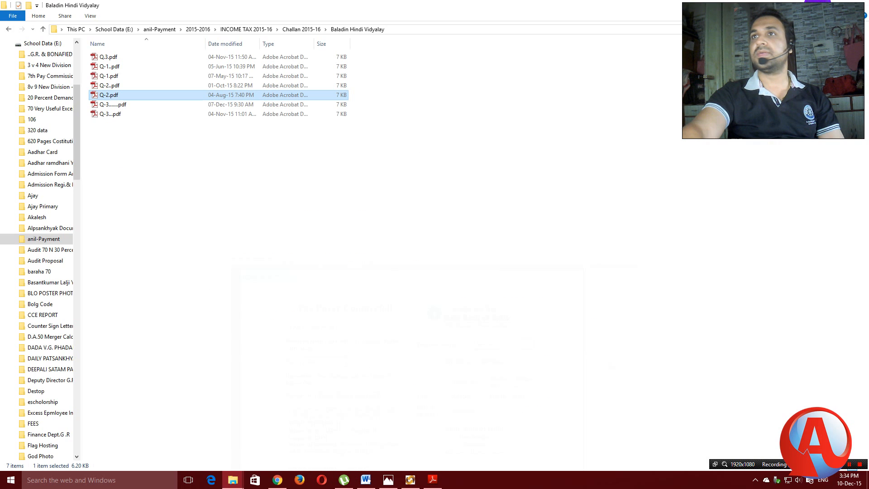
{"action": "left_click", "coordinate": [105, 87]}
{"action": "left_click", "coordinate": [106, 87]}
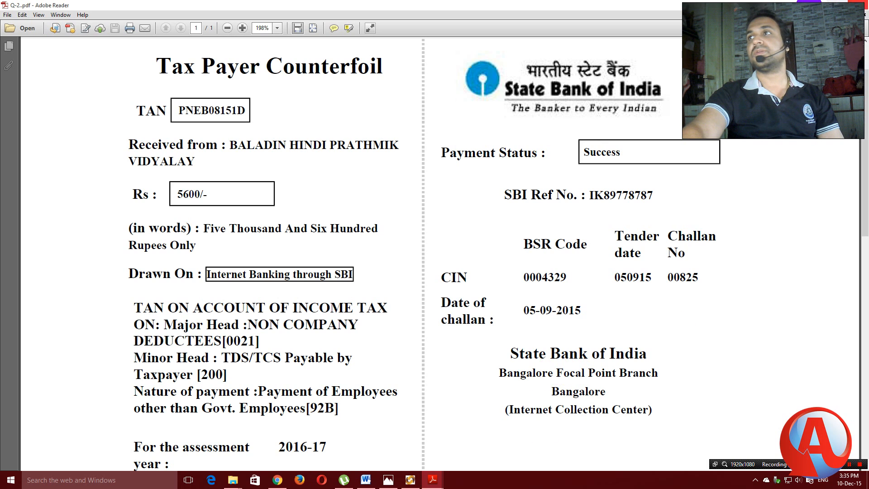
{"action": "left_click", "coordinate": [818, 2]}
Bring the 04-08-2015 Q-2.pdf counterfoil back, then return to the utility's challan table.
{"action": "left_click", "coordinate": [857, 3]}
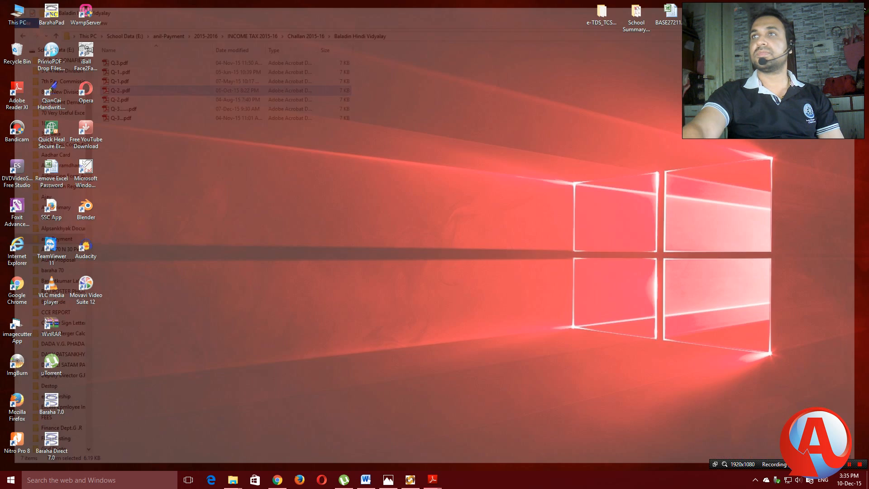
{"action": "left_click", "coordinate": [434, 482]}
{"action": "left_click", "coordinate": [390, 451]}
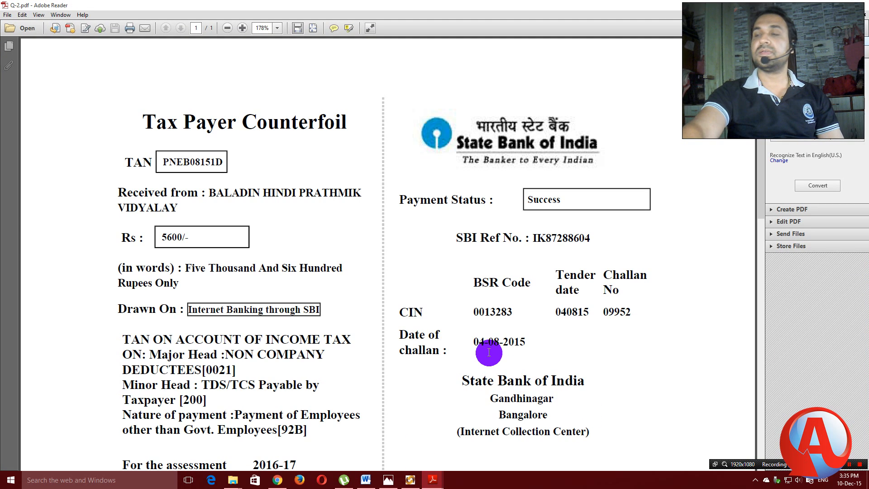
{"action": "left_click", "coordinate": [410, 481]}
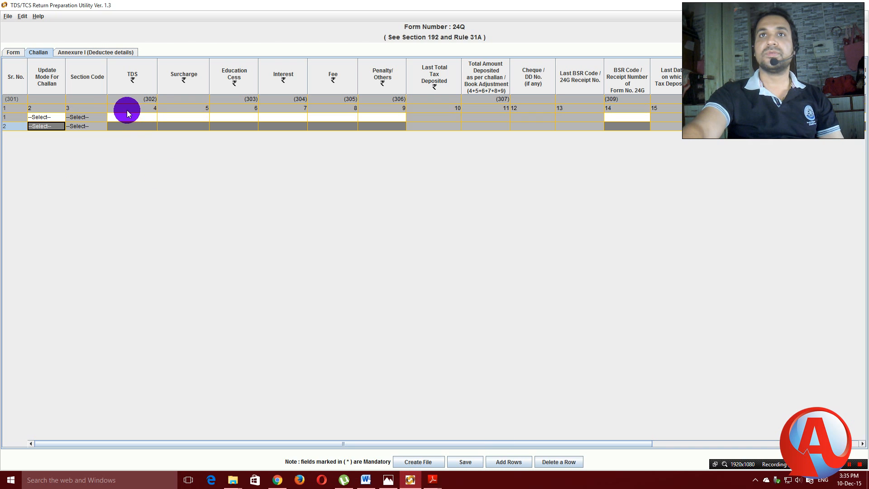
Enter TDS 5600 in challan row 1 with zero surcharge, cess, interest, fee and penalty.
{"action": "left_click", "coordinate": [140, 119]}
{"action": "type", "text": "5600"}
{"action": "left_click", "coordinate": [201, 118]}
{"action": "left_click", "coordinate": [238, 117]}
{"action": "left_click", "coordinate": [291, 120]}
{"action": "left_click", "coordinate": [330, 117]}
{"action": "left_click", "coordinate": [380, 119]}
{"action": "type", "text": "0"}
{"action": "left_click_drag", "start_coordinate": [645, 442], "coordinate": [647, 443]}
{"action": "left_click_drag", "start_coordinate": [722, 448], "coordinate": [855, 443]}
Select BSR code 0013283 on the Q-2.pdf counterfoil.
{"action": "left_click", "coordinate": [435, 481]}
{"action": "left_click", "coordinate": [397, 438]}
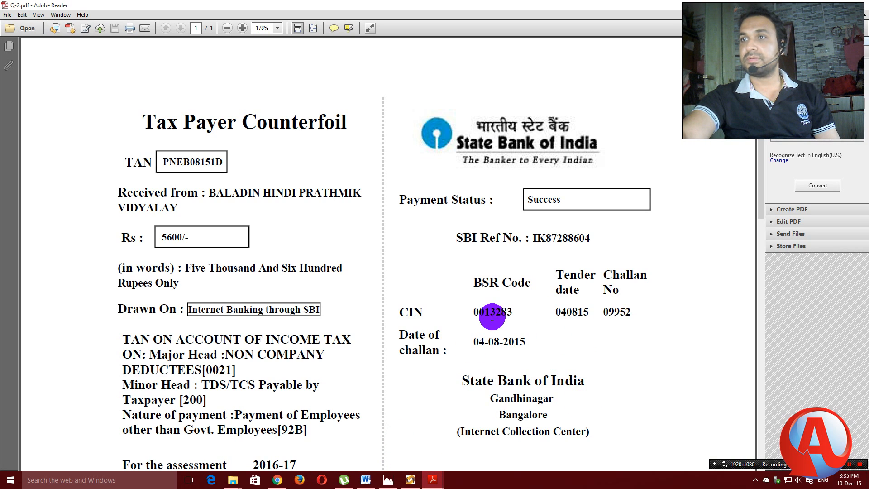
{"action": "left_click_drag", "start_coordinate": [475, 313], "coordinate": [512, 315]}
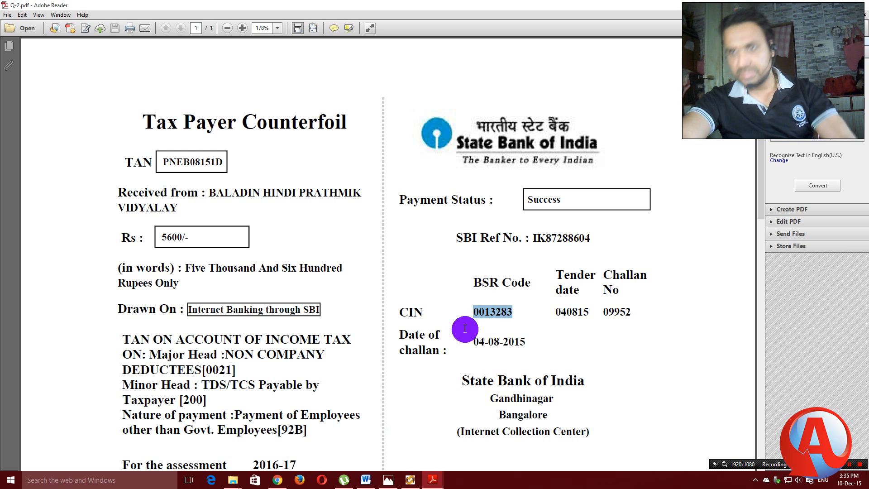
{"action": "left_click", "coordinate": [410, 479]}
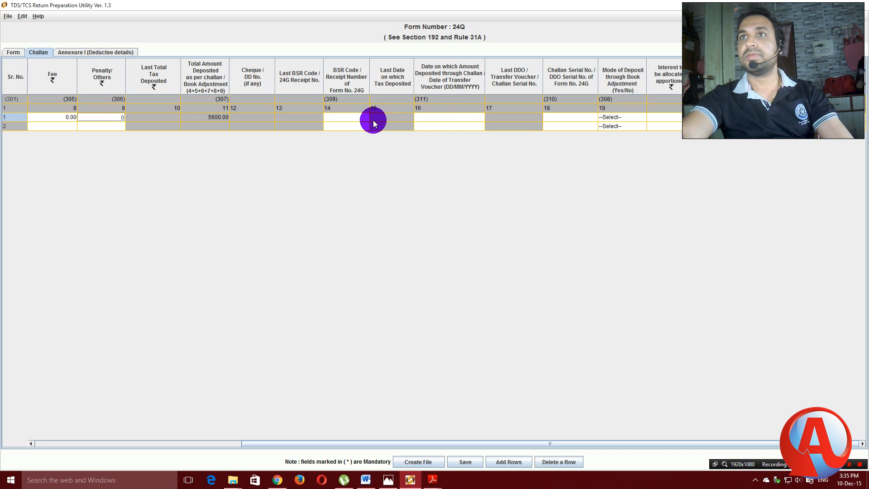
Fill challan row 1 with BSR code 0013283 and deposit date 04/08/2015.
{"action": "left_click", "coordinate": [355, 117]}
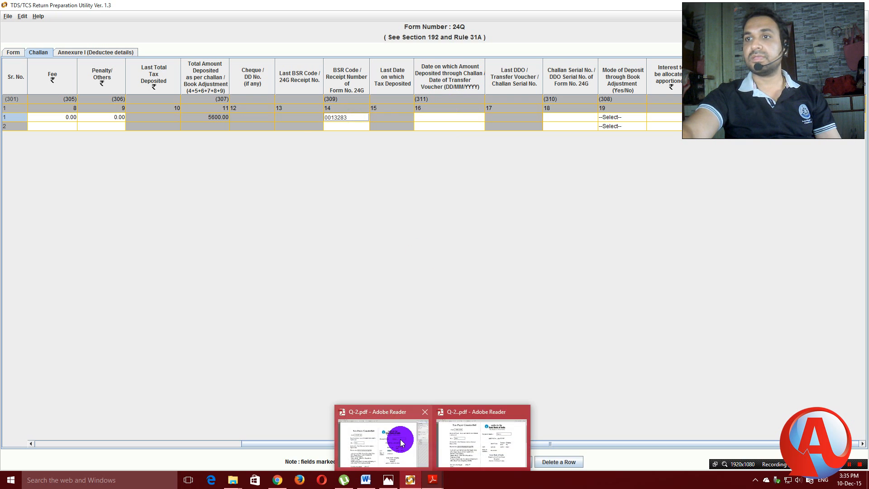
{"action": "left_click", "coordinate": [397, 442]}
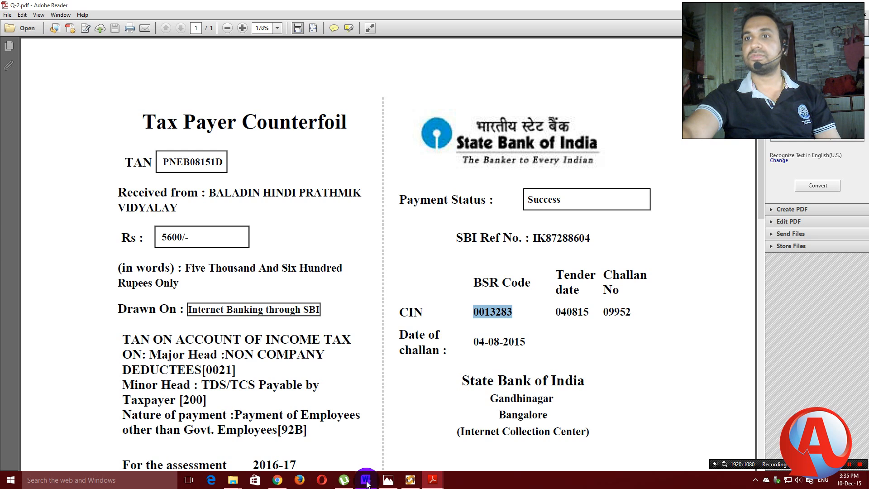
{"action": "left_click", "coordinate": [409, 480]}
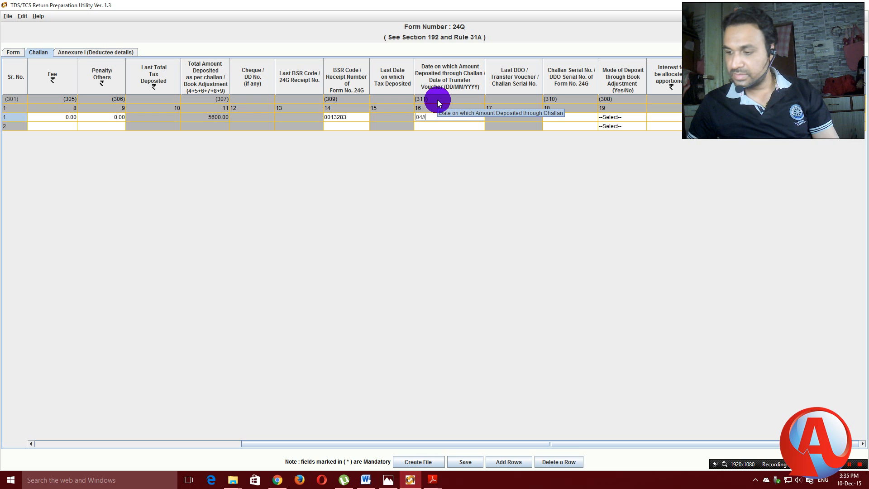
{"action": "type", "text": "0/8/20"}
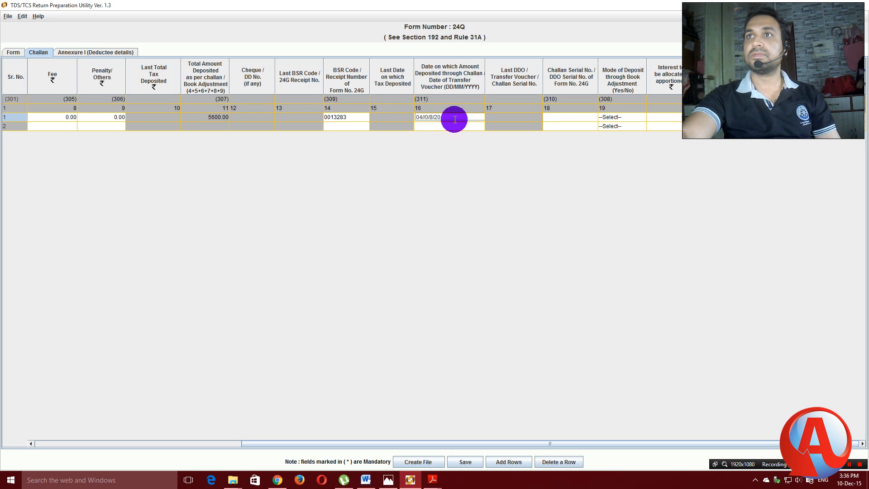
{"action": "left_click", "coordinate": [451, 116]}
{"action": "key", "text": "End"}
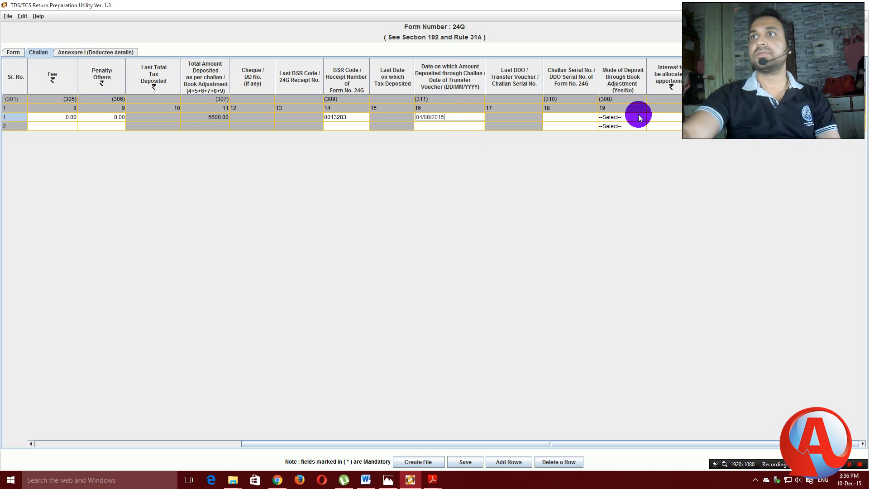
{"action": "mouse_move", "coordinate": [433, 475]}
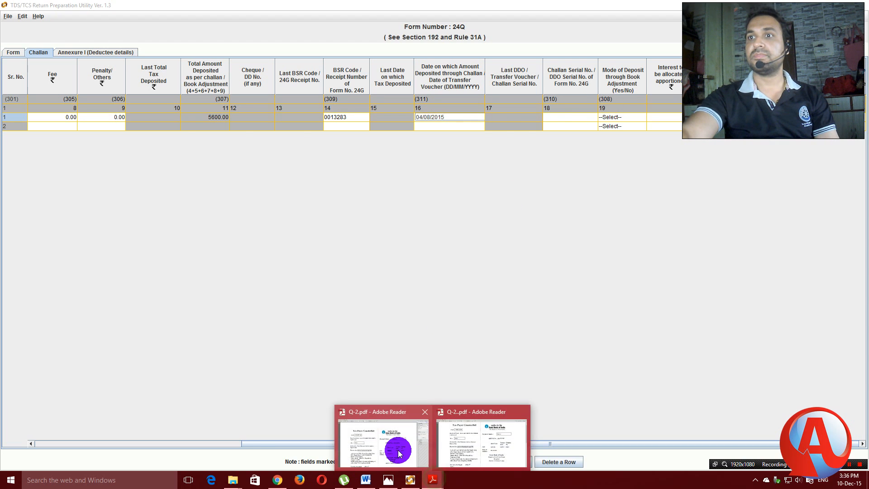
{"action": "left_click", "coordinate": [411, 459]}
{"action": "left_click_drag", "start_coordinate": [605, 313], "coordinate": [632, 312]}
{"action": "right_click", "coordinate": [625, 316]}
{"action": "left_click", "coordinate": [637, 322]}
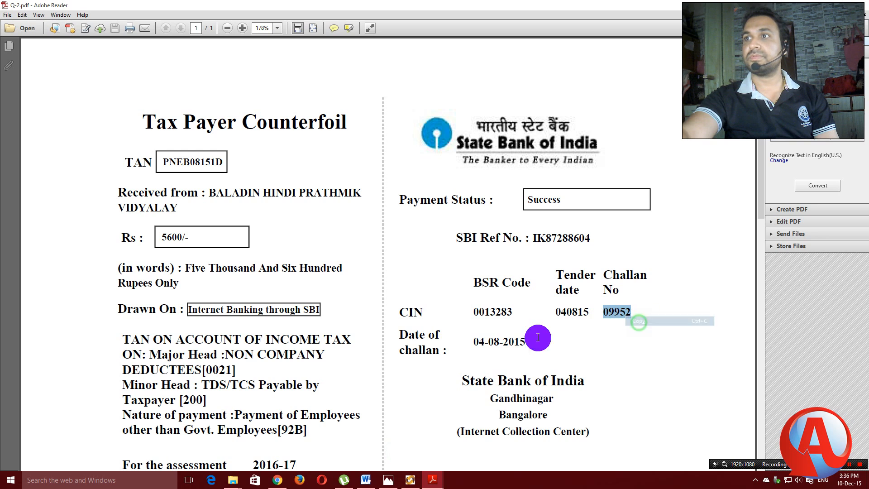
{"action": "left_click", "coordinate": [410, 479]}
{"action": "left_click", "coordinate": [568, 116]}
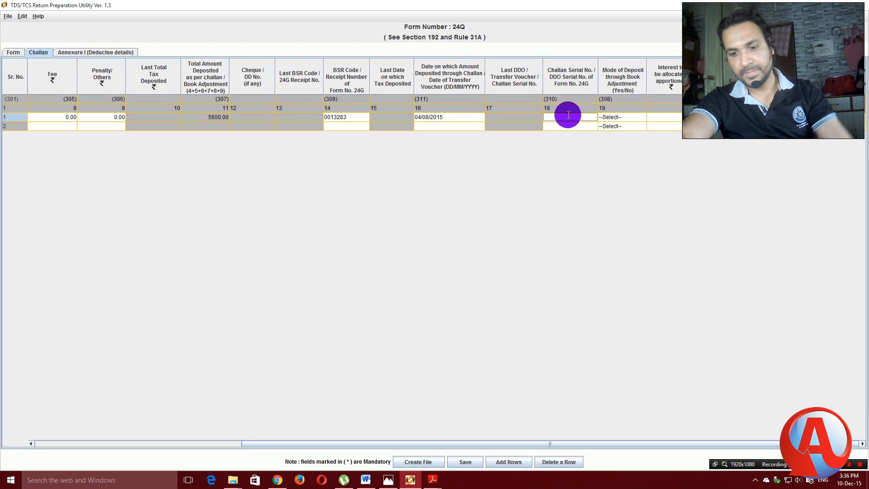
{"action": "left_click", "coordinate": [559, 118]}
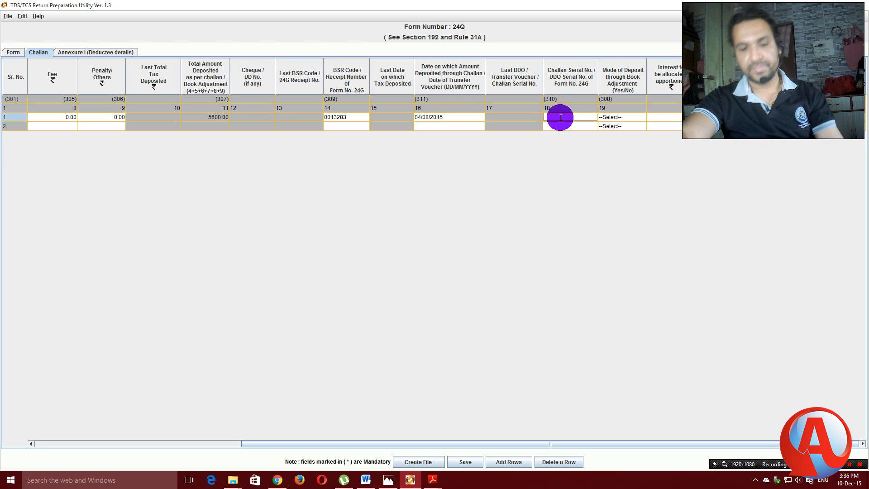
{"action": "key", "text": "ctrl+v"}
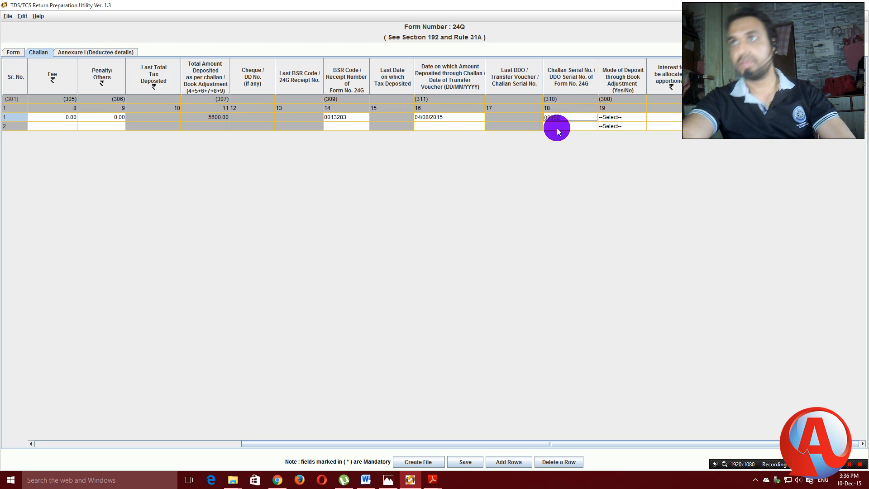
Set Mode of Deposit through Book Adjustment to No for challan rows 1 and 2.
{"action": "left_click", "coordinate": [636, 118]}
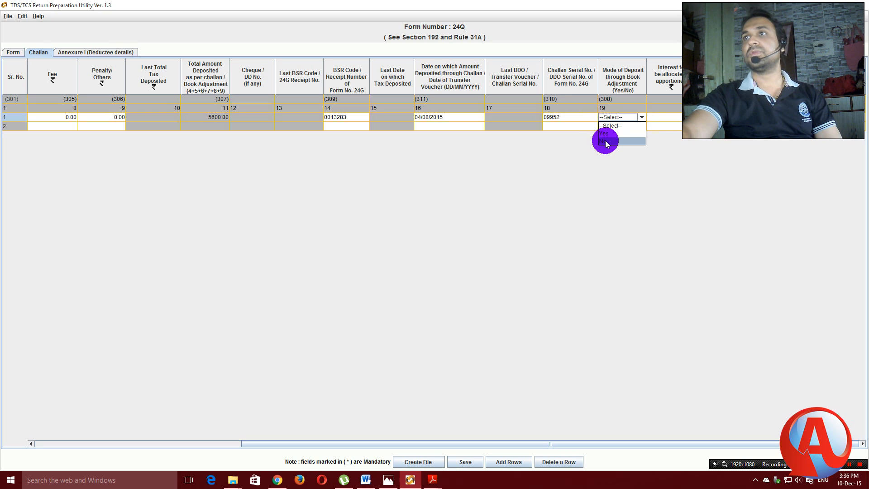
{"action": "left_click", "coordinate": [604, 141]}
{"action": "left_click", "coordinate": [641, 126]}
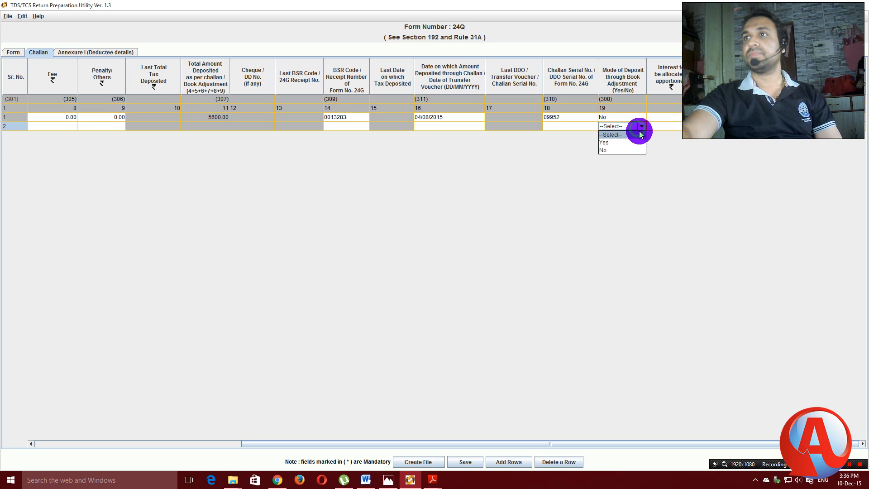
{"action": "left_click", "coordinate": [610, 151]}
{"action": "left_click", "coordinate": [681, 127]}
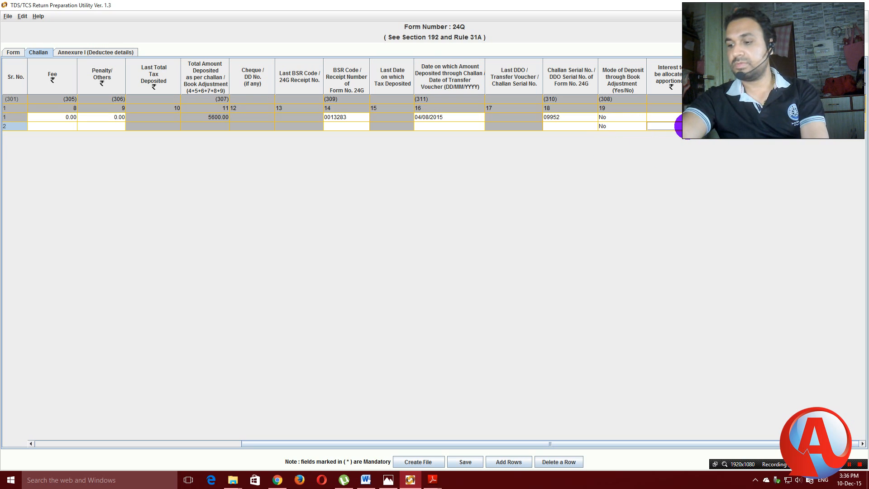
{"action": "left_click", "coordinate": [724, 117]}
{"action": "left_click", "coordinate": [724, 127]}
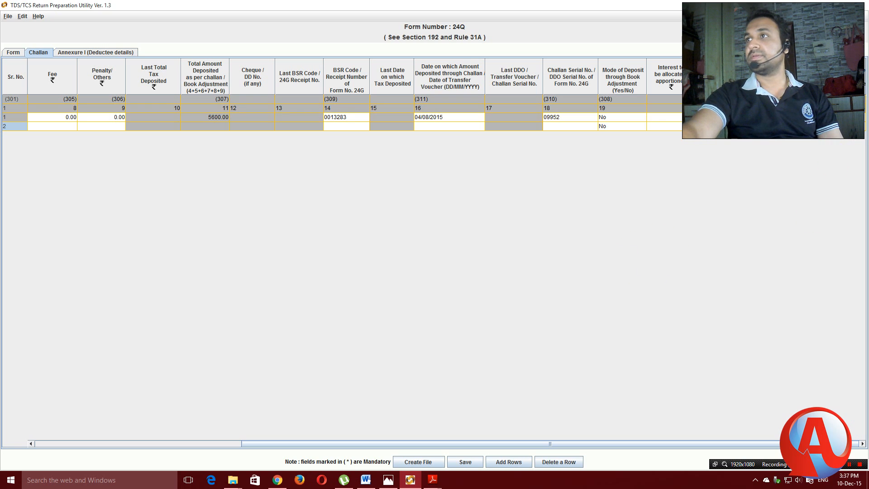
Choose code 400 from the code list for challan rows 1 and 2.
{"action": "left_click", "coordinate": [783, 118]}
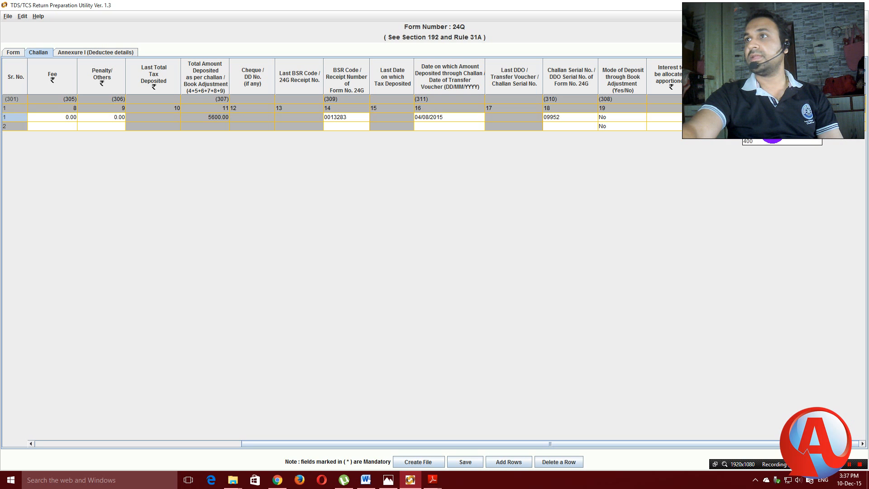
{"action": "left_click", "coordinate": [747, 139]}
{"action": "left_click", "coordinate": [782, 127]}
{"action": "left_click", "coordinate": [752, 149]}
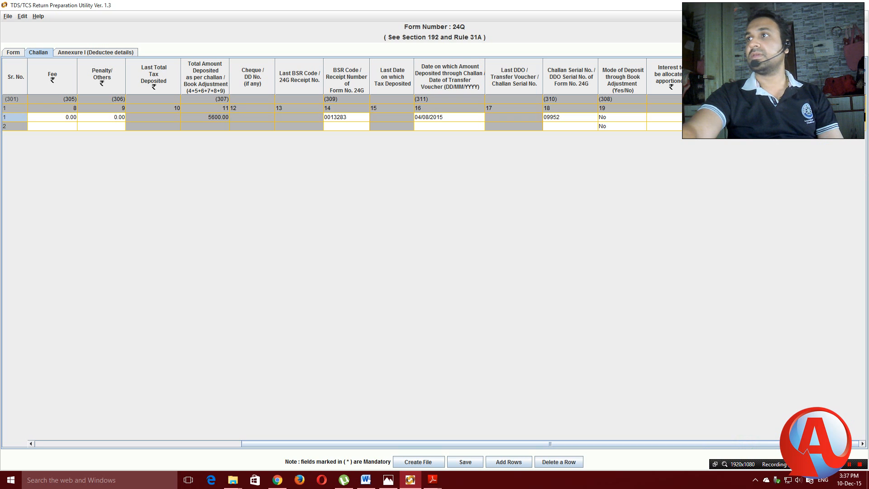
{"action": "left_click_drag", "start_coordinate": [624, 444], "coordinate": [384, 433]}
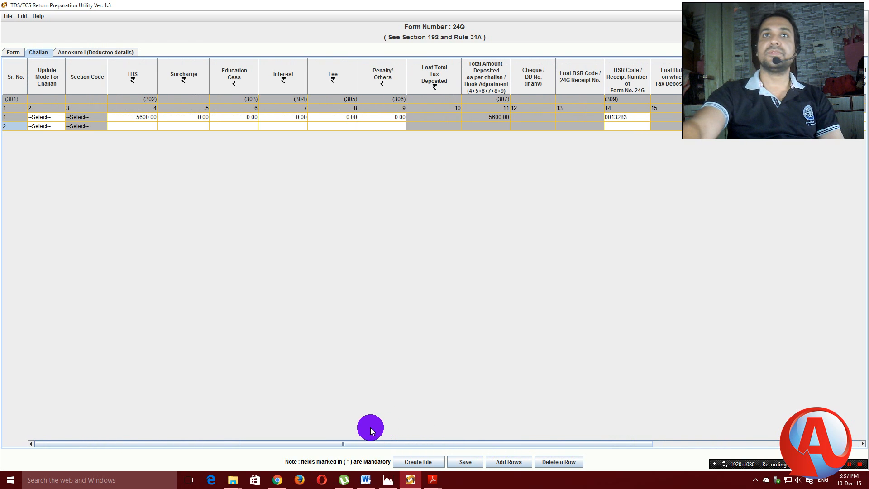
Copy BSR code 0004329 from the Q-2.pdf receipt into challan row 2.
{"action": "left_click", "coordinate": [432, 481]}
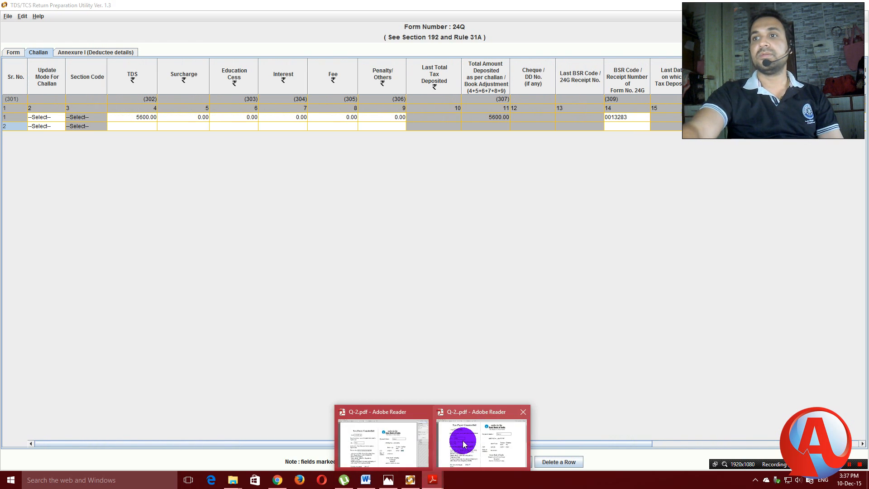
{"action": "left_click", "coordinate": [481, 436]}
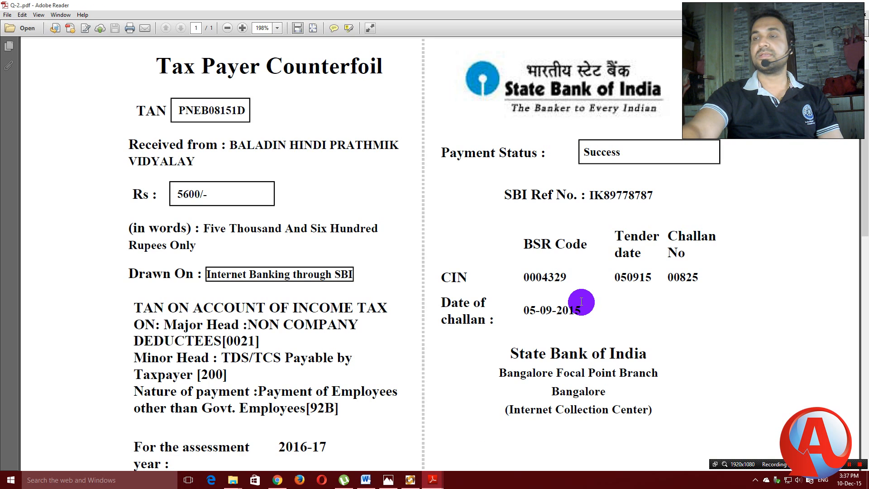
{"action": "left_click_drag", "start_coordinate": [523, 277], "coordinate": [561, 279]}
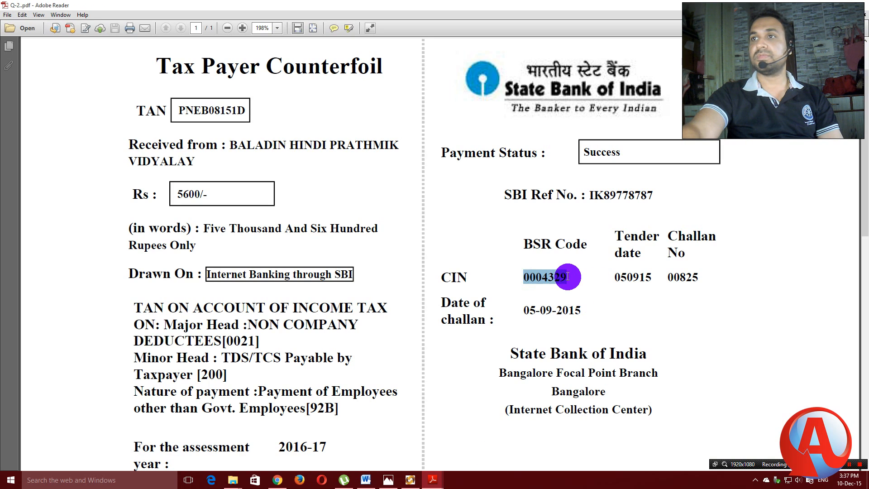
{"action": "right_click", "coordinate": [559, 280]}
{"action": "left_click", "coordinate": [580, 286]}
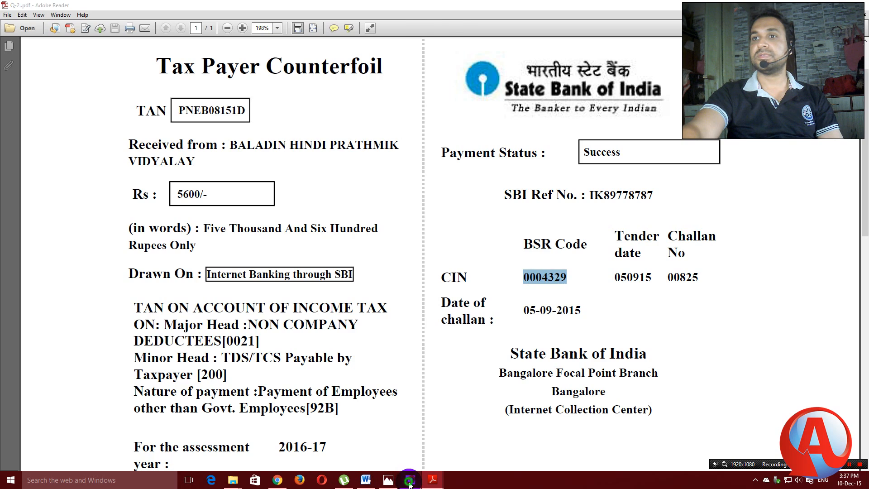
{"action": "left_click", "coordinate": [410, 480]}
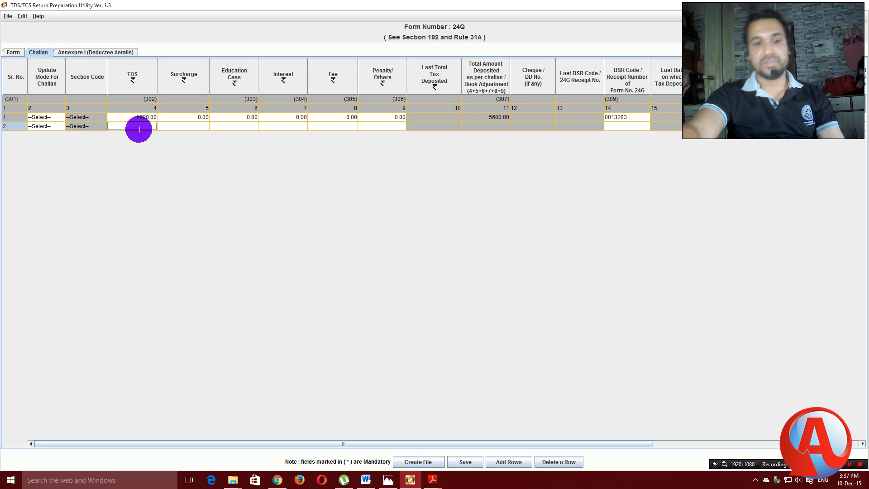
{"action": "left_click", "coordinate": [618, 126]}
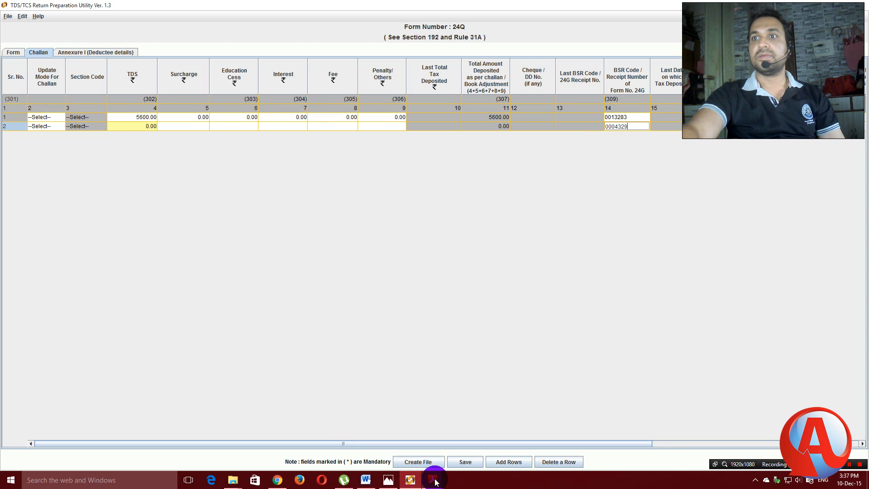
Enter TDS 5600 in challan row 2 with zero surcharge, cess, interest, fee and penalty.
{"action": "mouse_move", "coordinate": [433, 482]}
{"action": "mouse_move", "coordinate": [472, 449]}
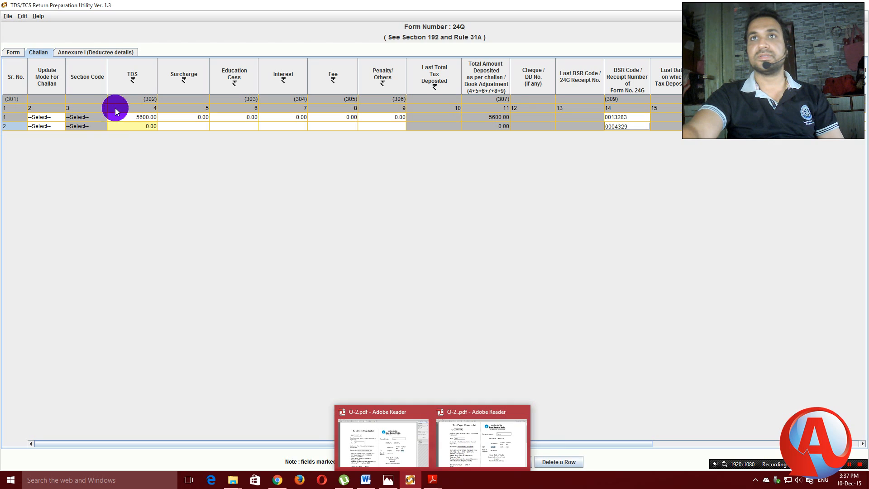
{"action": "left_click", "coordinate": [154, 130]}
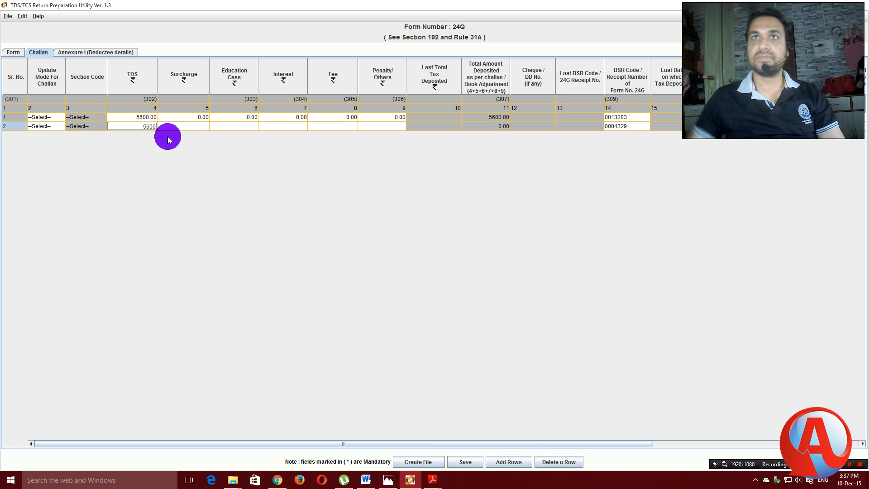
{"action": "type", "text": "5600"}
{"action": "left_click", "coordinate": [199, 129]}
{"action": "type", "text": "0"}
{"action": "left_click", "coordinate": [247, 127]}
{"action": "type", "text": "0"}
{"action": "left_click", "coordinate": [297, 127]}
{"action": "type", "text": "0"}
{"action": "left_click", "coordinate": [341, 125]}
{"action": "type", "text": "0"}
{"action": "left_click", "coordinate": [372, 126]}
{"action": "type", "text": "0"}
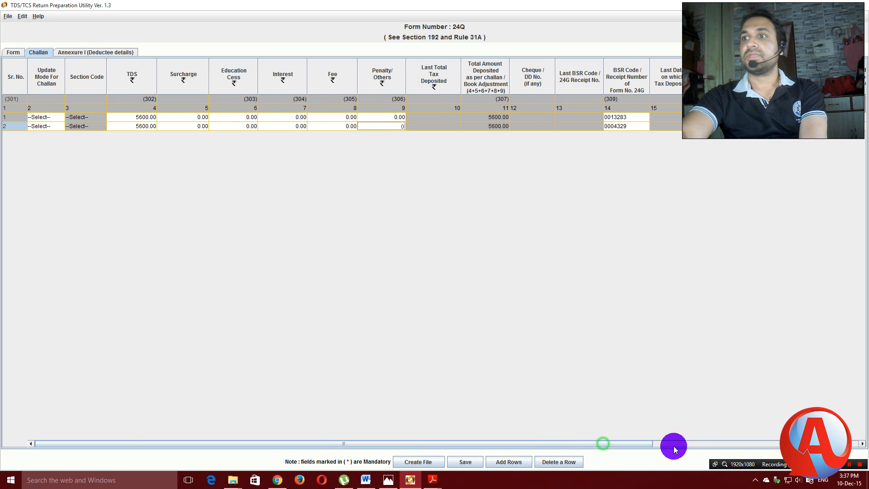
Enter deposit date 05/09/2015 for challan row 2.
{"action": "left_click", "coordinate": [673, 444]}
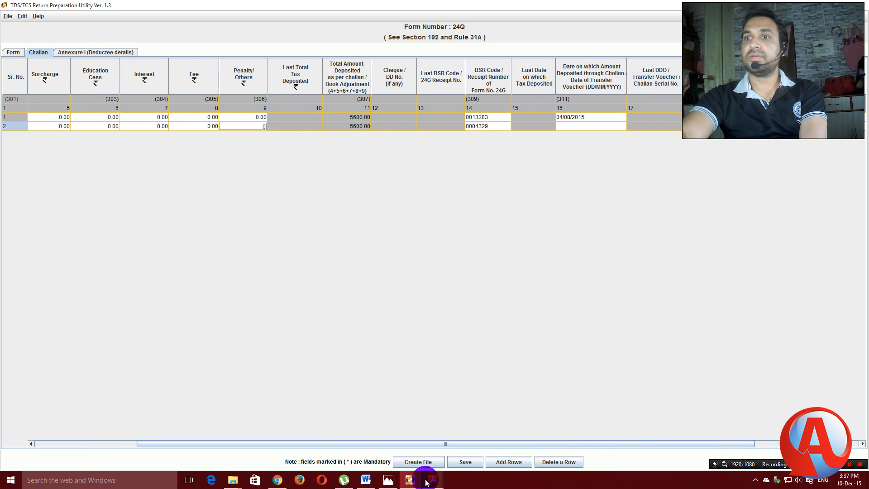
{"action": "mouse_move", "coordinate": [426, 483]}
{"action": "mouse_move", "coordinate": [481, 456]}
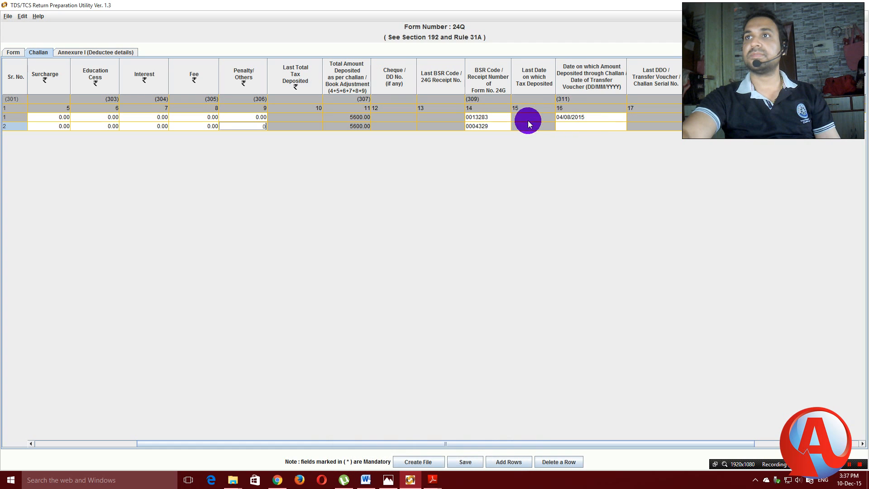
{"action": "left_click", "coordinate": [583, 126]}
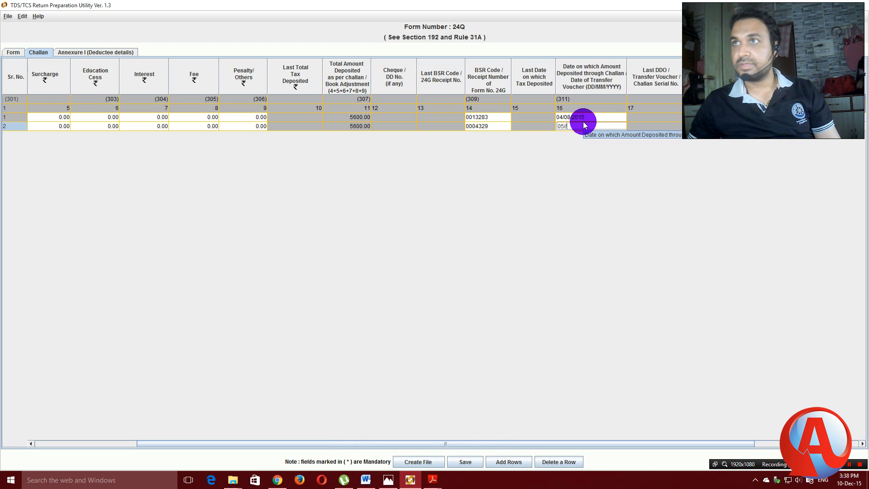
{"action": "type", "text": "05/09"}
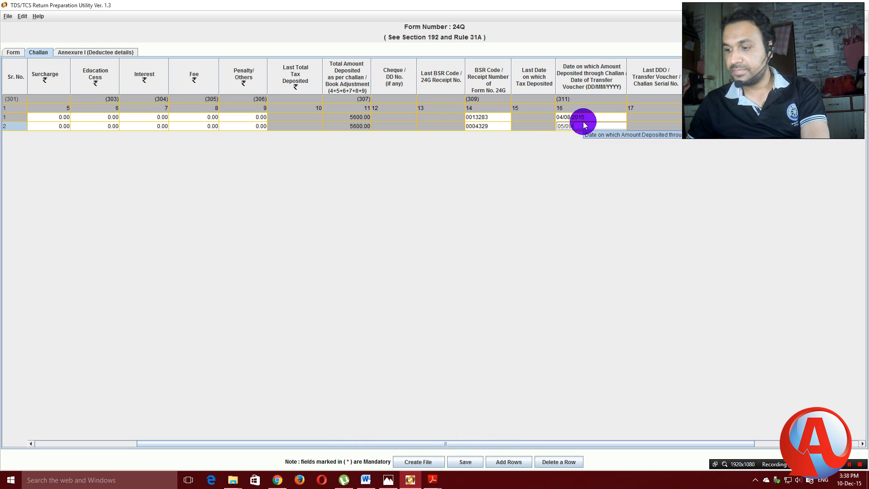
{"action": "type", "text": "/"}
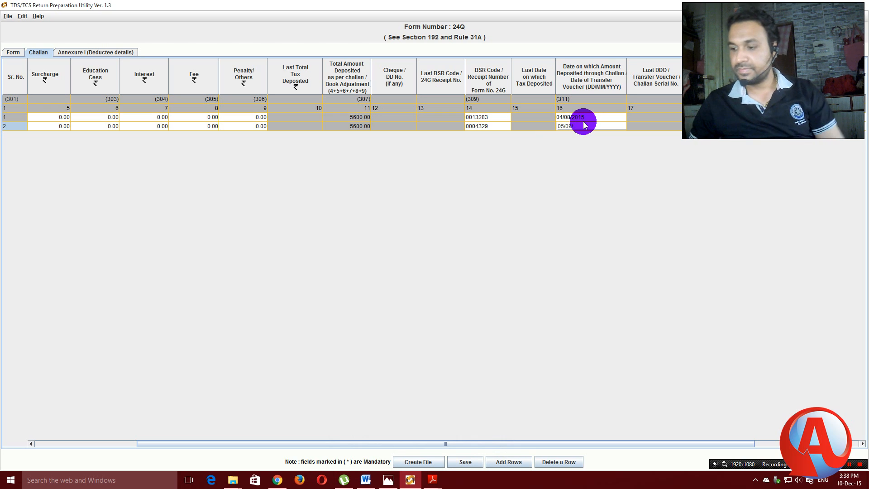
{"action": "type", "text": "2015"}
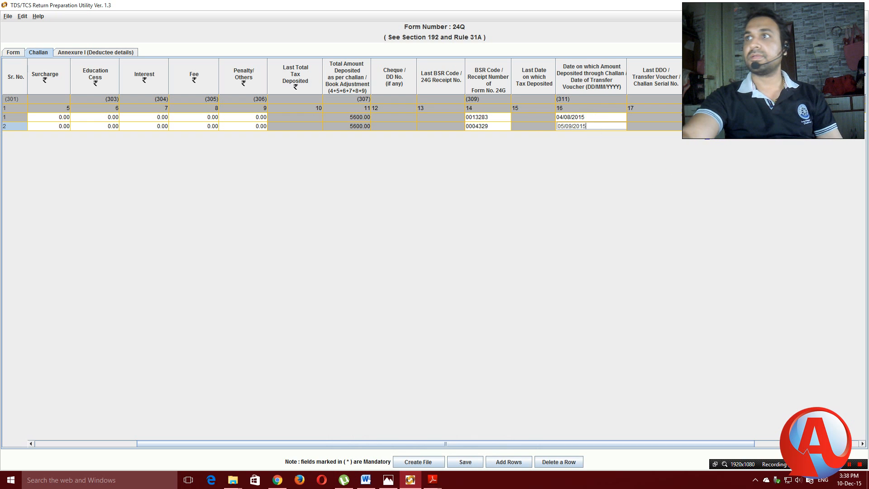
{"action": "mouse_move", "coordinate": [437, 481]}
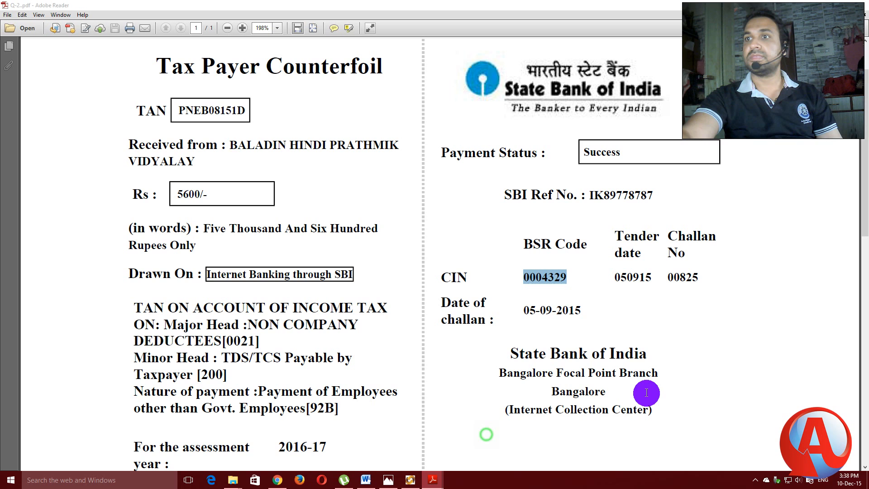
{"action": "left_click", "coordinate": [485, 432]}
{"action": "left_click", "coordinate": [669, 278]}
{"action": "left_click_drag", "start_coordinate": [669, 278], "coordinate": [696, 277]}
{"action": "right_click", "coordinate": [697, 279]}
{"action": "left_click", "coordinate": [700, 285]}
{"action": "key", "text": "alt+Tab"}
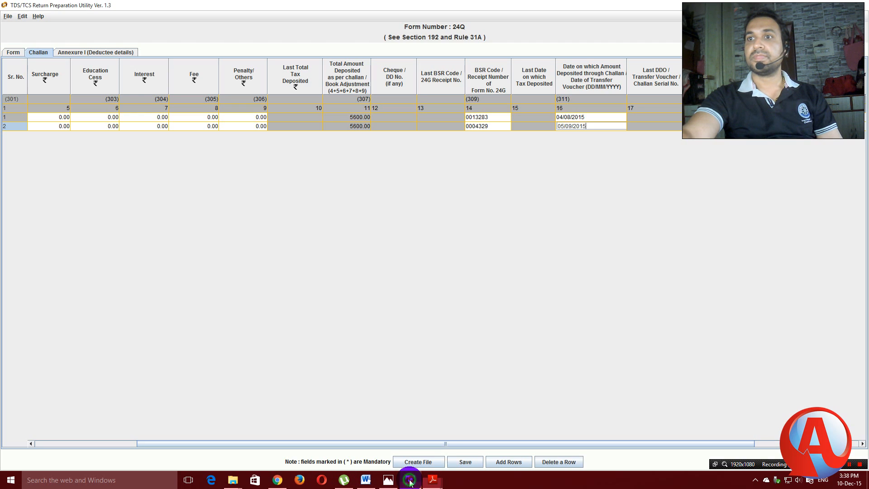
{"action": "left_click", "coordinate": [698, 127]}
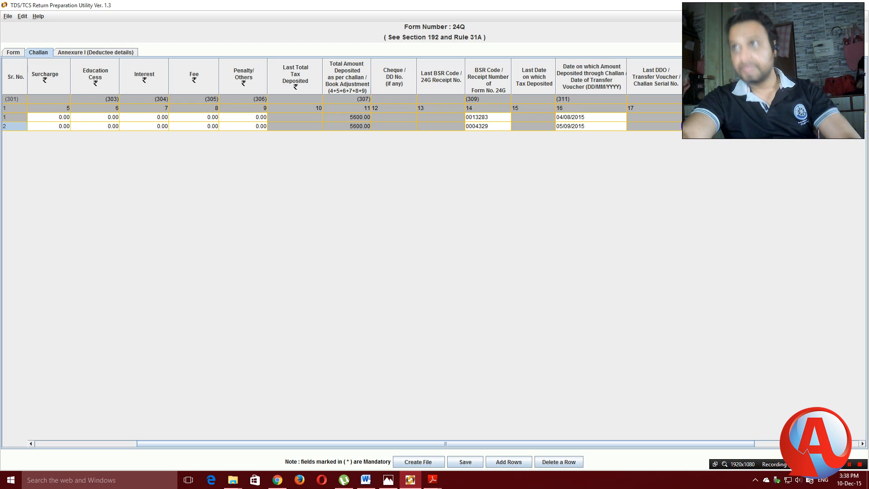
{"action": "left_click_drag", "start_coordinate": [653, 444], "coordinate": [785, 432]}
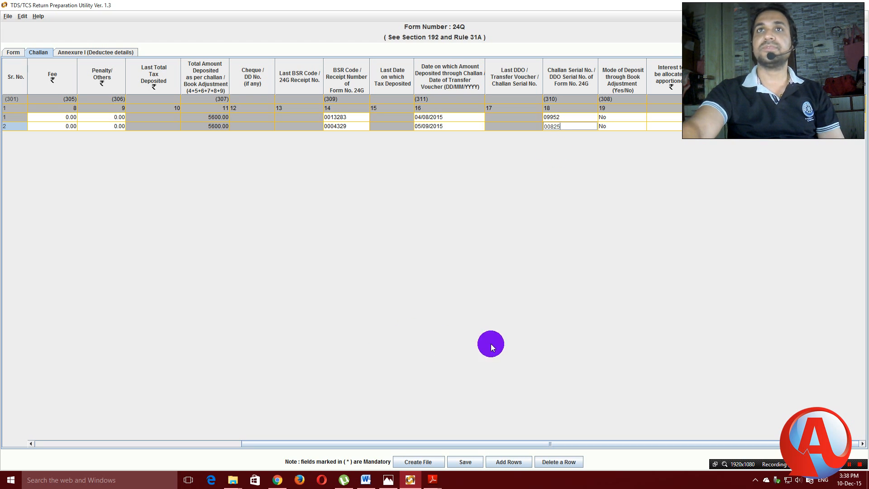
{"action": "left_click", "coordinate": [86, 51]}
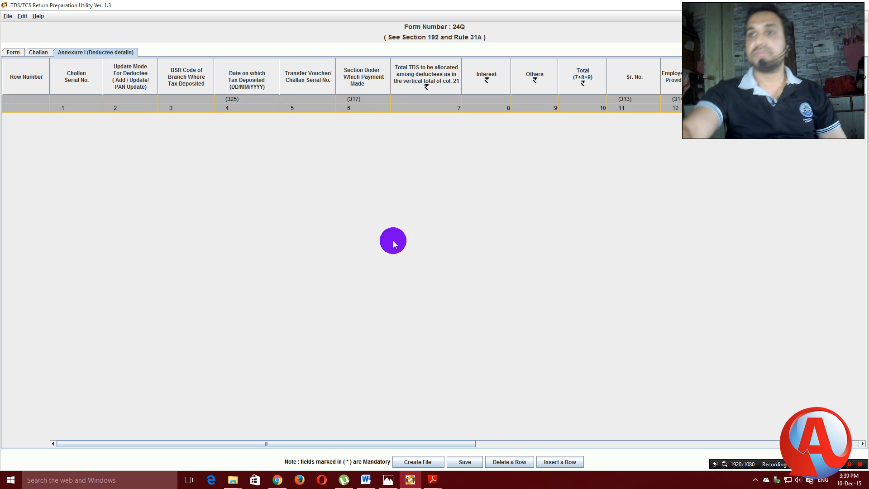
{"action": "left_click", "coordinate": [557, 462]}
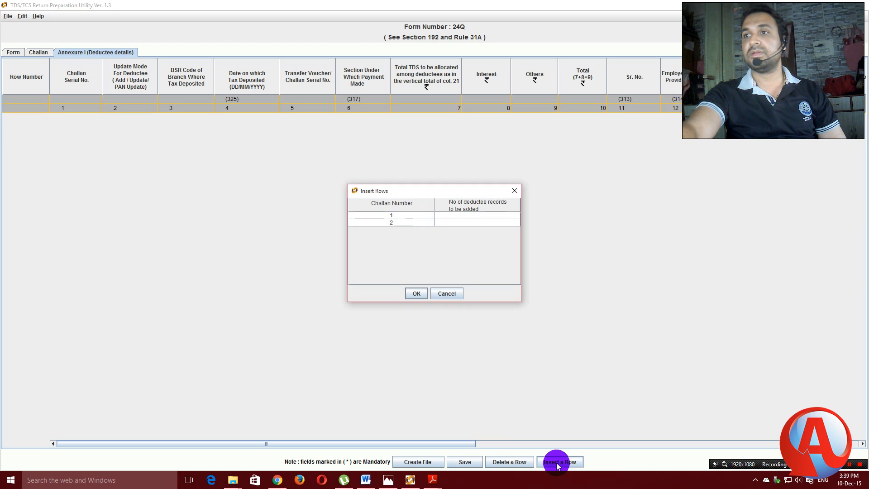
{"action": "left_click", "coordinate": [446, 214]}
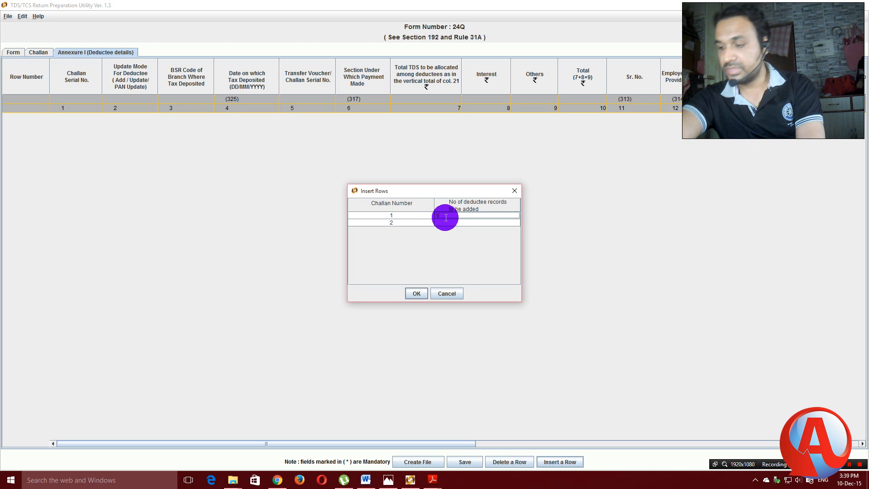
{"action": "left_click", "coordinate": [415, 294]}
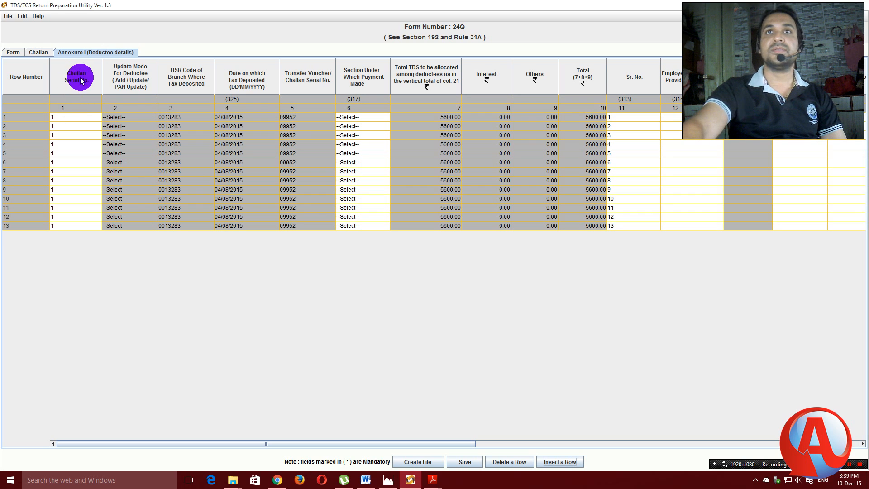
{"action": "left_click", "coordinate": [74, 117]}
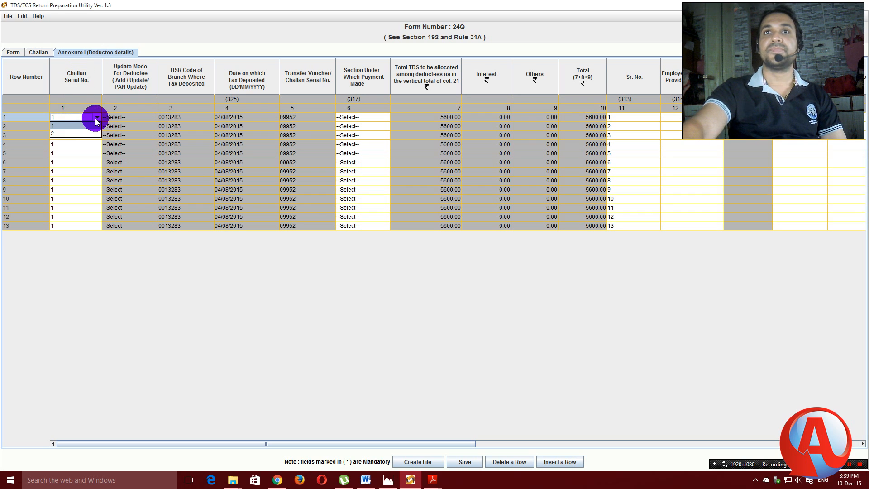
{"action": "left_click", "coordinate": [433, 479]}
{"action": "left_click", "coordinate": [386, 449]}
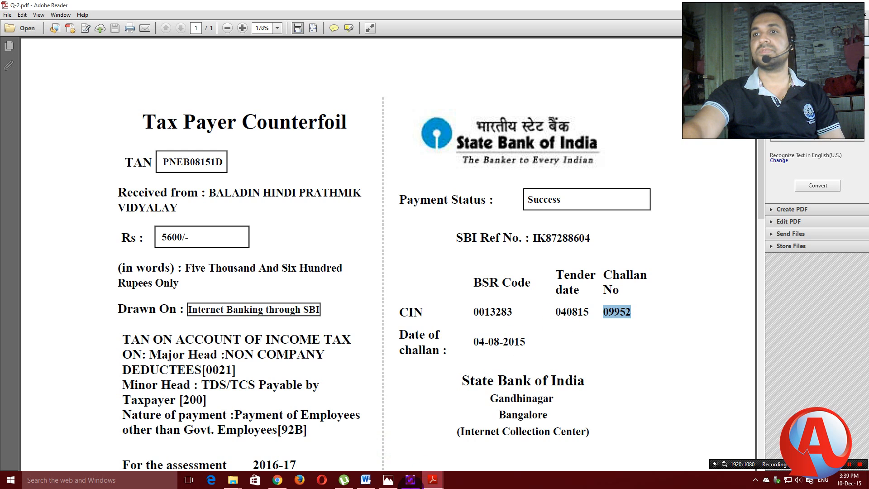
{"action": "left_click", "coordinate": [409, 479]}
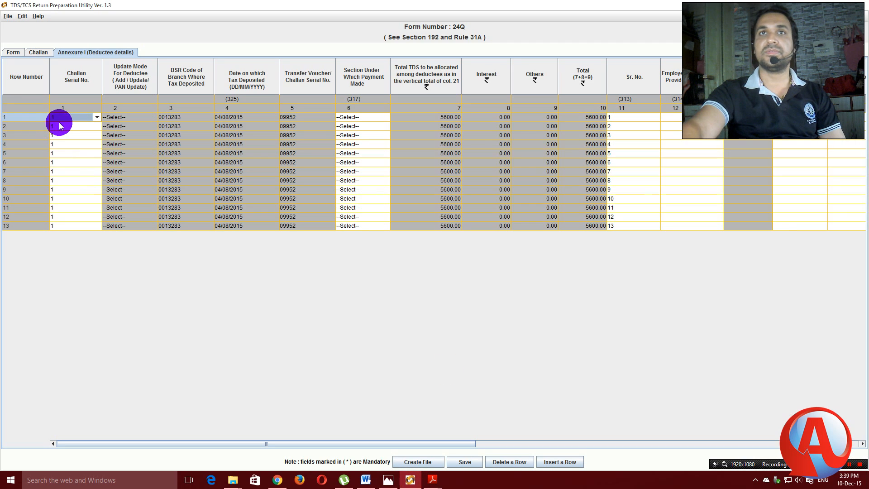
{"action": "left_click", "coordinate": [145, 119]}
{"action": "left_click", "coordinate": [143, 125]}
{"action": "left_click", "coordinate": [146, 135]}
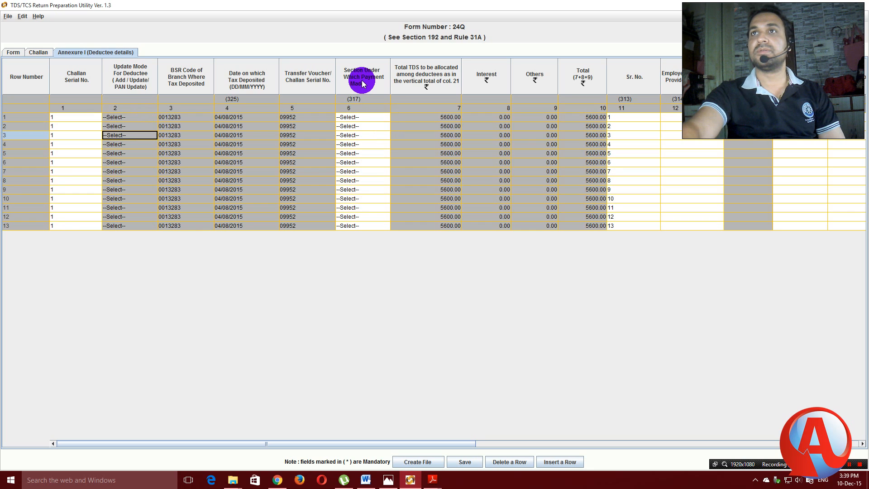
Set row 1's section to 92B, confirming the nature of payment 92B on the counterfoil.
{"action": "left_click", "coordinate": [383, 117]}
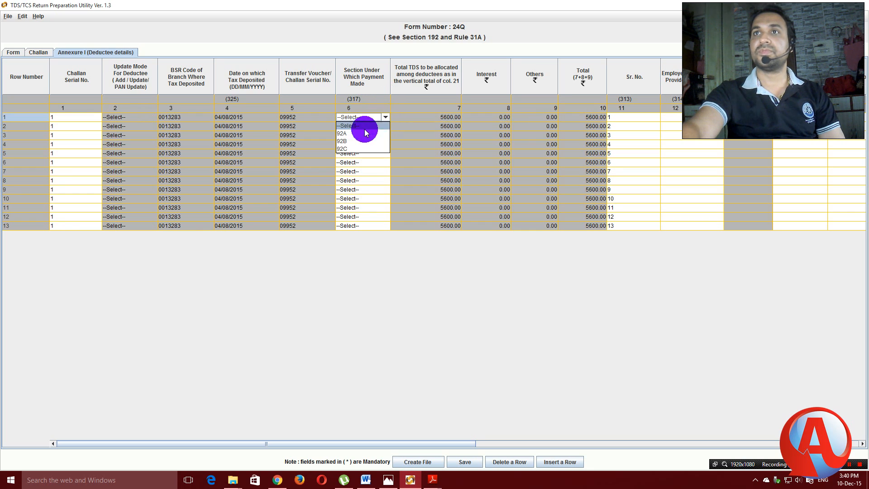
{"action": "left_click", "coordinate": [346, 144]}
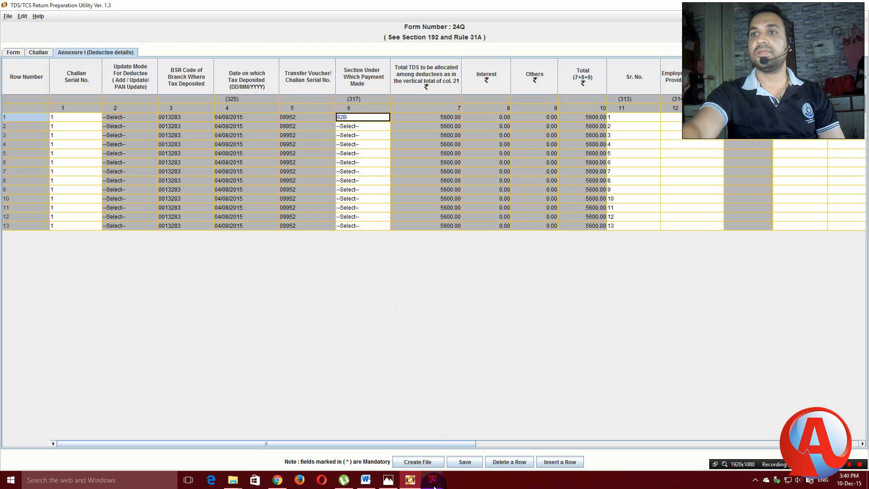
{"action": "left_click", "coordinate": [390, 441]}
{"action": "scroll", "coordinate": [408, 417], "scroll_direction": "down", "scroll_amount": 2}
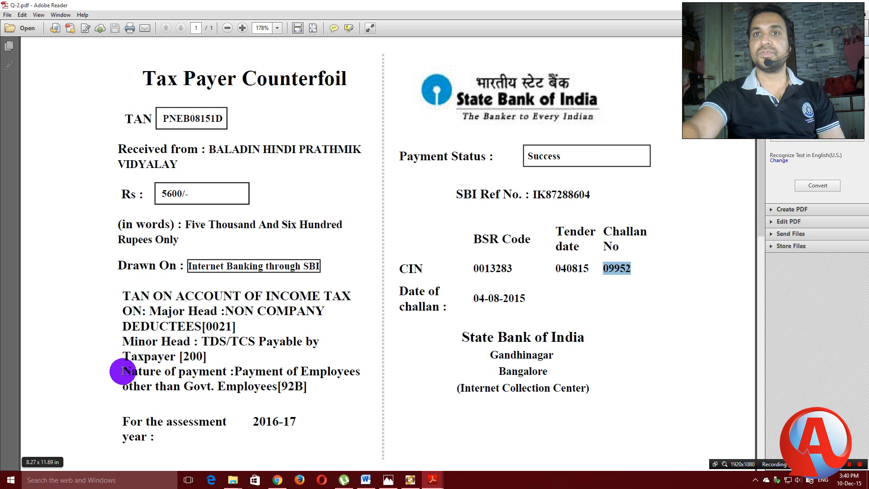
{"action": "left_click_drag", "start_coordinate": [123, 371], "coordinate": [310, 394]}
{"action": "left_click", "coordinate": [355, 398]}
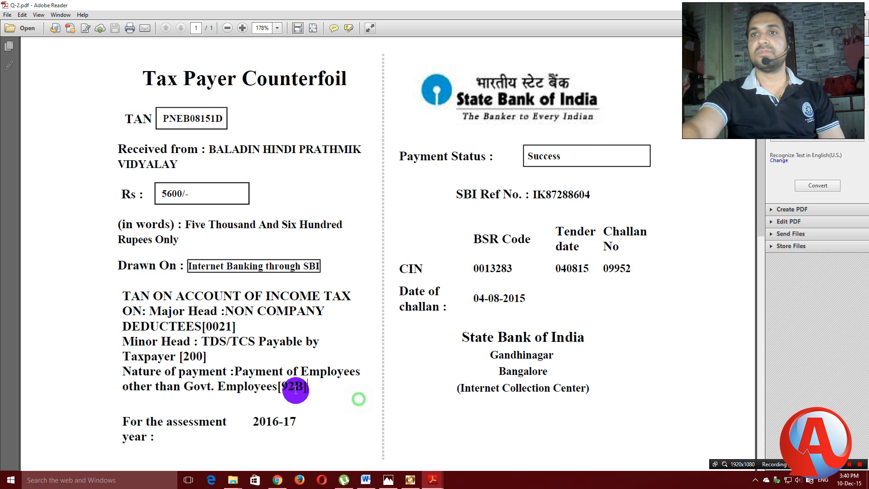
{"action": "left_click_drag", "start_coordinate": [126, 369], "coordinate": [312, 389]}
{"action": "left_click", "coordinate": [330, 399]}
{"action": "left_click", "coordinate": [410, 480]}
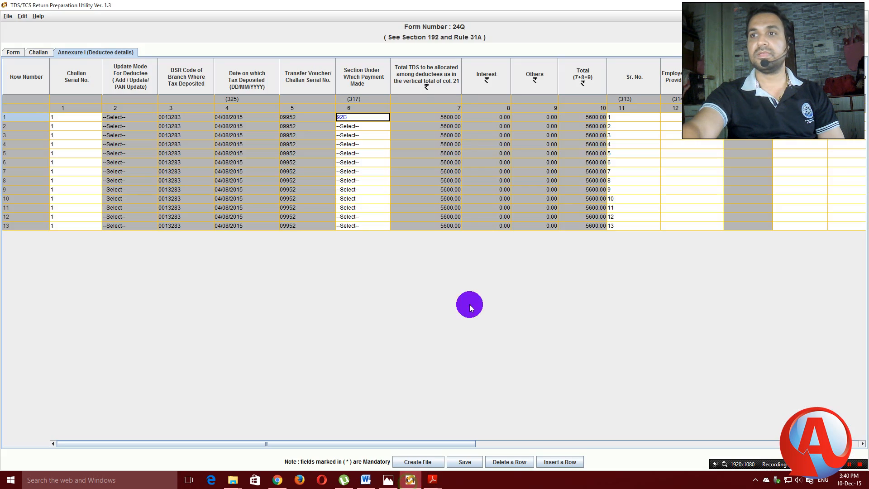
Set the section to 92B for deductee rows 2 through 13.
{"action": "left_click", "coordinate": [380, 126]}
{"action": "left_click", "coordinate": [342, 150]}
{"action": "left_click", "coordinate": [371, 135]}
{"action": "left_click", "coordinate": [341, 159]}
{"action": "left_click", "coordinate": [364, 145]}
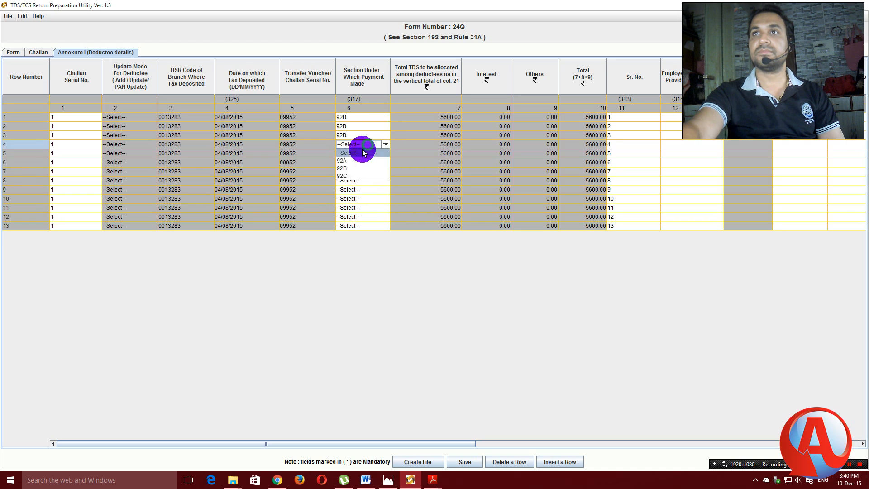
{"action": "left_click", "coordinate": [343, 169]}
{"action": "left_click", "coordinate": [373, 154]}
{"action": "left_click", "coordinate": [343, 177]}
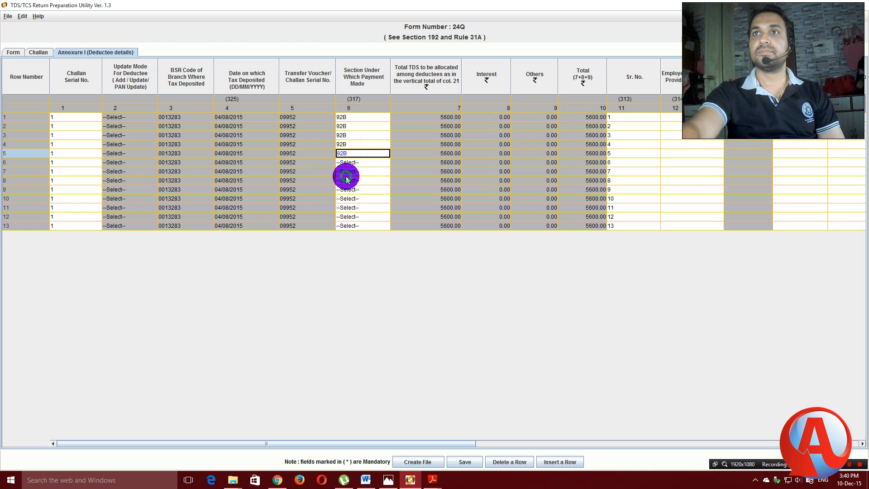
{"action": "left_click", "coordinate": [369, 161]}
{"action": "left_click", "coordinate": [344, 186]}
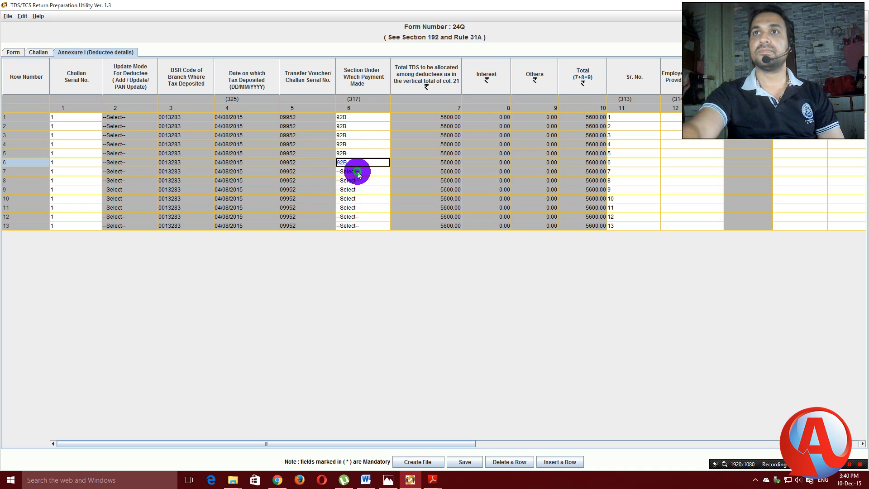
{"action": "left_click", "coordinate": [356, 171]}
{"action": "left_click", "coordinate": [347, 195]}
{"action": "left_click", "coordinate": [358, 181]}
{"action": "left_click", "coordinate": [345, 203]}
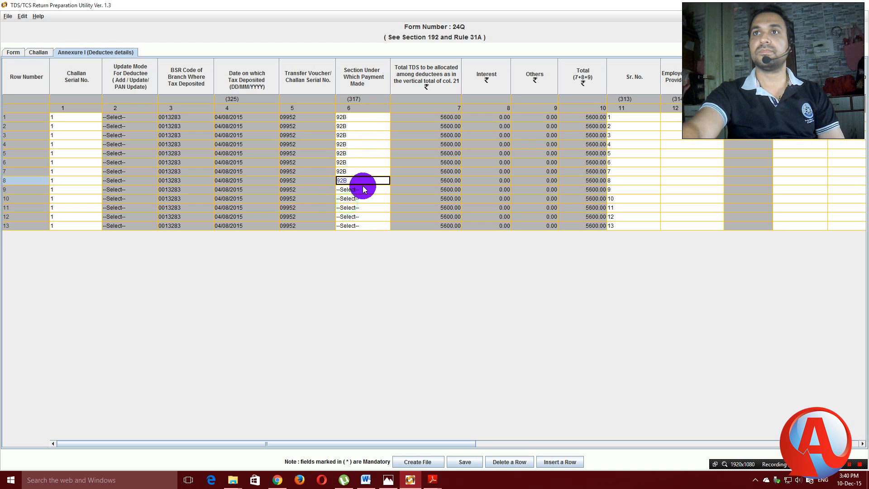
{"action": "left_click", "coordinate": [363, 189]}
{"action": "left_click", "coordinate": [349, 214]}
{"action": "left_click", "coordinate": [357, 198]}
{"action": "left_click", "coordinate": [348, 221]}
{"action": "left_click", "coordinate": [354, 208]}
{"action": "left_click", "coordinate": [385, 208]}
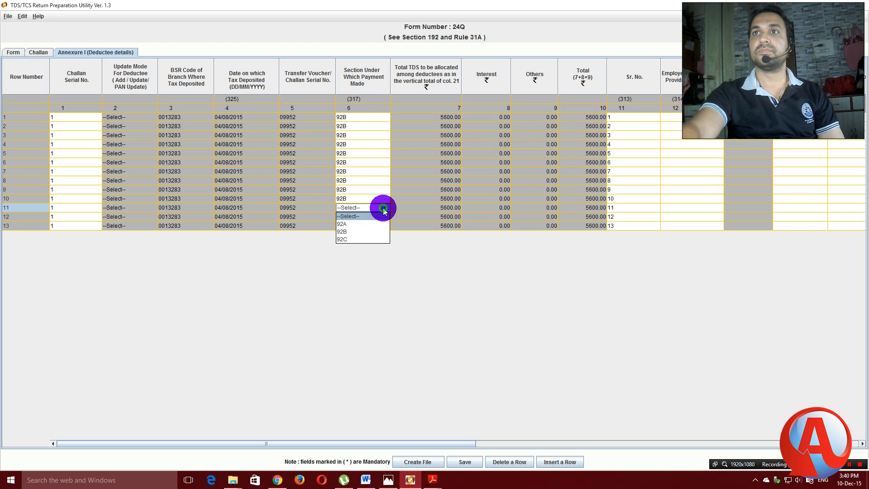
{"action": "left_click", "coordinate": [346, 230]}
{"action": "left_click", "coordinate": [368, 217]}
{"action": "left_click", "coordinate": [343, 240]}
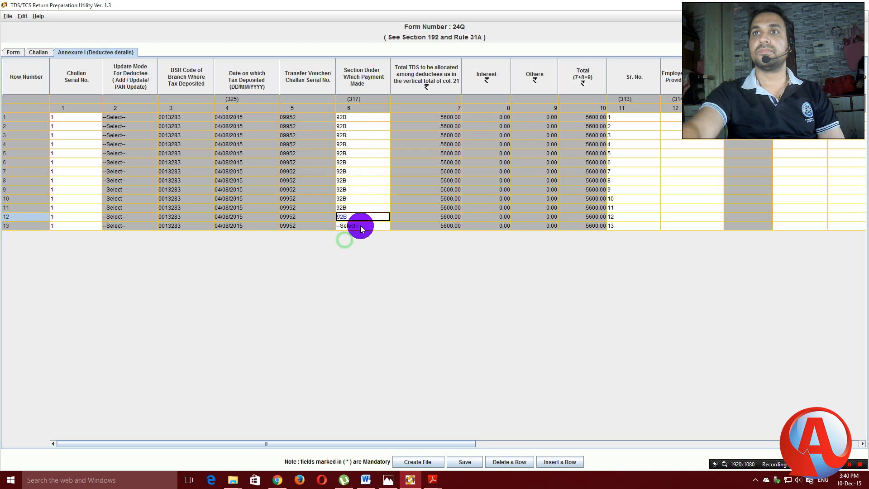
{"action": "left_click", "coordinate": [356, 226]}
{"action": "left_click", "coordinate": [343, 250]}
{"action": "left_click", "coordinate": [420, 304]}
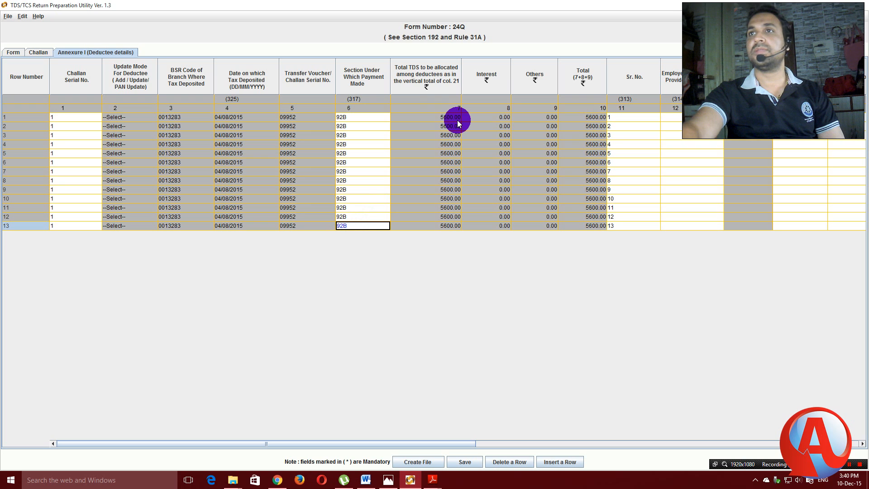
Enter Employee Reference Nos. 1 through 13 down the deductee rows.
{"action": "left_click_drag", "start_coordinate": [464, 443], "coordinate": [626, 441]}
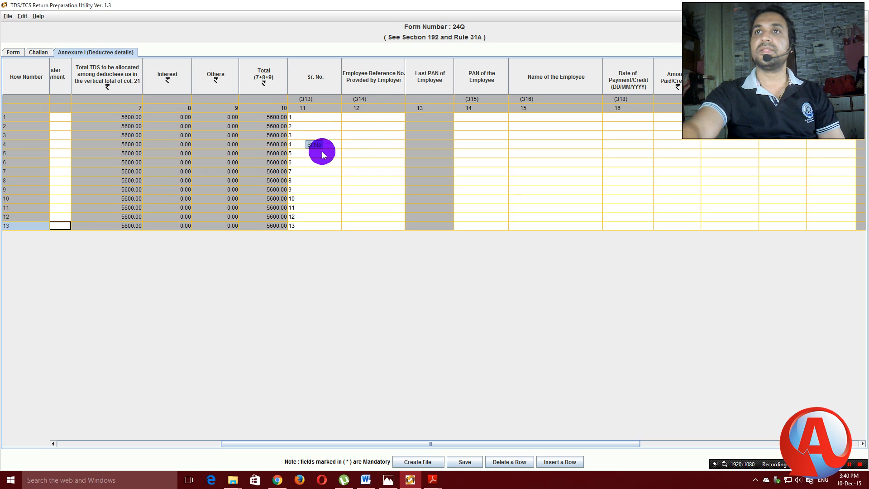
{"action": "left_click", "coordinate": [367, 117]}
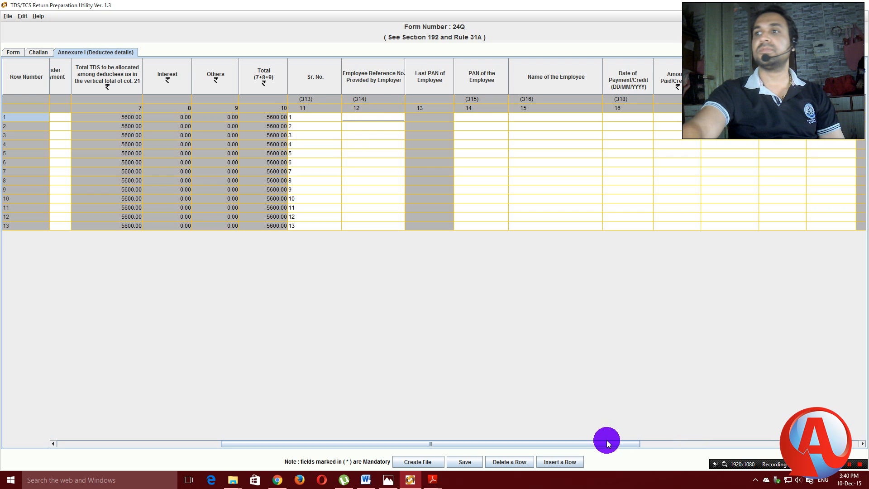
{"action": "mouse_move", "coordinate": [595, 442]}
{"action": "left_mouse_down"}
{"action": "mouse_move", "coordinate": [519, 444]}
{"action": "mouse_move", "coordinate": [608, 444]}
{"action": "left_mouse_up"}
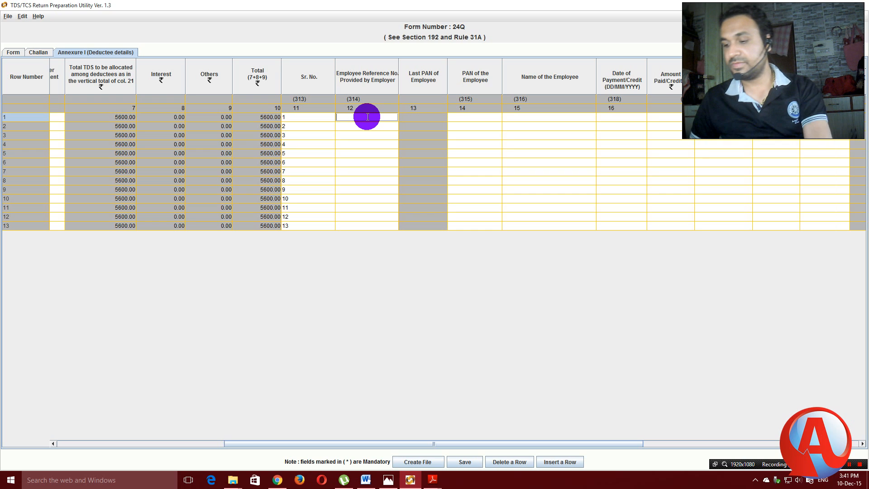
{"action": "type", "text": "1"}
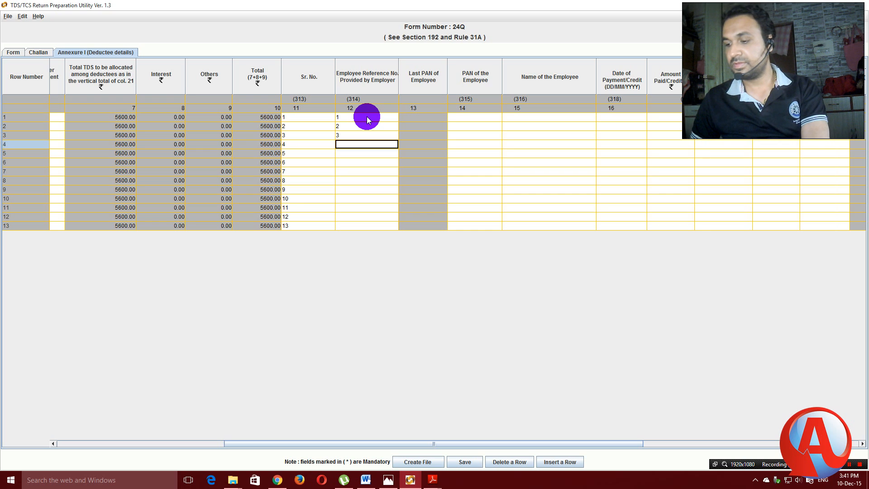
{"action": "type", "text": " 2 3 4 5 6 7 8 9 10 11 "}
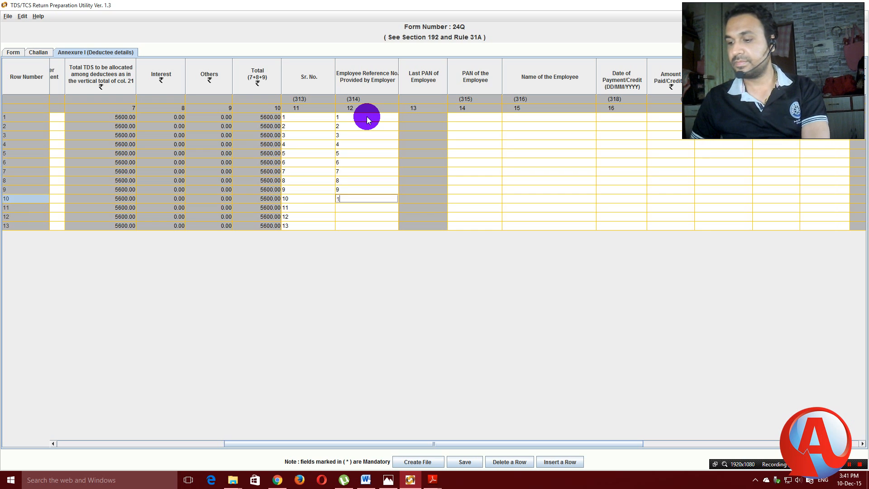
{"action": "type", "text": "12"}
{"action": "key", "text": "Return"}
{"action": "type", "text": "13"}
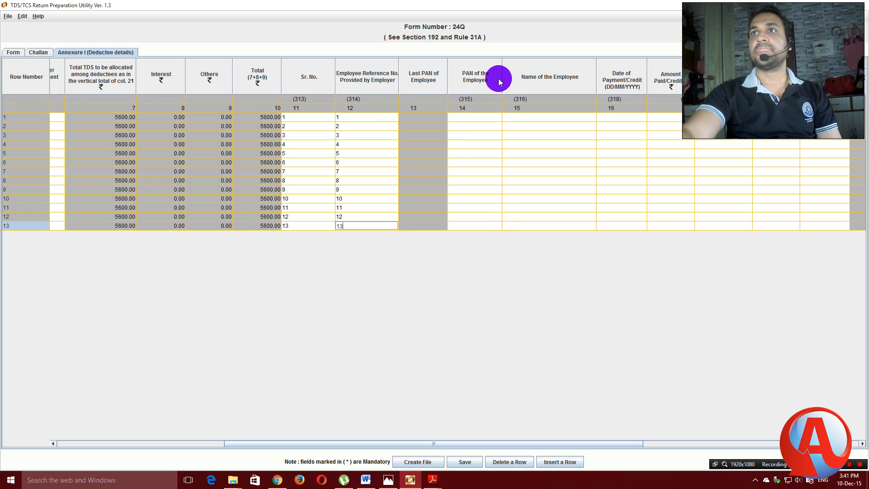
Widen the PAN of the Employee column.
{"action": "left_click_drag", "start_coordinate": [503, 74], "coordinate": [525, 72]}
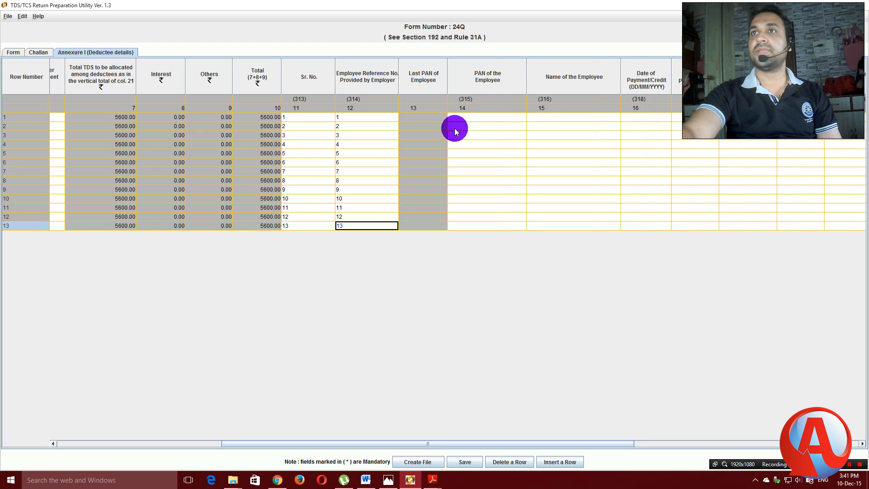
{"action": "left_click_drag", "start_coordinate": [625, 443], "coordinate": [730, 439]}
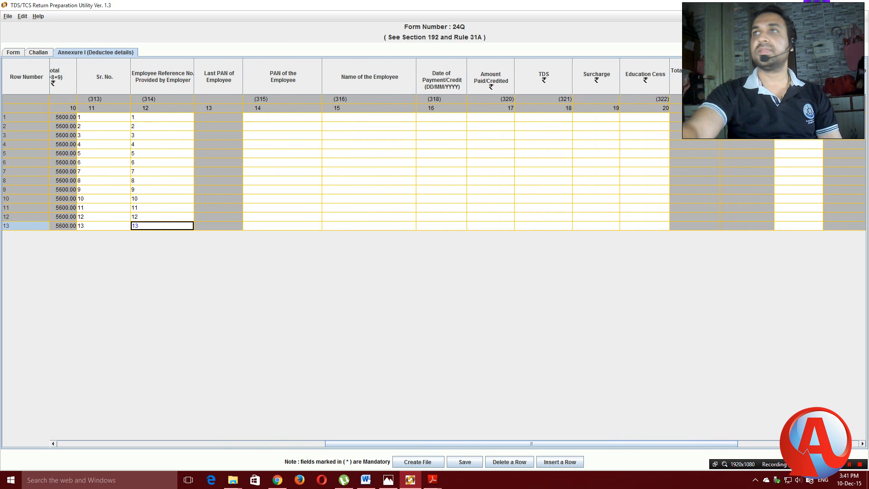
{"action": "key", "text": "alt+Tab"}
{"action": "key", "text": "alt+Tab"}
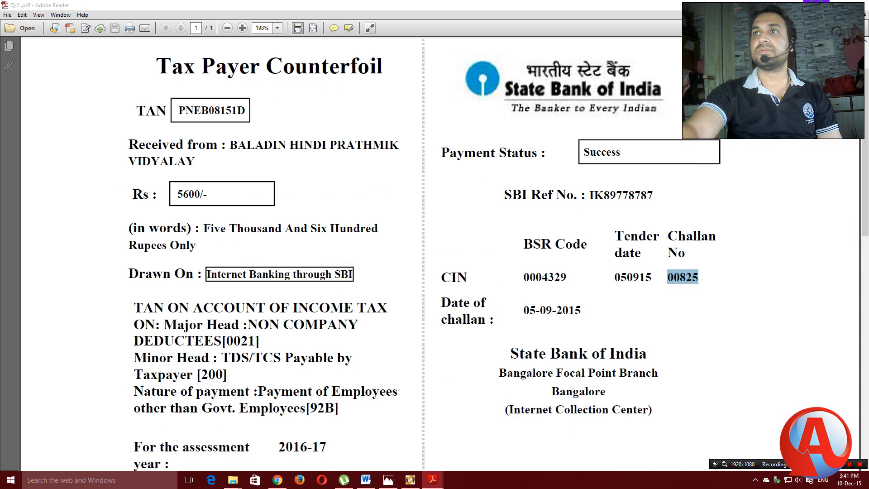
Browse School Data (E:) to the 2015-2016 folder and open CALCULATION CHART 2015-16.xlsx.
{"action": "key", "text": "super+d"}
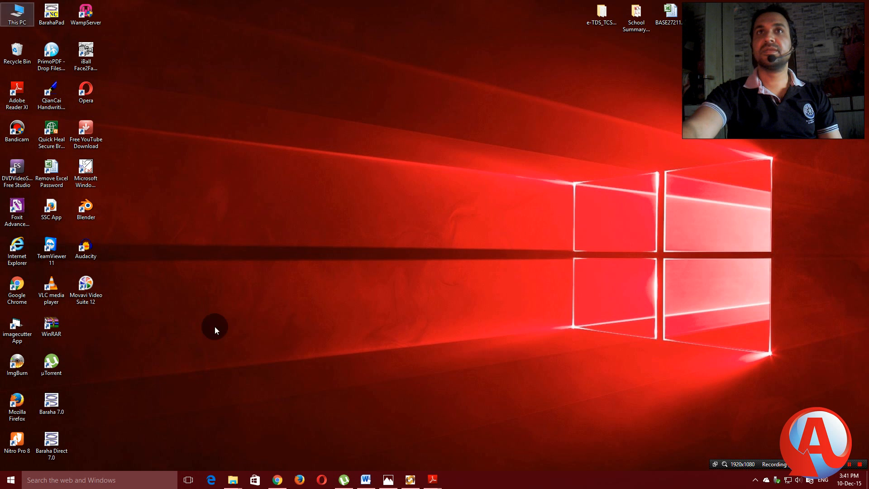
{"action": "mouse_move", "coordinate": [367, 479]}
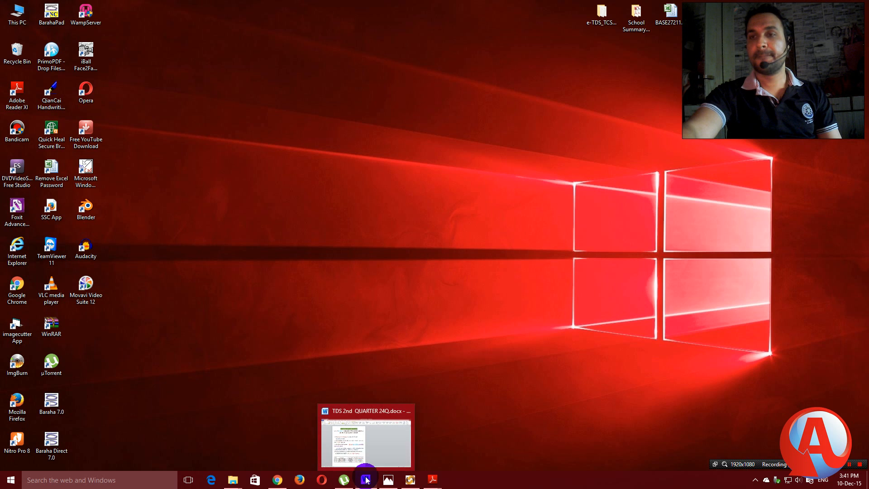
{"action": "double_click", "coordinate": [593, 13]}
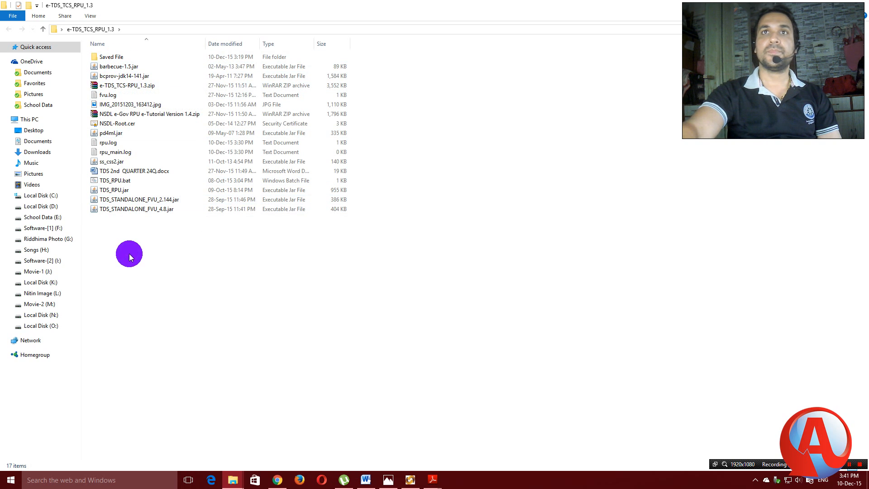
{"action": "left_click", "coordinate": [40, 217]}
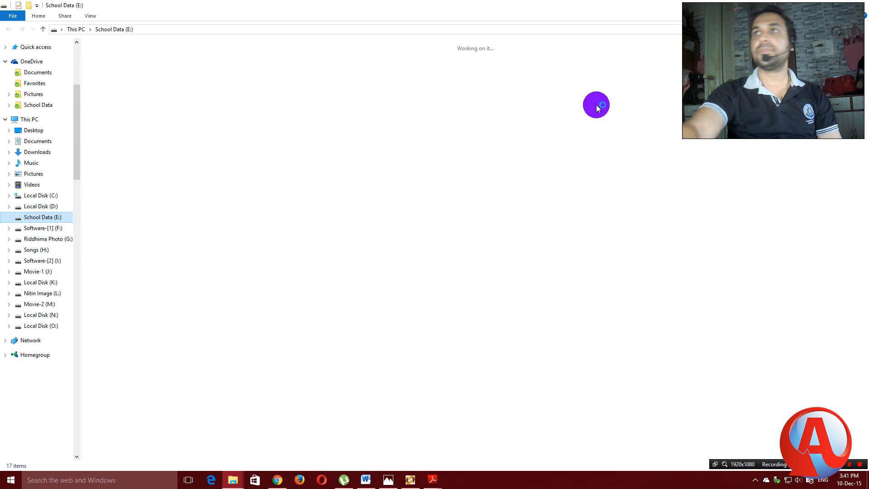
{"action": "double_click", "coordinate": [697, 56]}
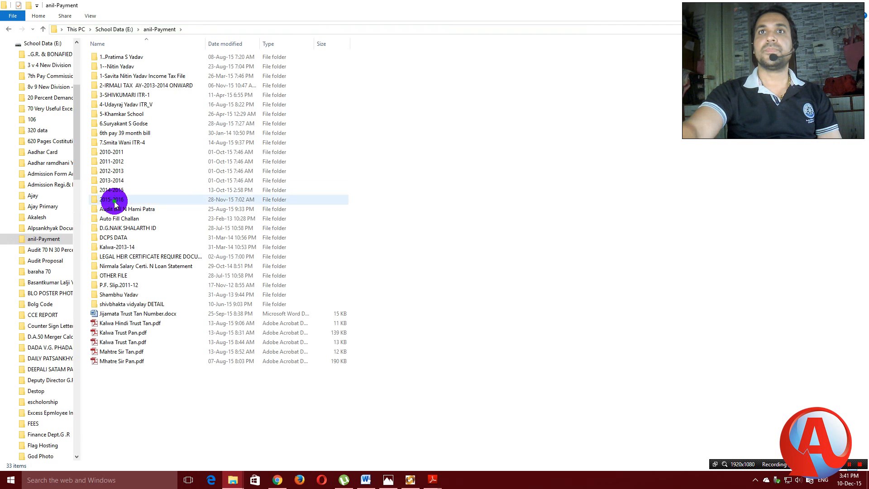
{"action": "double_click", "coordinate": [115, 199]}
{"action": "double_click", "coordinate": [110, 94]}
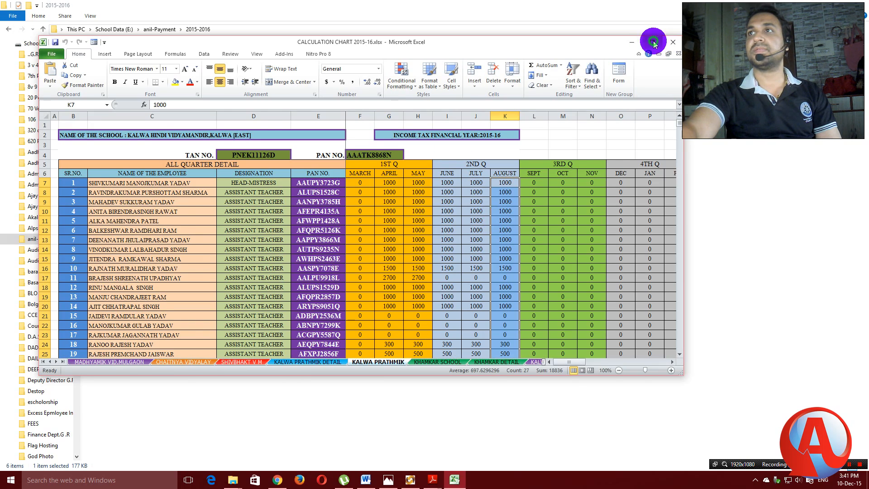
Copy the first employee's PAN from E7 of the BALADIN HINDI SCHOOL sheet.
{"action": "left_click", "coordinate": [652, 43]}
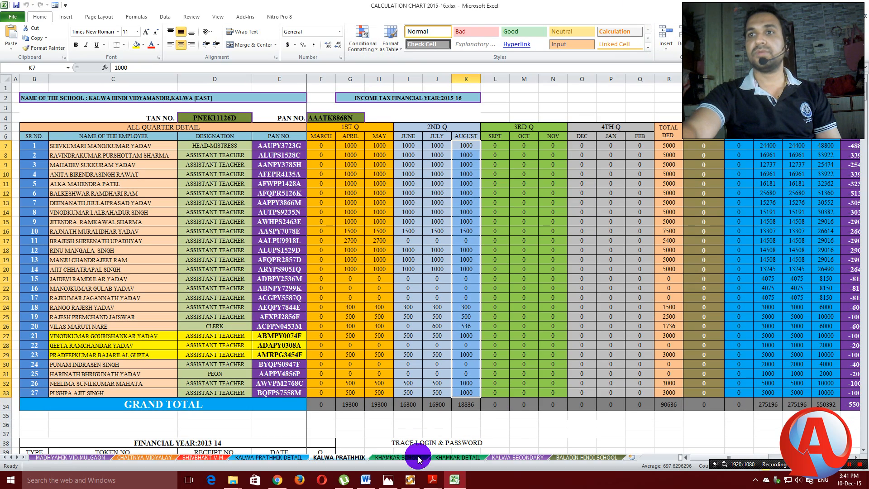
{"action": "left_click", "coordinate": [582, 457]}
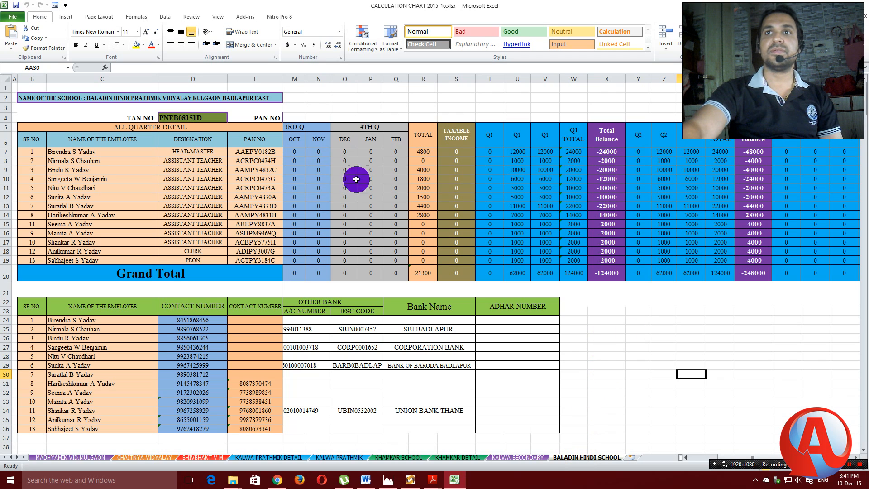
{"action": "left_click", "coordinate": [250, 152]}
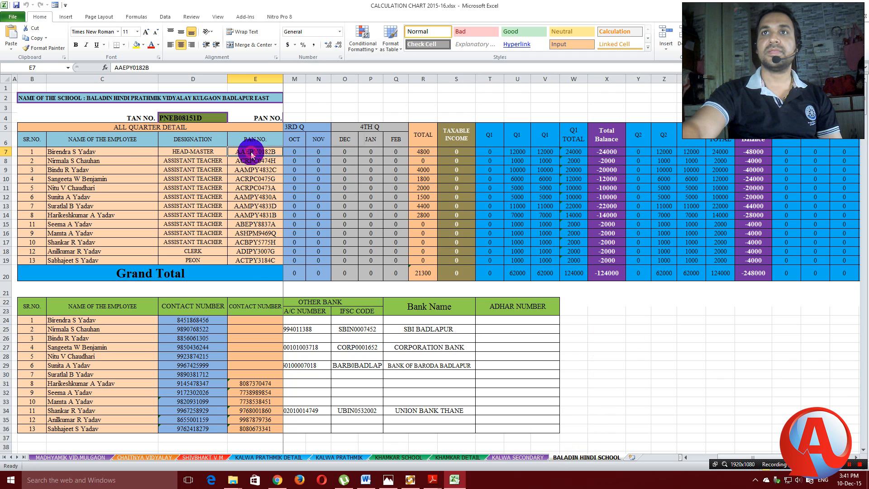
{"action": "right_click", "coordinate": [251, 153]}
{"action": "left_click", "coordinate": [267, 171]}
Paste the first PAN into row 1 of the annexure's PAN of the Employee column.
{"action": "left_click", "coordinate": [410, 479]}
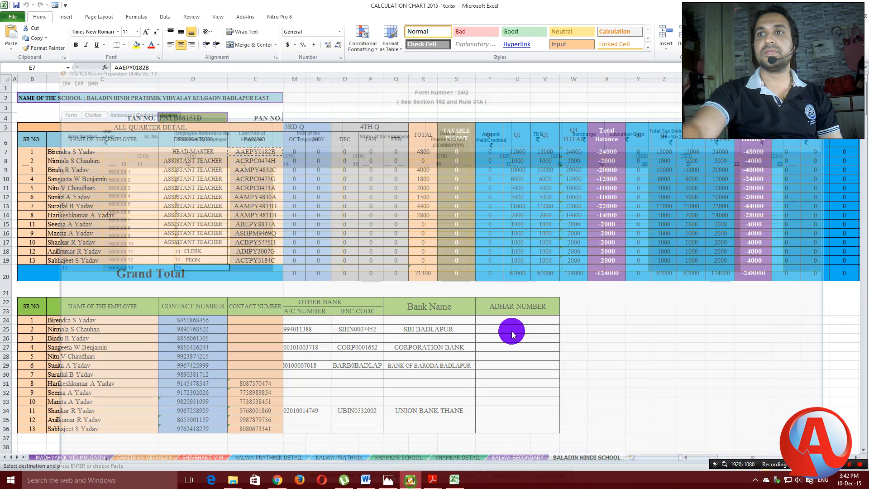
{"action": "double_click", "coordinate": [268, 116]}
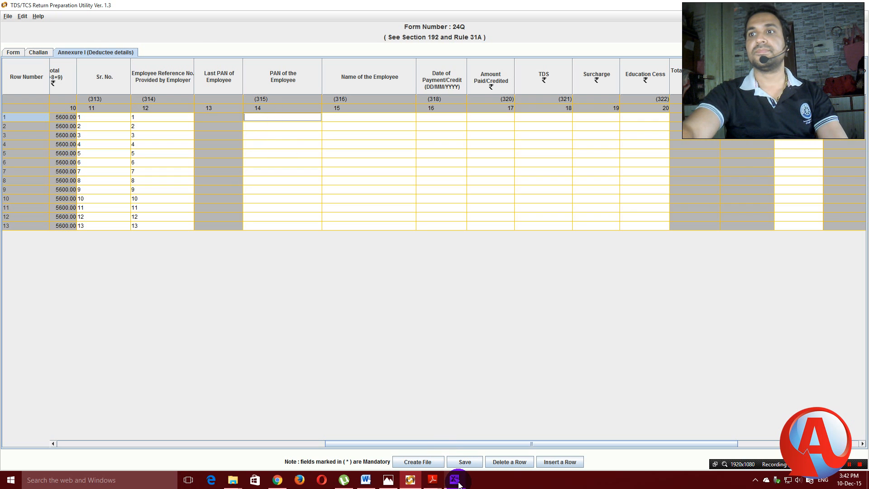
{"action": "left_click", "coordinate": [454, 479]}
{"action": "double_click", "coordinate": [132, 66]}
{"action": "key", "text": "ctrl+c"}
{"action": "right_click", "coordinate": [132, 66]}
{"action": "left_click", "coordinate": [148, 81]}
{"action": "left_click", "coordinate": [406, 481]}
{"action": "double_click", "coordinate": [256, 117]}
{"action": "key", "text": "ctrl+v"}
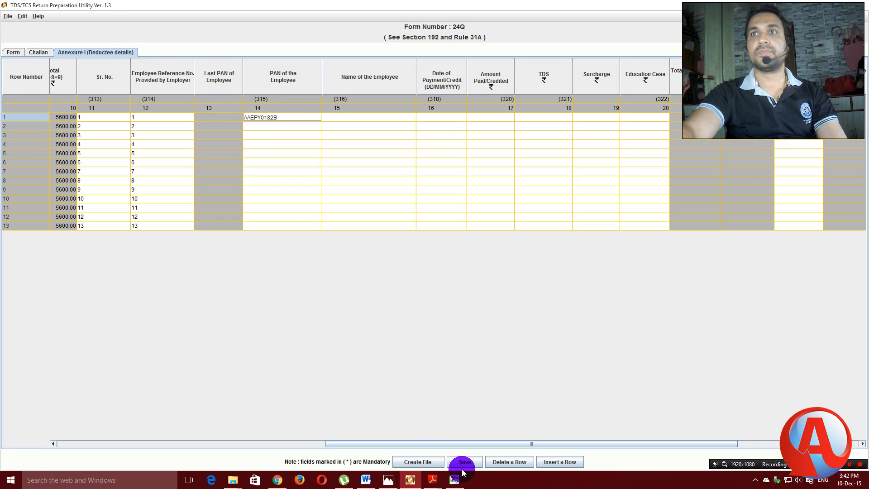
Copy the second PAN from E8 into row 2 of the PAN column.
{"action": "left_click", "coordinate": [454, 480]}
{"action": "left_click", "coordinate": [253, 159]}
{"action": "double_click", "coordinate": [132, 67]}
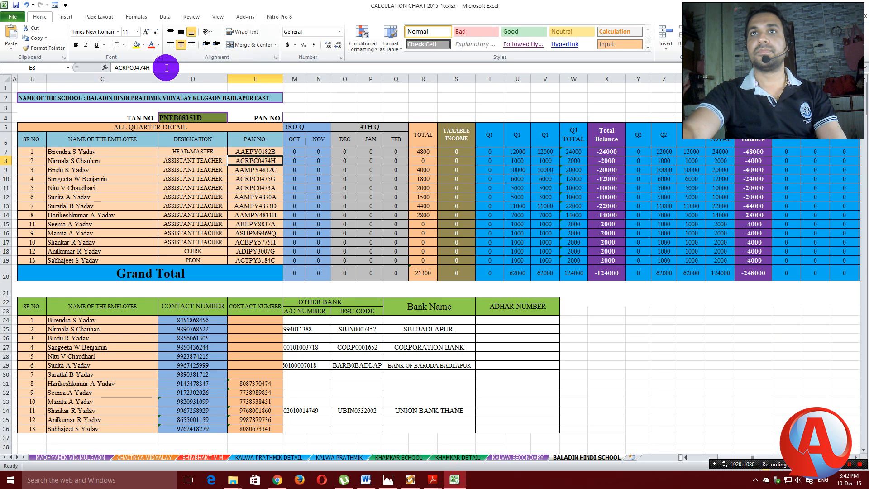
{"action": "right_click", "coordinate": [132, 66]}
{"action": "left_click", "coordinate": [147, 81]}
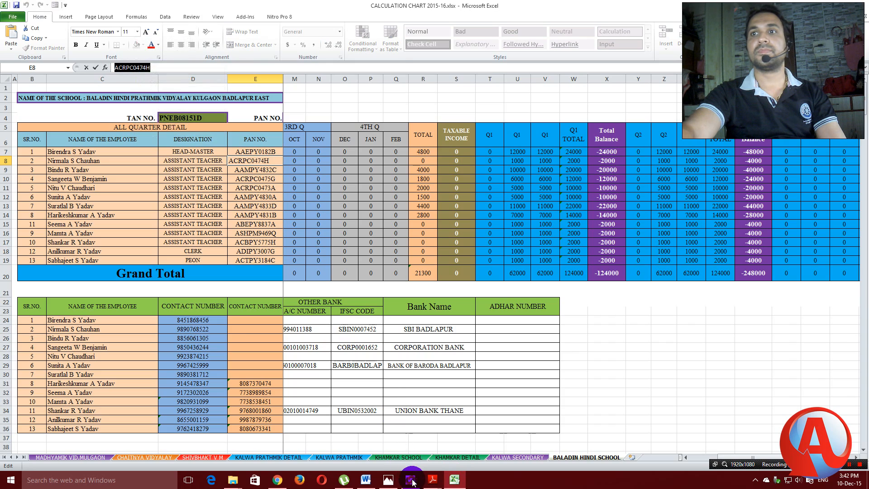
{"action": "left_click", "coordinate": [410, 479]}
{"action": "double_click", "coordinate": [254, 126]}
{"action": "key", "text": "ctrl+v"}
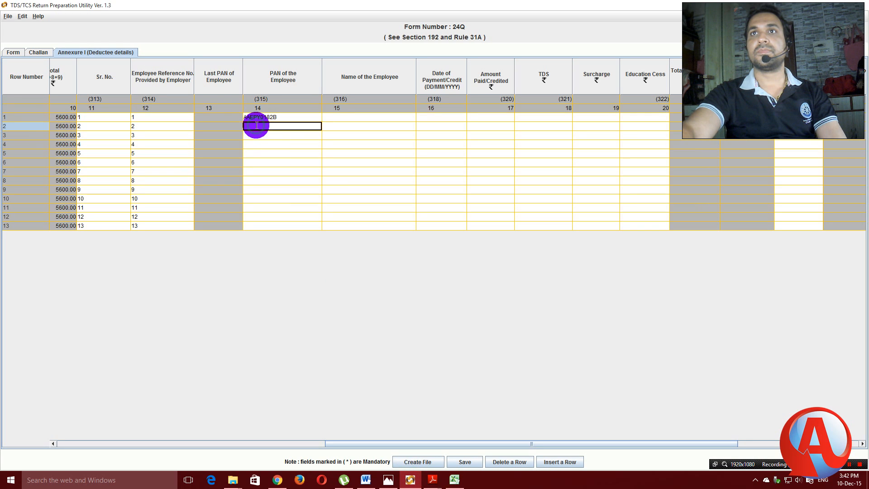
Copy the remaining eleven PANs from E9:E19 into PAN rows 3–13.
{"action": "left_click", "coordinate": [455, 480]}
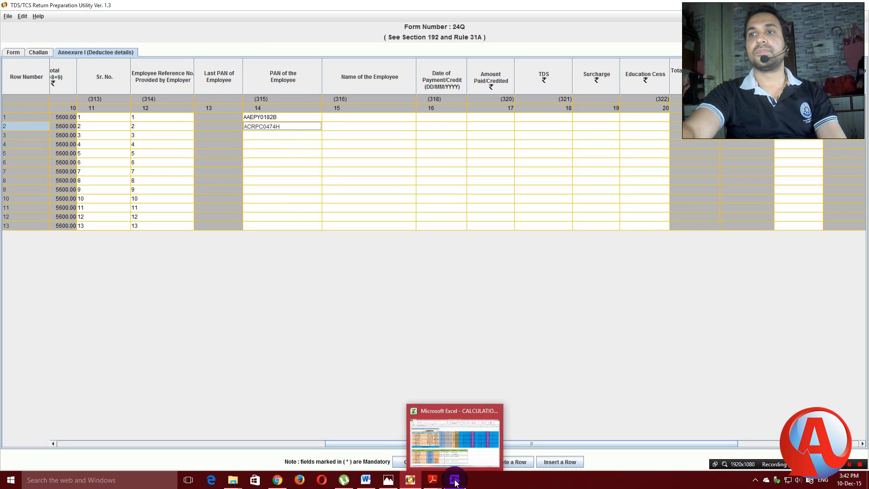
{"action": "left_click", "coordinate": [455, 480]}
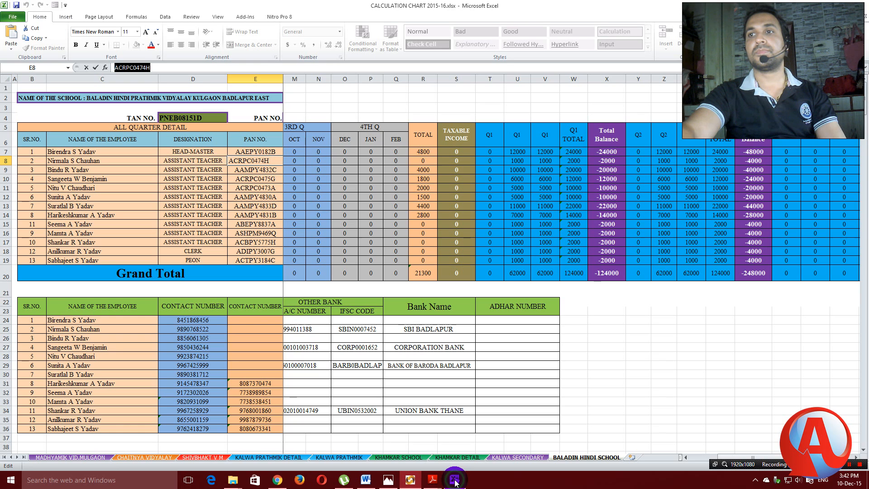
{"action": "left_click_drag", "start_coordinate": [251, 170], "coordinate": [256, 257]}
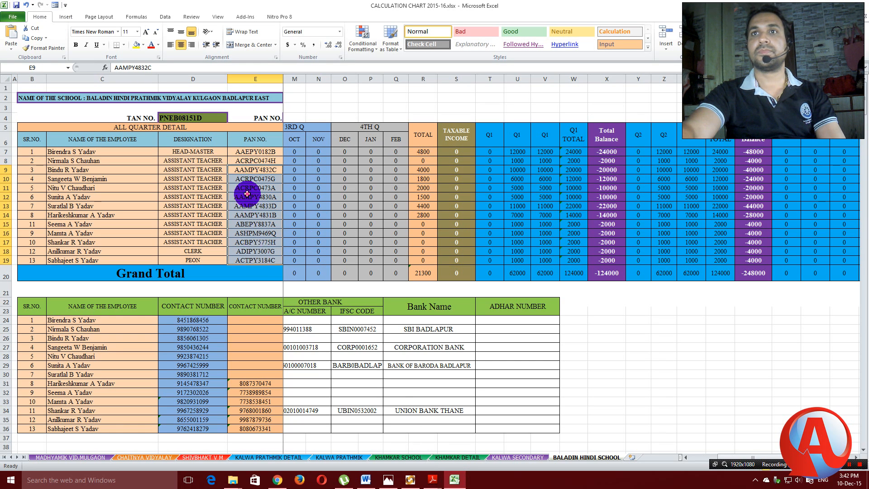
{"action": "right_click", "coordinate": [253, 168]}
{"action": "left_click", "coordinate": [265, 179]}
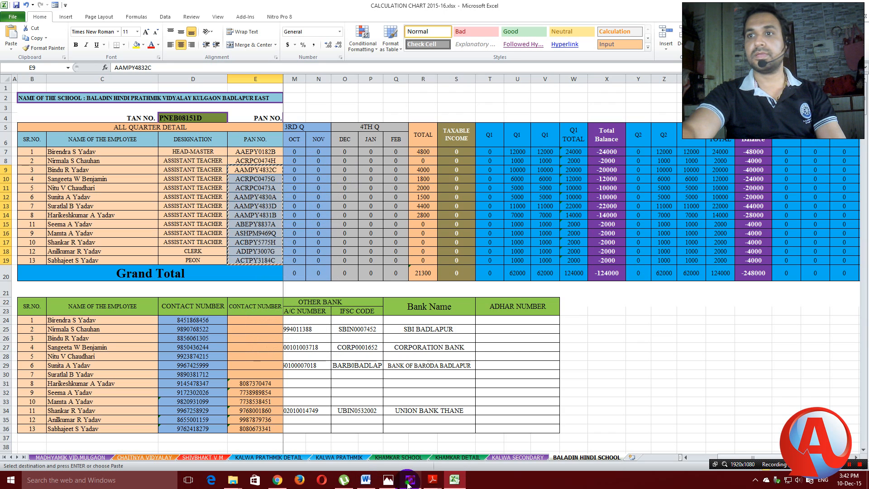
{"action": "left_click", "coordinate": [410, 479]}
{"action": "left_click", "coordinate": [276, 136]}
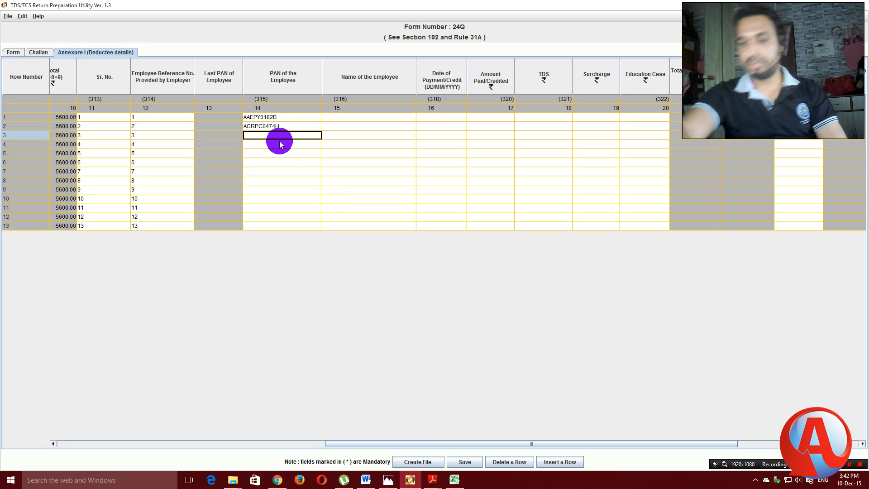
{"action": "right_click", "coordinate": [280, 144]}
{"action": "left_click", "coordinate": [301, 154]}
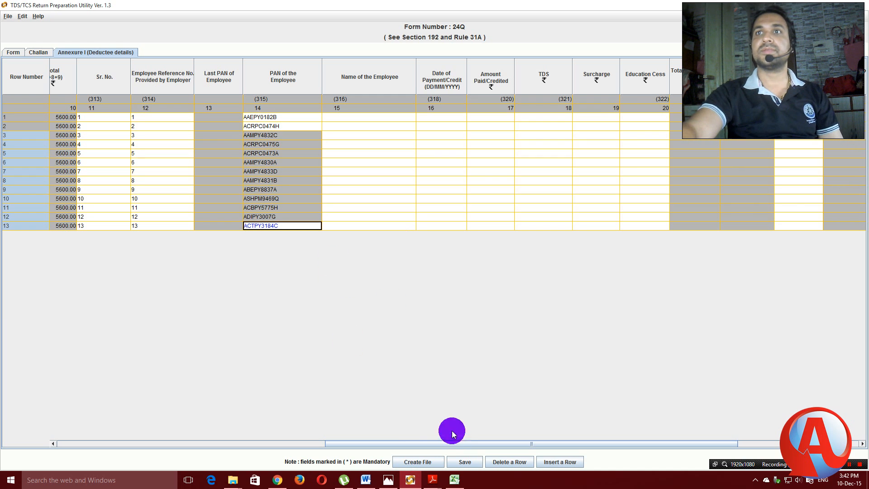
{"action": "left_click", "coordinate": [455, 479]}
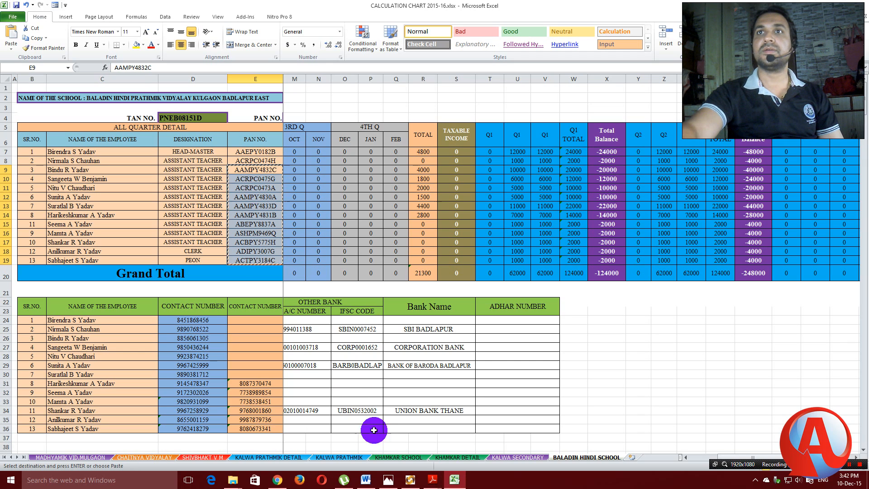
{"action": "left_click", "coordinate": [411, 479]}
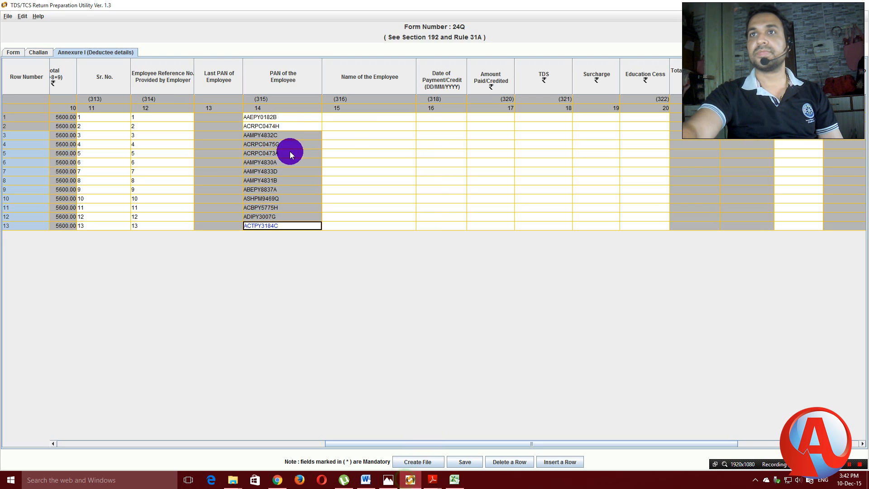
Copy the 13 names from C7:C19 into Name of the Employee rows 1–13.
{"action": "left_click", "coordinate": [347, 129]}
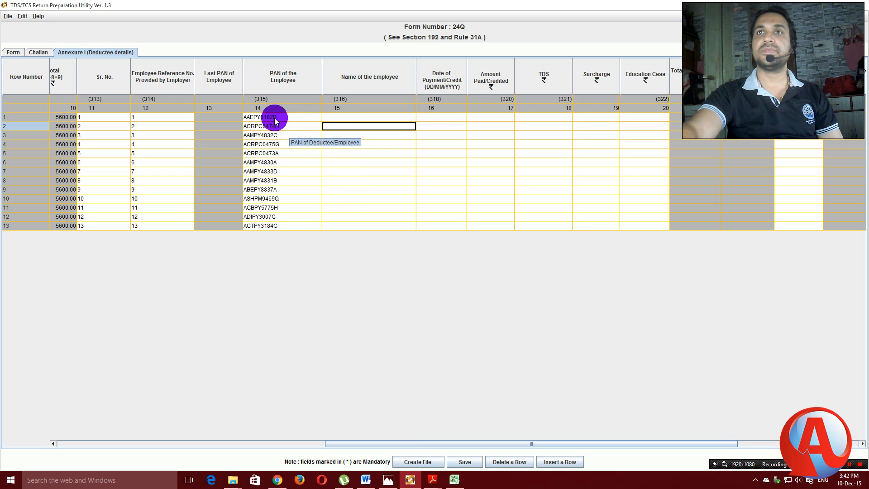
{"action": "left_click_drag", "start_coordinate": [321, 85], "coordinate": [302, 86]}
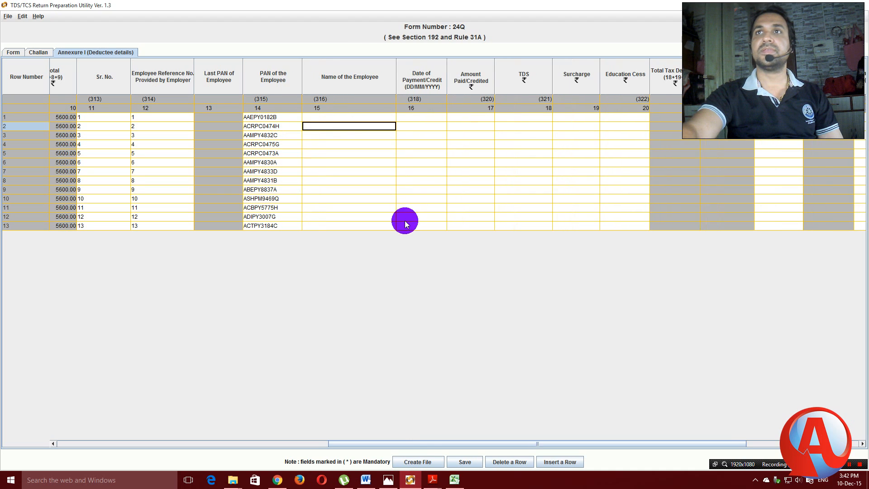
{"action": "mouse_move", "coordinate": [455, 483]}
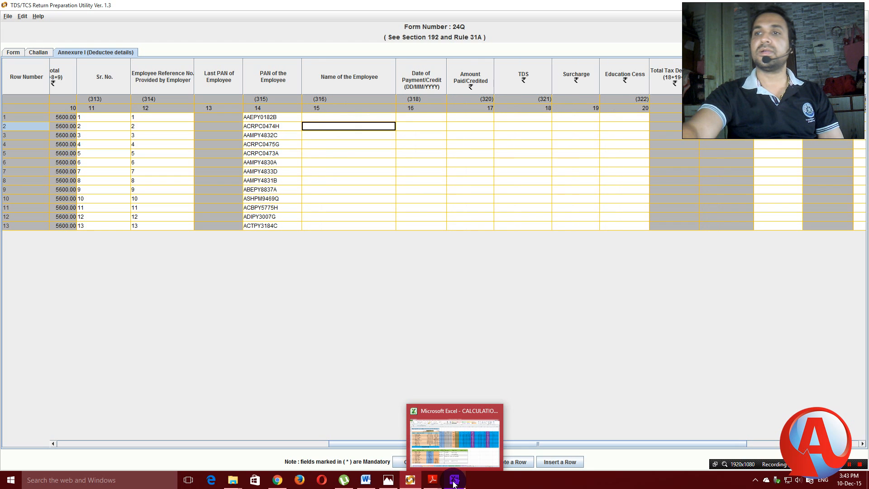
{"action": "left_click", "coordinate": [454, 483]}
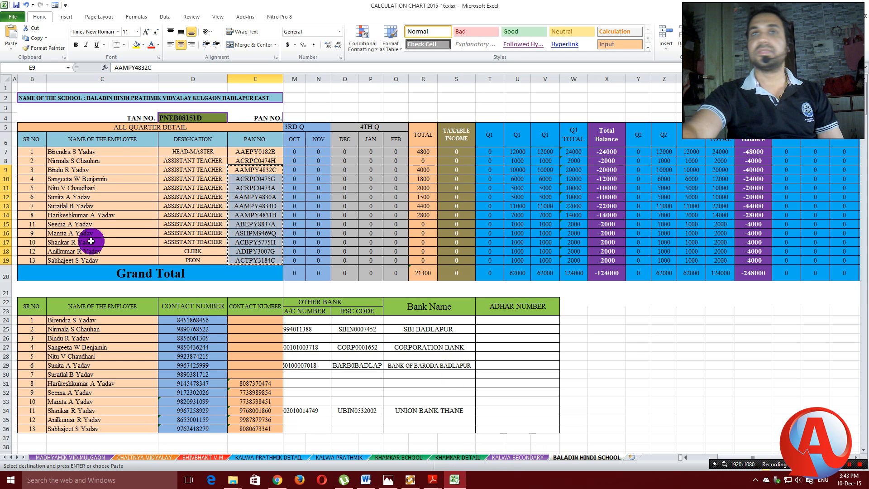
{"action": "left_click_drag", "start_coordinate": [108, 151], "coordinate": [112, 257]}
{"action": "key", "text": "ctrl+c"}
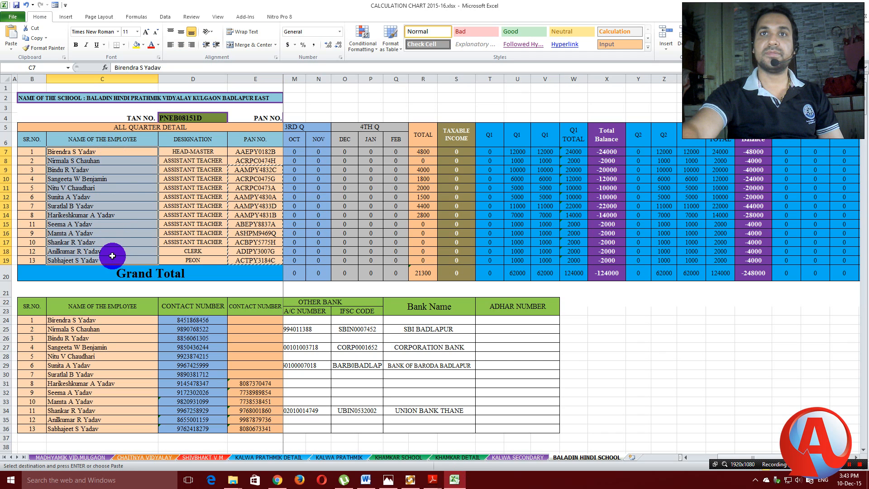
{"action": "right_click", "coordinate": [124, 181]}
{"action": "left_click", "coordinate": [140, 197]}
{"action": "left_click", "coordinate": [410, 480]}
{"action": "left_click", "coordinate": [327, 117]}
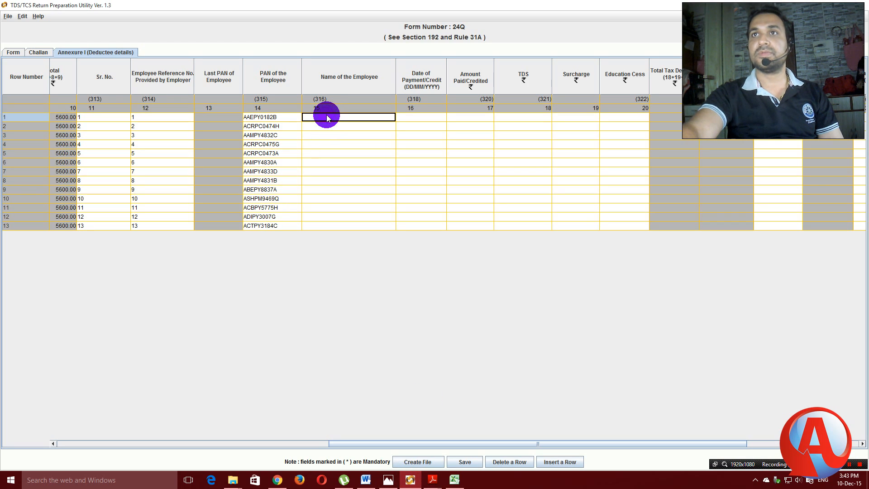
{"action": "key", "text": "shift+Down"}
{"action": "key", "text": "shift+Down"}
{"action": "key", "text": "shift+Down"}
{"action": "key", "text": "shift+Down"}
{"action": "key", "text": "shift+Down"}
{"action": "key", "text": "shift+Down"}
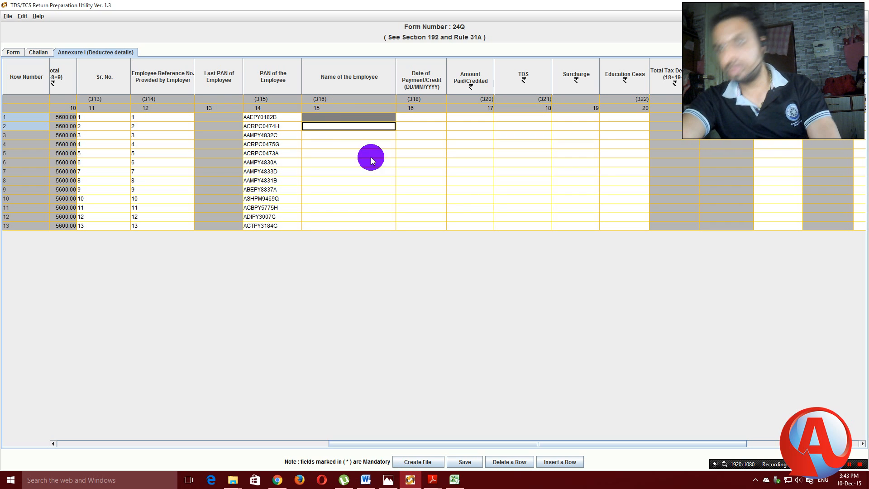
{"action": "key", "text": "shift+Down"}
{"action": "key", "text": "shift+Down"}
{"action": "key", "text": "shift+Down"}
{"action": "key", "text": "shift+Down"}
{"action": "key", "text": "shift+Down"}
{"action": "key", "text": "shift+Down"}
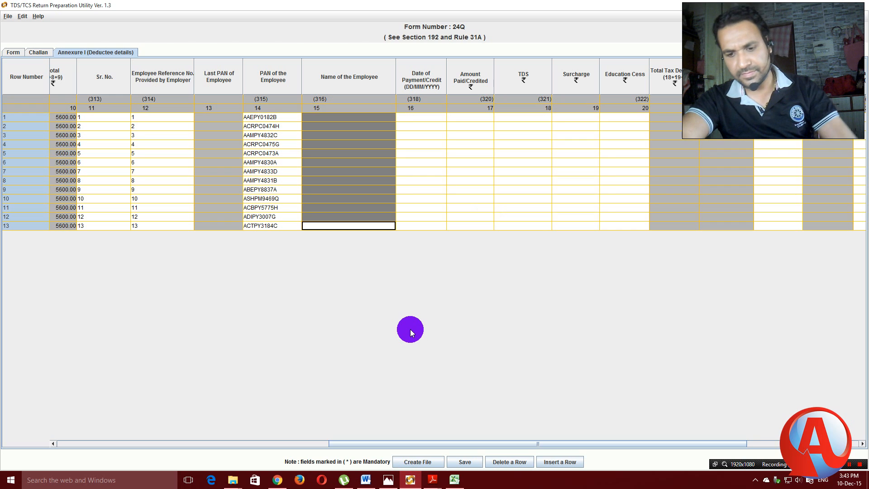
{"action": "key", "text": "ctrl+v"}
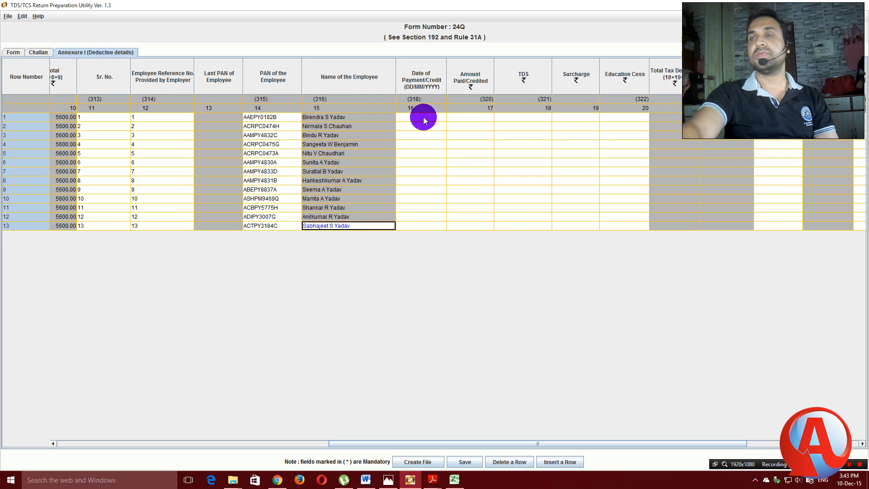
Enter 01/08/2015 as row 1's date of payment/credit, fixing the malformed entry.
{"action": "mouse_move", "coordinate": [424, 124]}
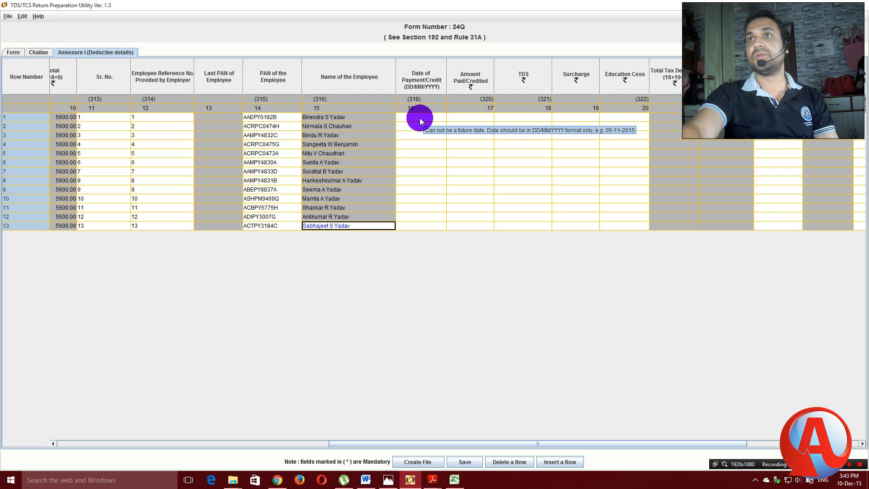
{"action": "mouse_move", "coordinate": [454, 479]}
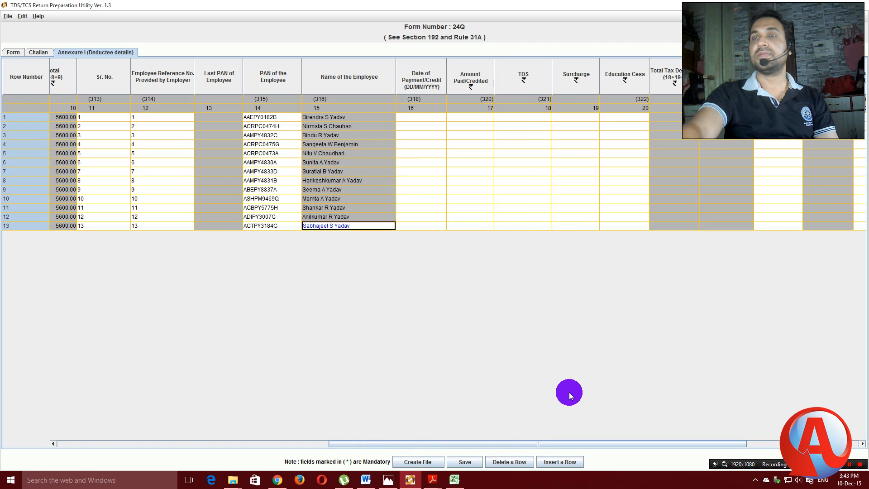
{"action": "left_click", "coordinate": [428, 117]}
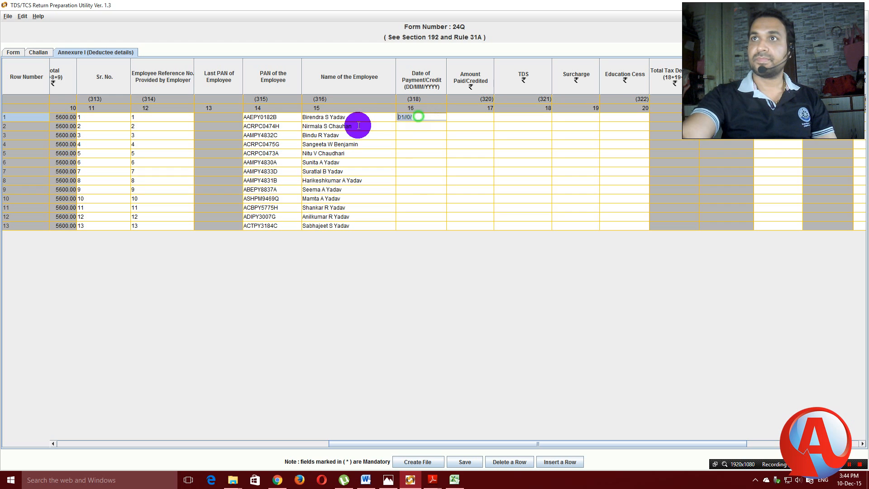
{"action": "left_click_drag", "start_coordinate": [416, 118], "coordinate": [395, 117]}
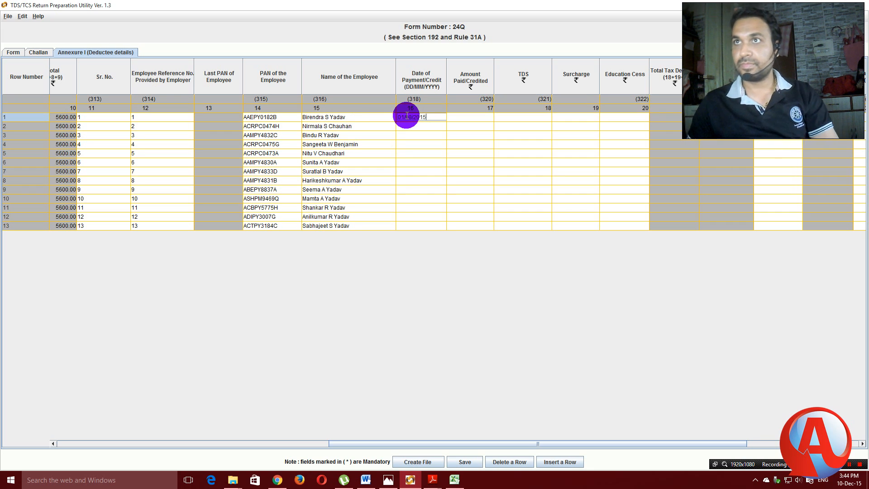
{"action": "left_click", "coordinate": [465, 153]}
{"action": "double_click", "coordinate": [430, 118]}
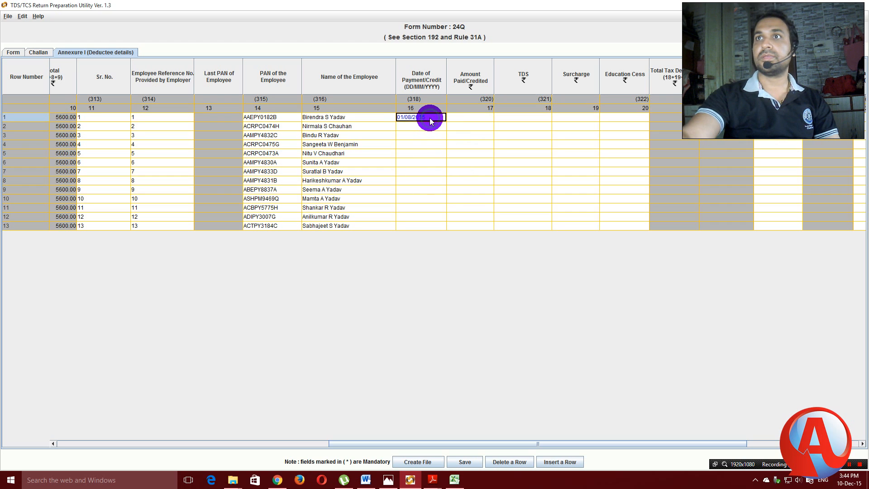
{"action": "left_click", "coordinate": [420, 127]}
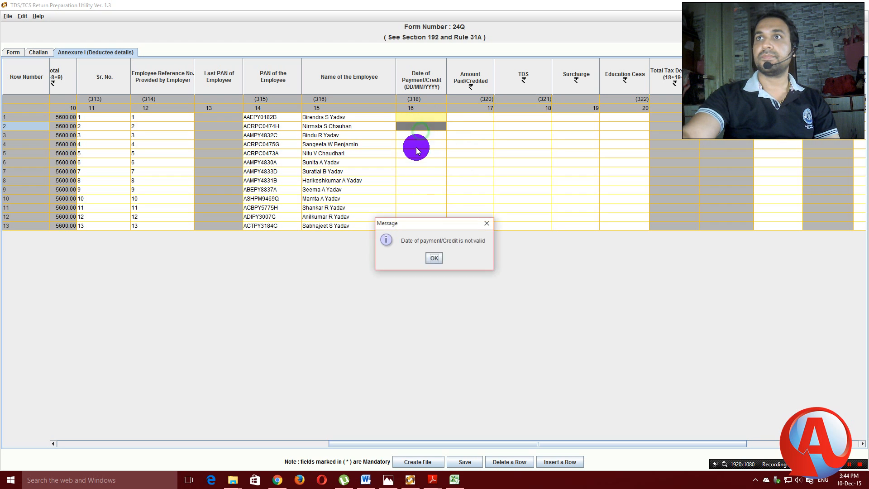
{"action": "left_click", "coordinate": [435, 257]}
{"action": "double_click", "coordinate": [412, 117]}
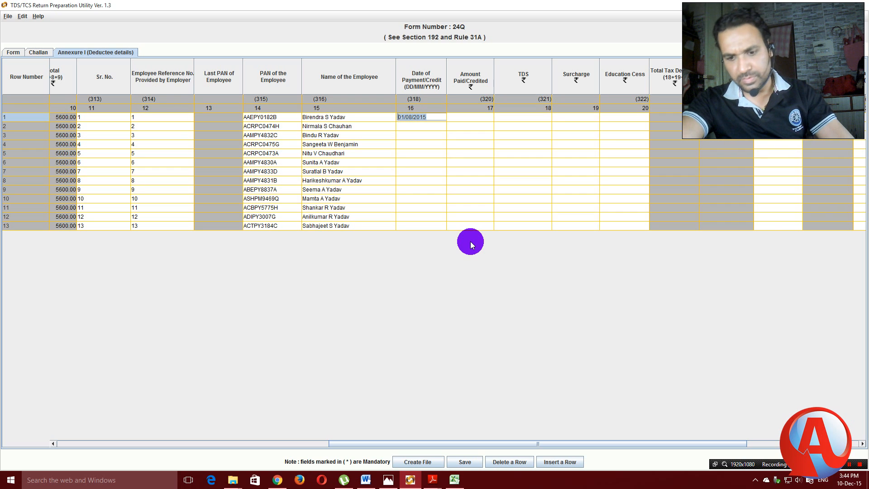
Paste 01/08/2015 into the payment/credit dates of rows 2–6.
{"action": "double_click", "coordinate": [407, 126]}
{"action": "type", "text": "01/08/2015"}
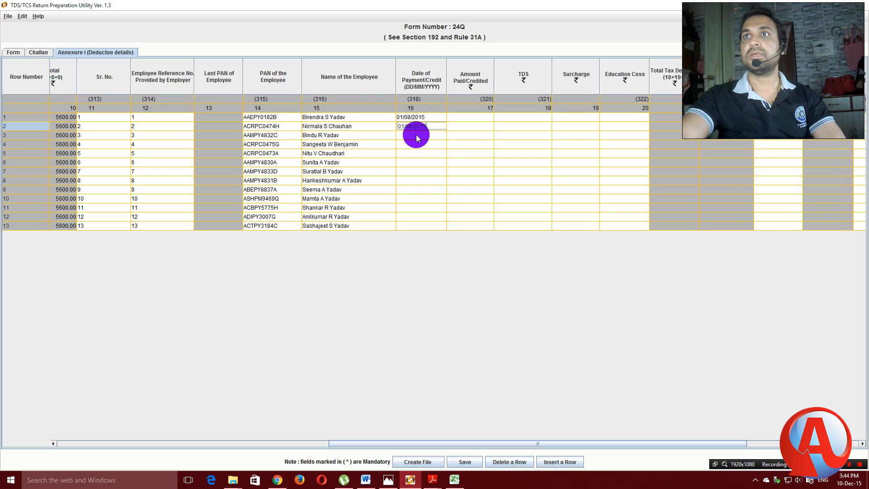
{"action": "left_click", "coordinate": [413, 135]}
{"action": "type", "text": "01/08/2015"}
{"action": "left_click", "coordinate": [413, 144]}
{"action": "type", "text": "01/08/2015"}
{"action": "left_click", "coordinate": [410, 153]}
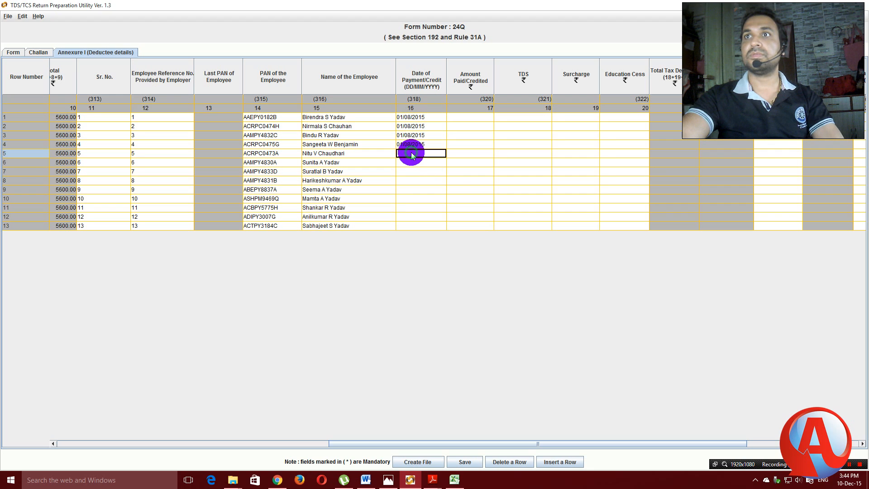
{"action": "left_click", "coordinate": [412, 160]}
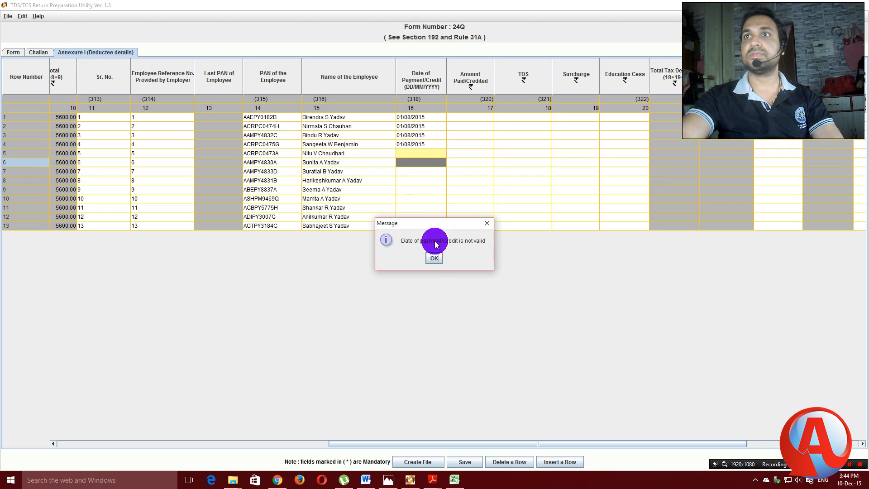
{"action": "left_click", "coordinate": [433, 257]}
{"action": "left_click", "coordinate": [417, 153]}
{"action": "type", "text": "01/08/2015"}
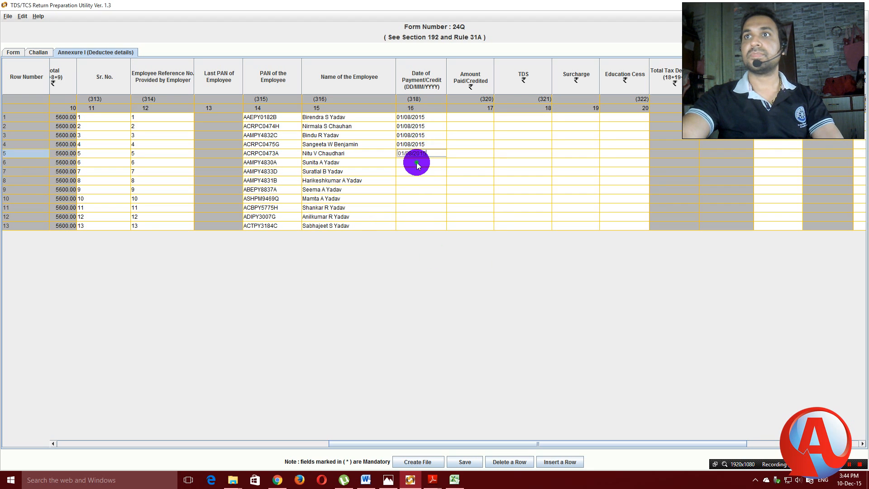
{"action": "left_click", "coordinate": [417, 162]}
{"action": "type", "text": "01/08/2015"}
Paste 01/08/2015 into the payment/credit dates of rows 7–13.
{"action": "left_click", "coordinate": [413, 171]}
{"action": "type", "text": "01/08/2015"}
{"action": "left_click", "coordinate": [414, 180]}
{"action": "type", "text": "01/08/2015"}
{"action": "left_click", "coordinate": [415, 190]}
{"action": "key", "text": "ctrl+v"}
{"action": "left_click", "coordinate": [416, 197]}
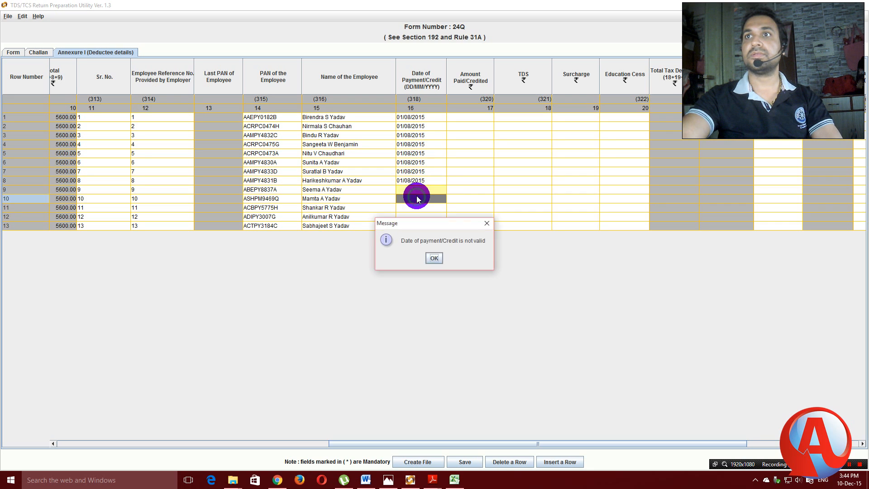
{"action": "left_click", "coordinate": [434, 257]}
{"action": "left_click", "coordinate": [410, 190]}
{"action": "type", "text": "01/08/2015"}
{"action": "left_click", "coordinate": [413, 199]}
{"action": "type", "text": "01/08/2015"}
{"action": "left_click", "coordinate": [414, 207]}
{"action": "type", "text": "01/08/2015"}
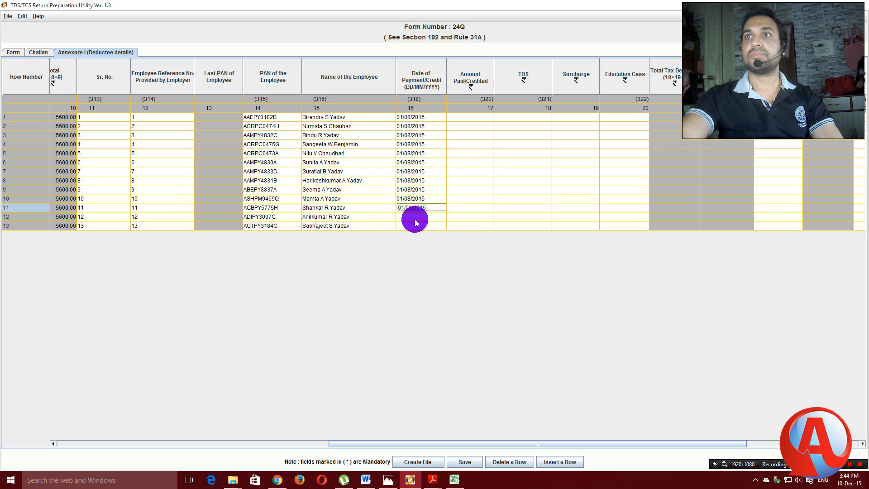
{"action": "left_click", "coordinate": [413, 217]}
{"action": "type", "text": "01/08/2015"}
{"action": "left_click", "coordinate": [413, 225]}
{"action": "type", "text": "01/08/2015"}
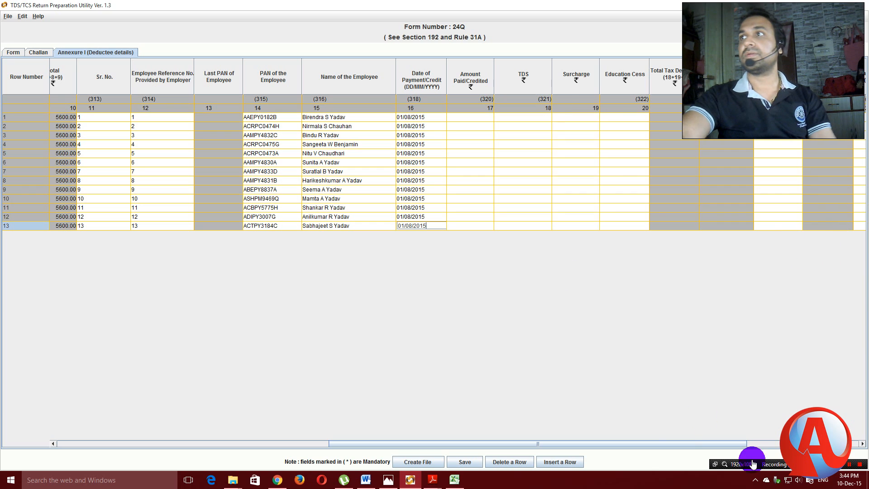
{"action": "left_click_drag", "start_coordinate": [682, 445], "coordinate": [761, 430]}
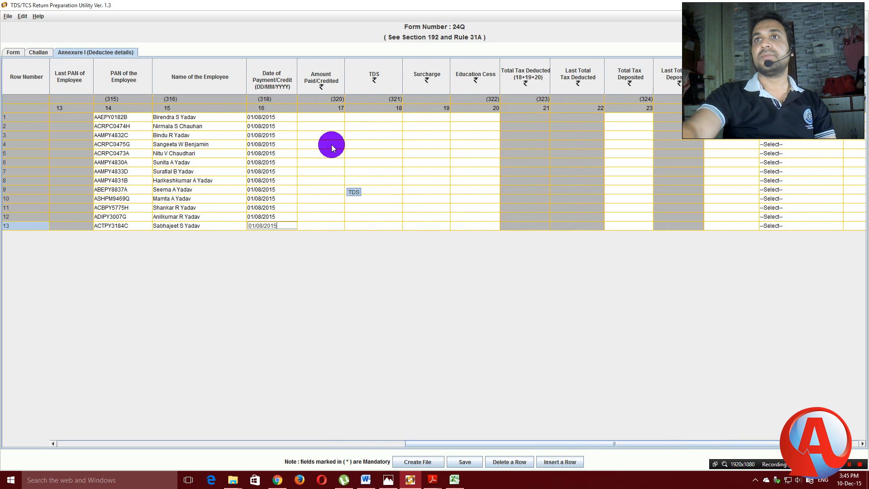
Copy the 13 Q2 amounts from Z7:Z19 in the CALCULATION CHART workbook.
{"action": "left_click", "coordinate": [454, 479]}
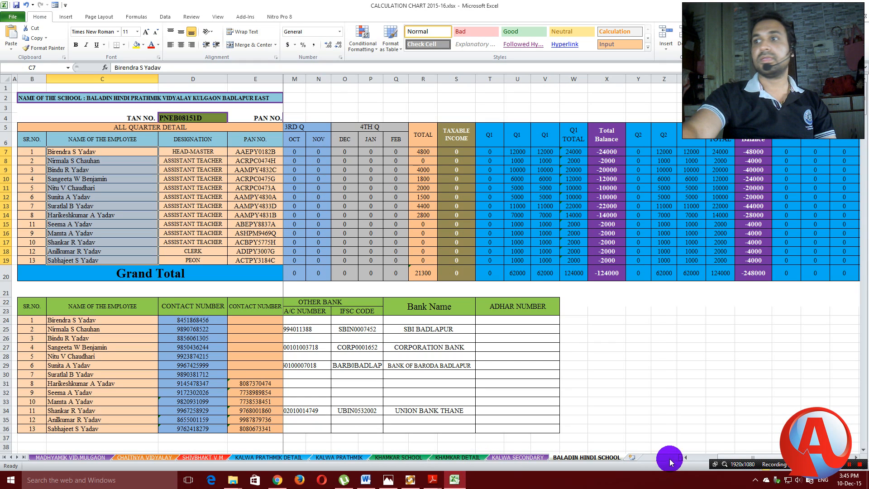
{"action": "mouse_move", "coordinate": [731, 461]}
{"action": "left_mouse_down"}
{"action": "mouse_move", "coordinate": [697, 460]}
{"action": "mouse_move", "coordinate": [741, 459]}
{"action": "left_mouse_up"}
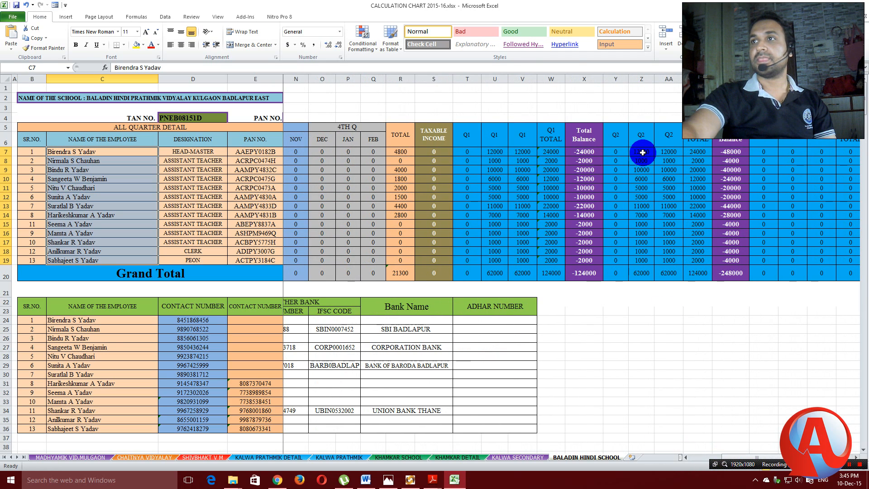
{"action": "left_click_drag", "start_coordinate": [641, 152], "coordinate": [642, 256]}
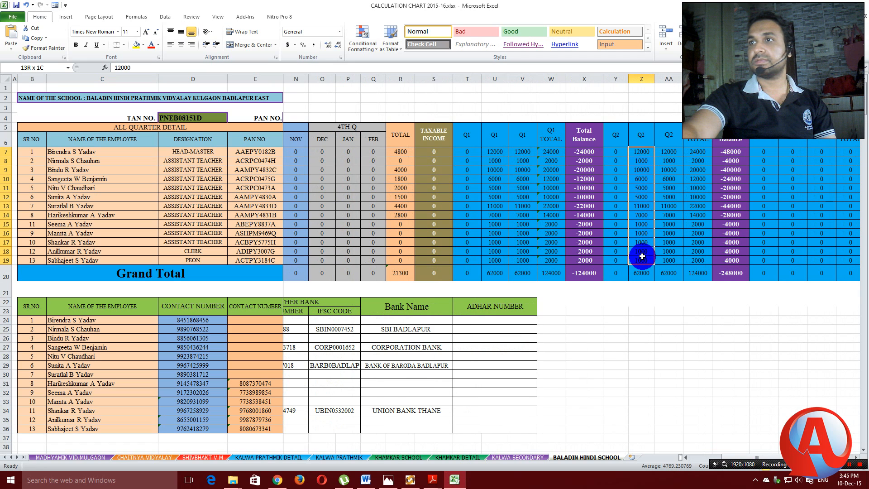
{"action": "right_click", "coordinate": [637, 214]}
{"action": "left_click", "coordinate": [655, 229]}
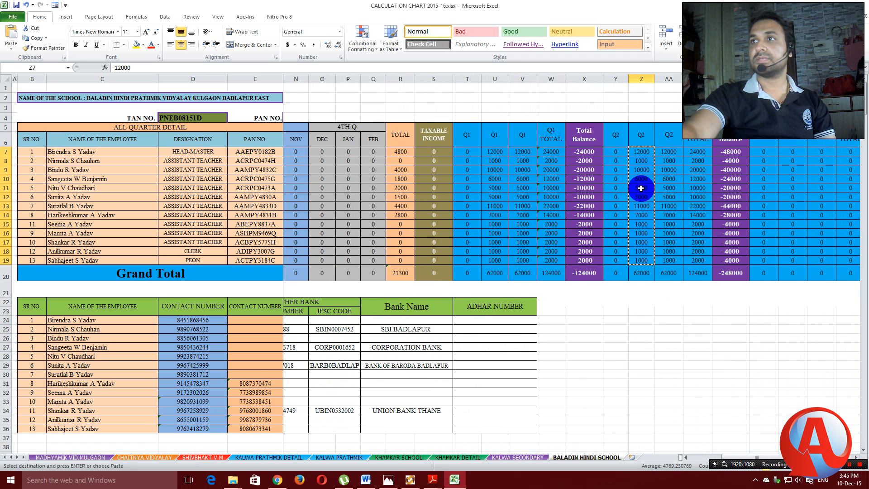
{"action": "right_click", "coordinate": [641, 186]}
{"action": "left_click", "coordinate": [656, 203]}
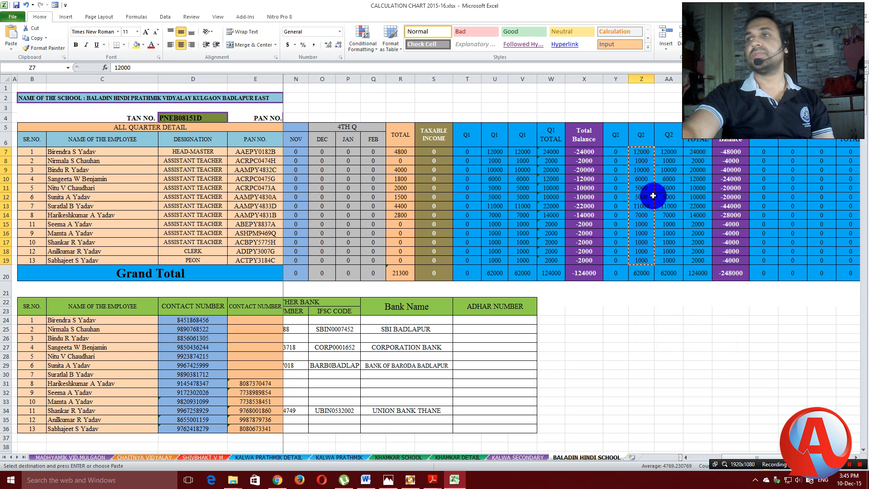
Paste the Q2 amounts into Amount Paid/Credited rows 1–13.
{"action": "left_click", "coordinate": [410, 479]}
{"action": "left_click", "coordinate": [308, 118]}
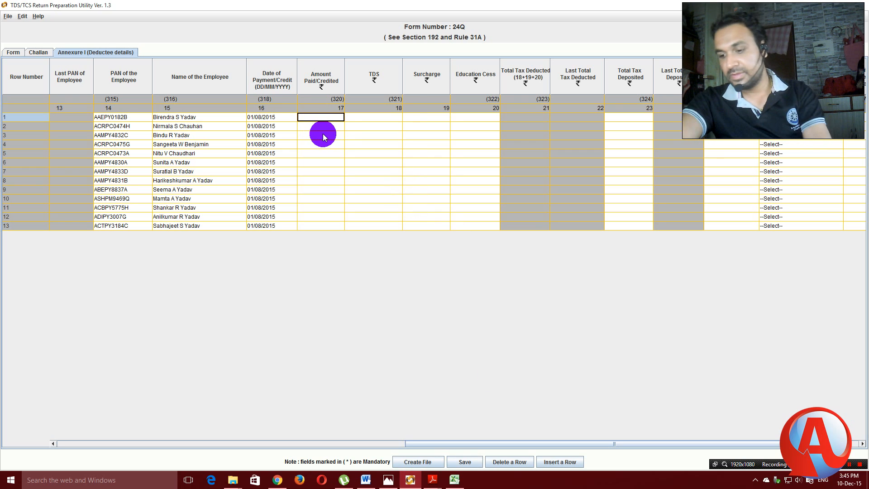
{"action": "key", "text": "shift+Down"}
{"action": "key", "text": "shift+Down"}
{"action": "key", "text": "shift+Down"}
{"action": "key", "text": "shift+Down"}
{"action": "key", "text": "shift+Down"}
{"action": "key", "text": "shift+Down"}
{"action": "key", "text": "shift+Down"}
{"action": "key", "text": "shift+Down"}
{"action": "key", "text": "shift+Down"}
{"action": "key", "text": "shift+Down"}
{"action": "key", "text": "shift+Down"}
{"action": "key", "text": "shift+Down"}
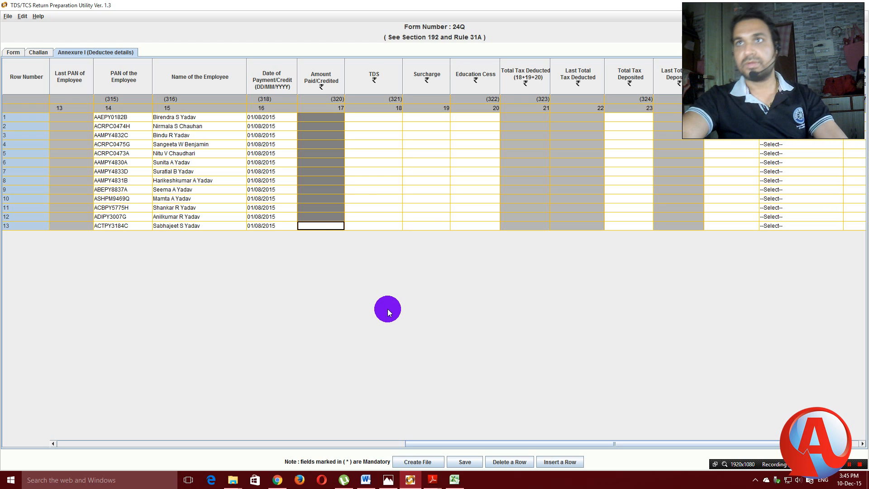
{"action": "key", "text": "ctrl+v"}
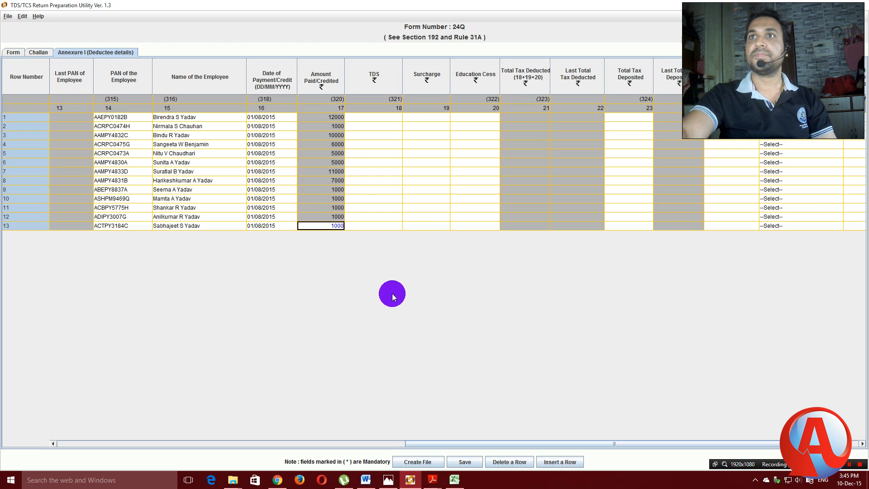
{"action": "left_click", "coordinate": [384, 117]}
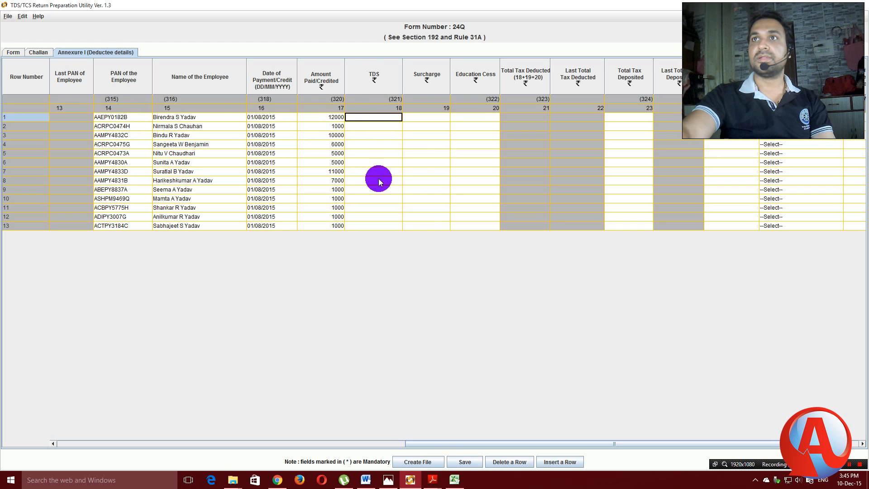
{"action": "left_click", "coordinate": [454, 479]}
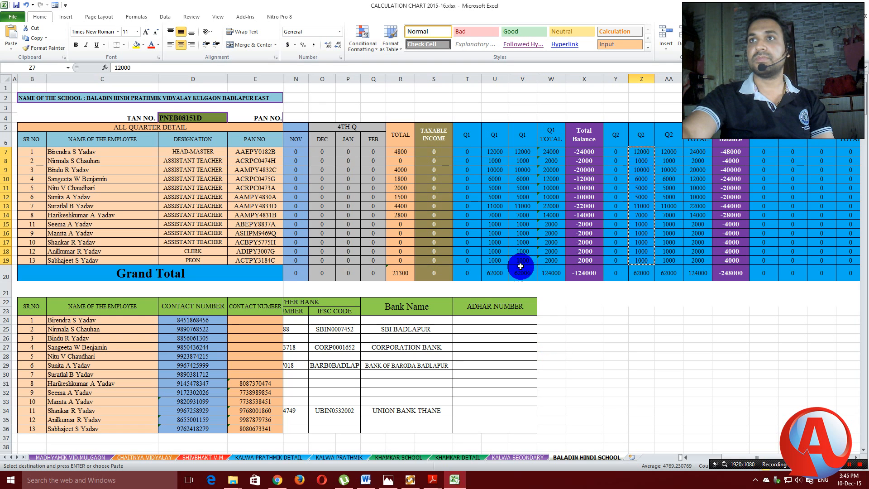
{"action": "left_click_drag", "start_coordinate": [750, 457], "coordinate": [710, 458]}
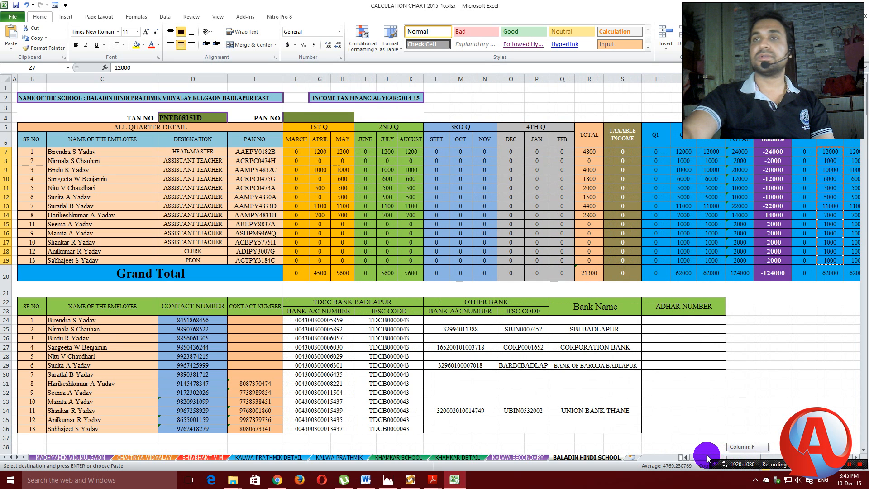
{"action": "left_click_drag", "start_coordinate": [703, 459], "coordinate": [704, 460]}
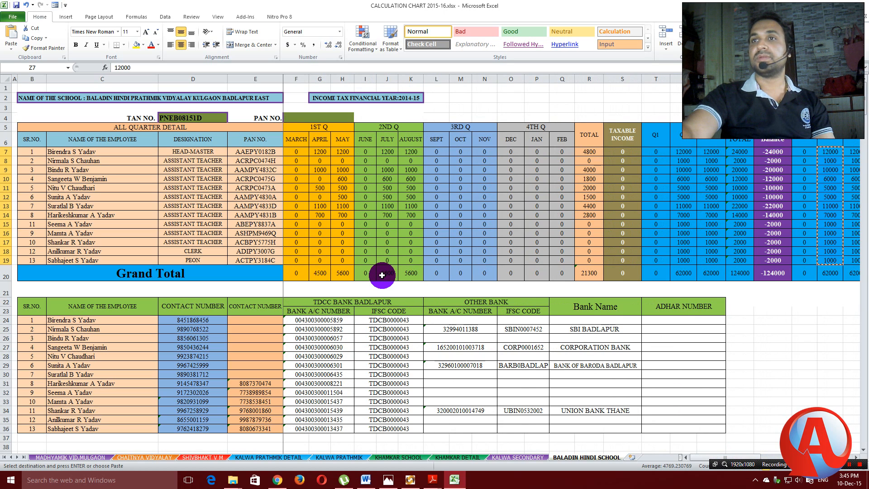
{"action": "left_click", "coordinate": [432, 479]}
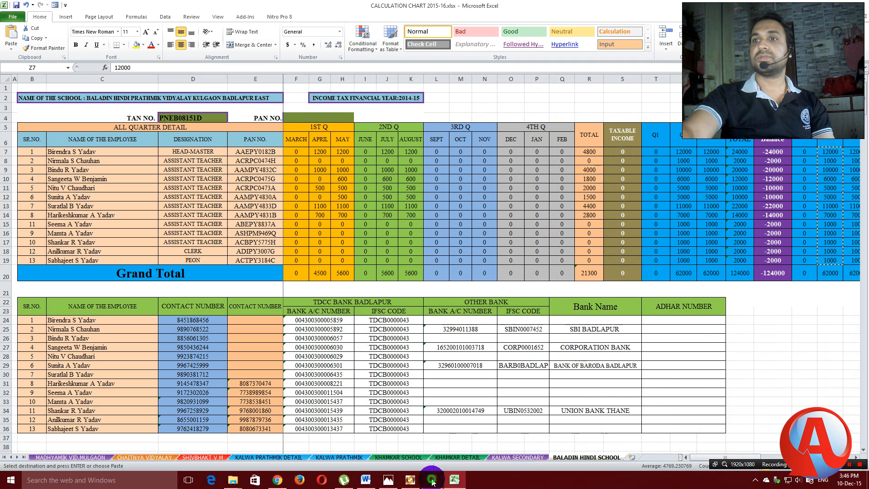
Preview both Q-2.pdf challans, then copy the July amounts J7:J19 from Excel.
{"action": "mouse_move", "coordinate": [403, 446]}
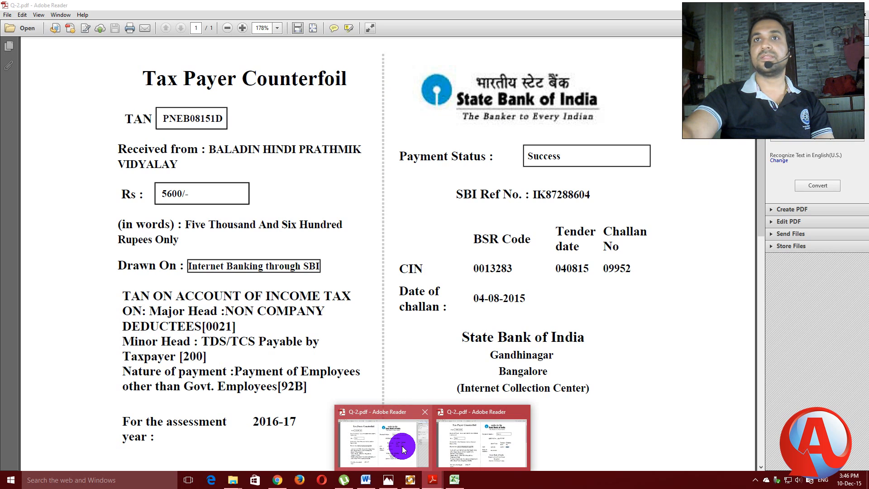
{"action": "mouse_move", "coordinate": [487, 445]}
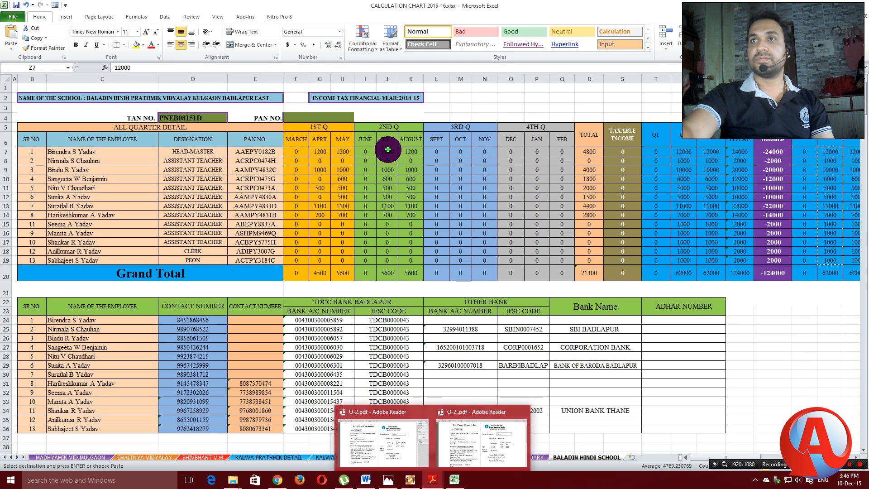
{"action": "left_click", "coordinate": [387, 149]}
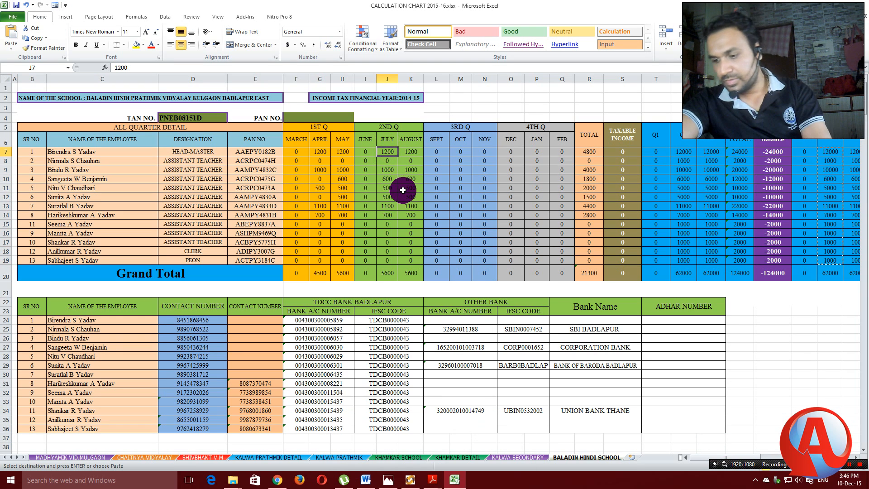
{"action": "key", "text": "shift+Down"}
{"action": "key", "text": "shift+Down"}
{"action": "key", "text": "shift+Down"}
{"action": "key", "text": "shift+Down"}
{"action": "key", "text": "shift+Down"}
{"action": "key", "text": "shift+Down"}
{"action": "key", "text": "shift+Down"}
{"action": "key", "text": "shift+Down"}
{"action": "key", "text": "shift+Down"}
{"action": "key", "text": "shift+Down"}
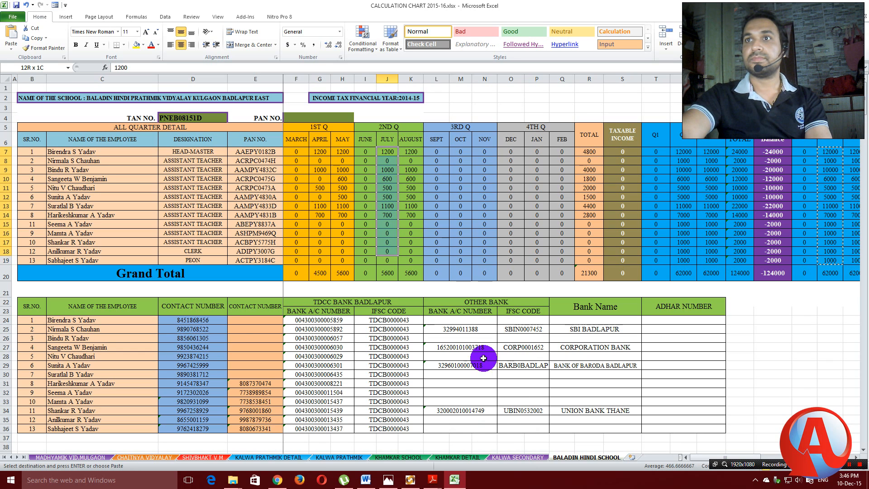
{"action": "key", "text": "shift+Down"}
{"action": "right_click", "coordinate": [389, 205]}
{"action": "left_click", "coordinate": [402, 221]}
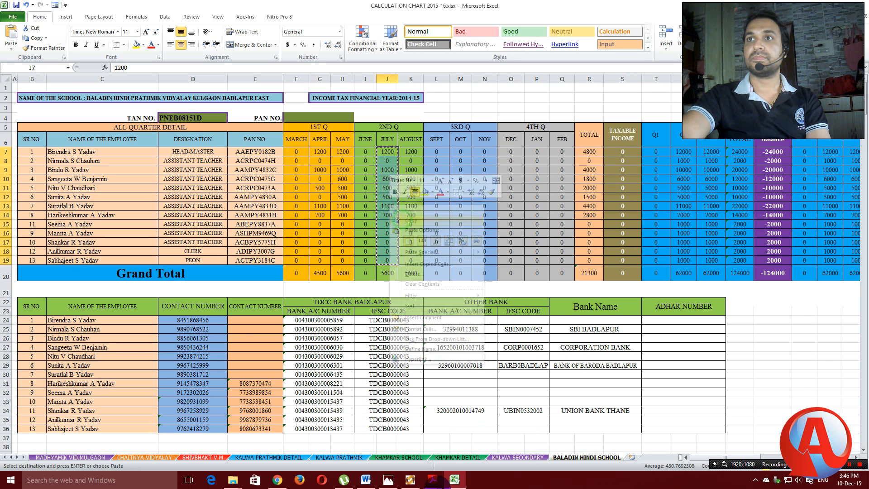
{"action": "left_click", "coordinate": [410, 479]}
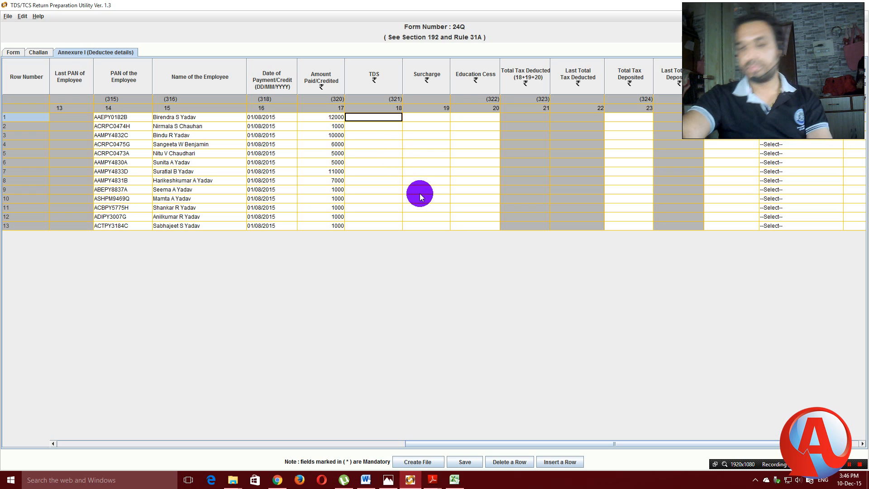
Paste the July deductions into TDS rows 1–13, totalling 5600.
{"action": "key", "text": "shift+Down"}
{"action": "key", "text": "shift+Down"}
{"action": "key", "text": "shift+Down"}
{"action": "key", "text": "shift+Down"}
{"action": "key", "text": "shift+Down"}
{"action": "key", "text": "shift+Down"}
{"action": "key", "text": "shift+Down"}
{"action": "key", "text": "shift+Down"}
{"action": "key", "text": "shift+Down"}
{"action": "key", "text": "shift+Down"}
{"action": "key", "text": "shift+Down"}
{"action": "key", "text": "shift+Down"}
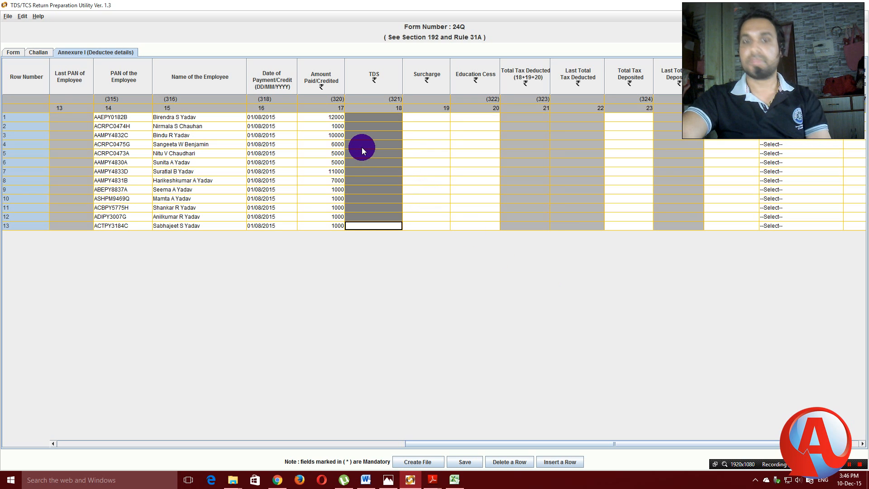
{"action": "key", "text": "ctrl+v"}
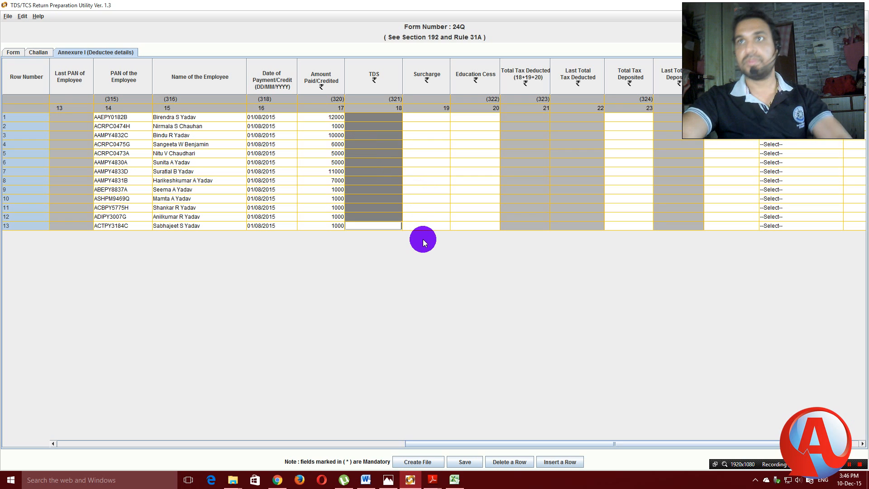
{"action": "left_click", "coordinate": [442, 296]}
{"action": "left_click", "coordinate": [427, 171]}
{"action": "left_click", "coordinate": [382, 117]}
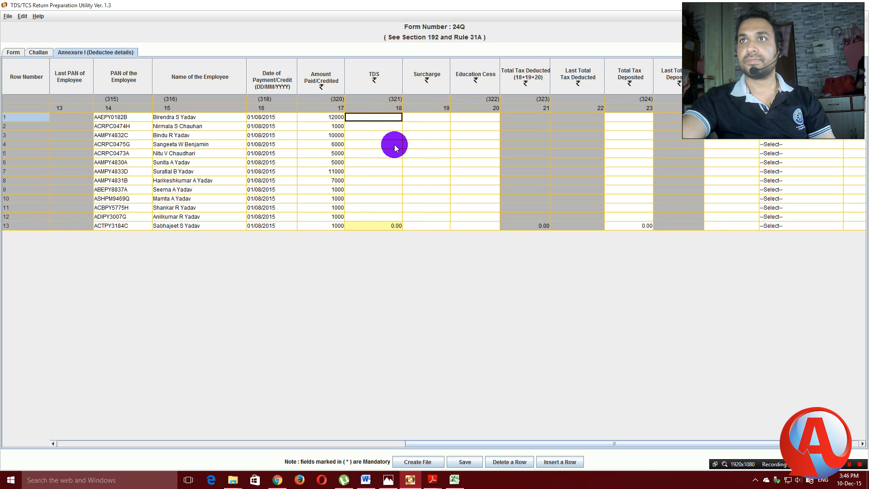
{"action": "key", "text": "shift+Down"}
{"action": "key", "text": "shift+Down"}
{"action": "key", "text": "shift+Down"}
{"action": "key", "text": "shift+Down"}
{"action": "key", "text": "shift+Down"}
{"action": "key", "text": "shift+Down"}
{"action": "key", "text": "shift+Down"}
{"action": "key", "text": "shift+Down"}
{"action": "key", "text": "shift+Down"}
{"action": "key", "text": "shift+Down"}
{"action": "key", "text": "shift+Down"}
{"action": "key", "text": "shift+Down"}
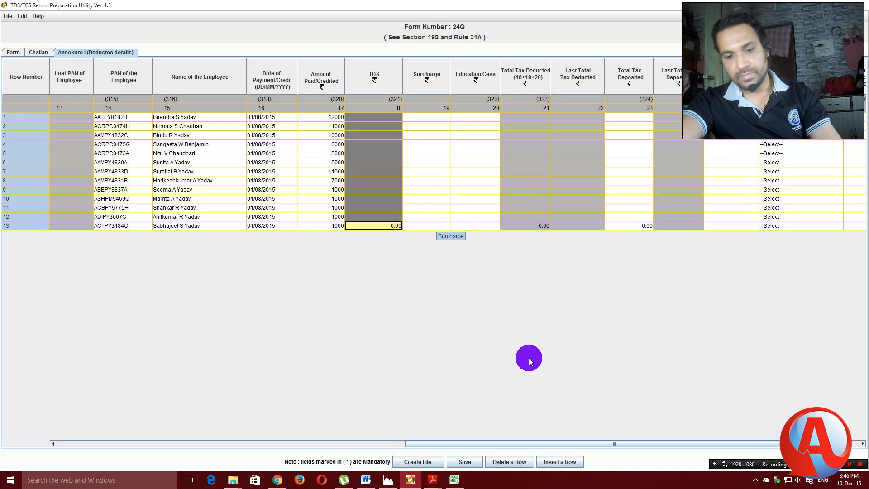
{"action": "key", "text": "ctrl+v"}
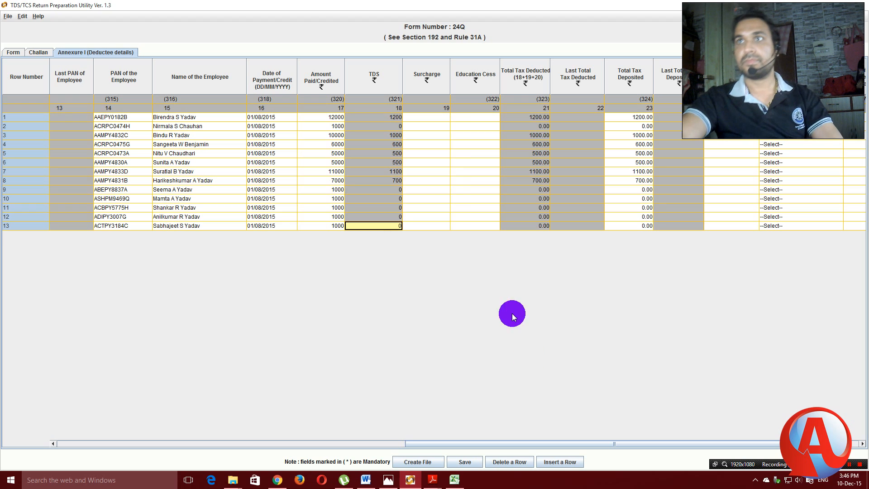
{"action": "left_click", "coordinate": [434, 118]}
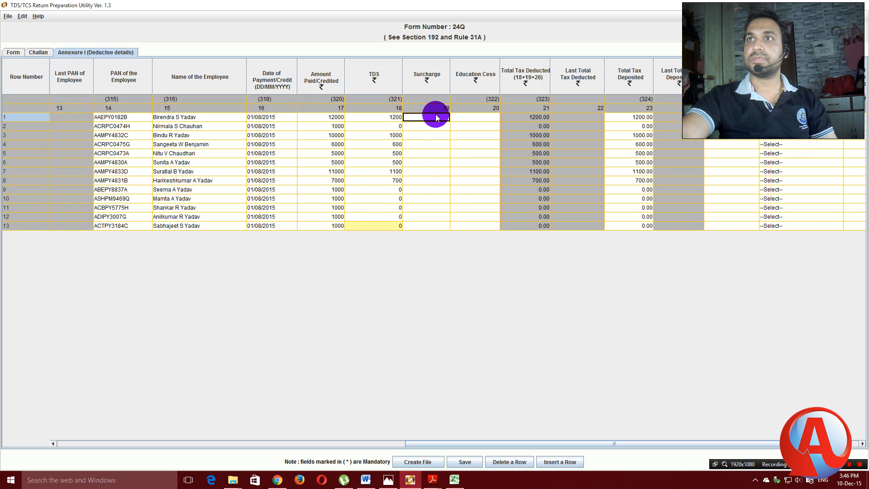
Enter 0 as Surcharge for all 13 rows and 0 down the Education Cess column.
{"action": "type", "text": "0"}
{"action": "left_click", "coordinate": [438, 125]}
{"action": "left_click", "coordinate": [437, 117]}
{"action": "left_click", "coordinate": [442, 126]}
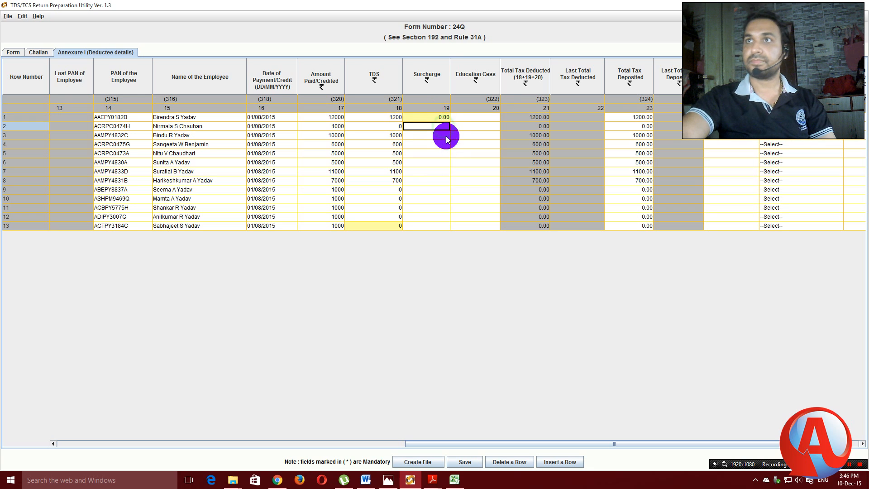
{"action": "type", "text": "0"}
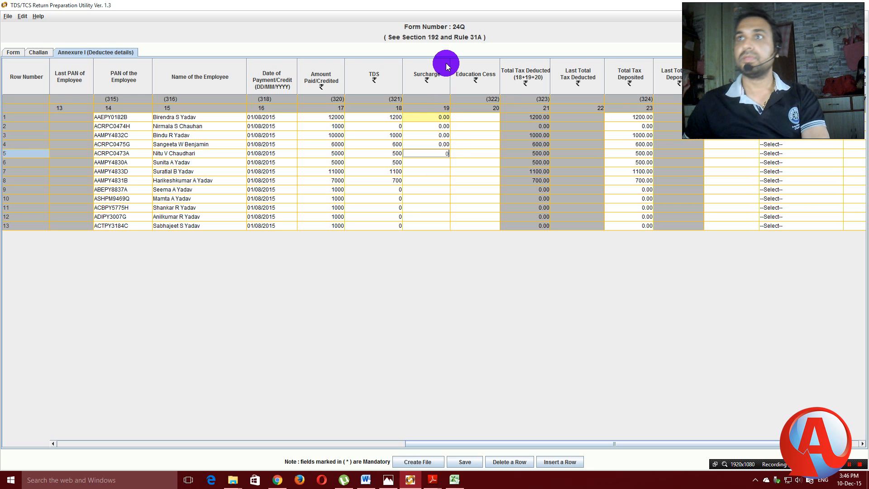
{"action": "type", "text": " 0 0 0 0 0 0 0 0 0 0 0"}
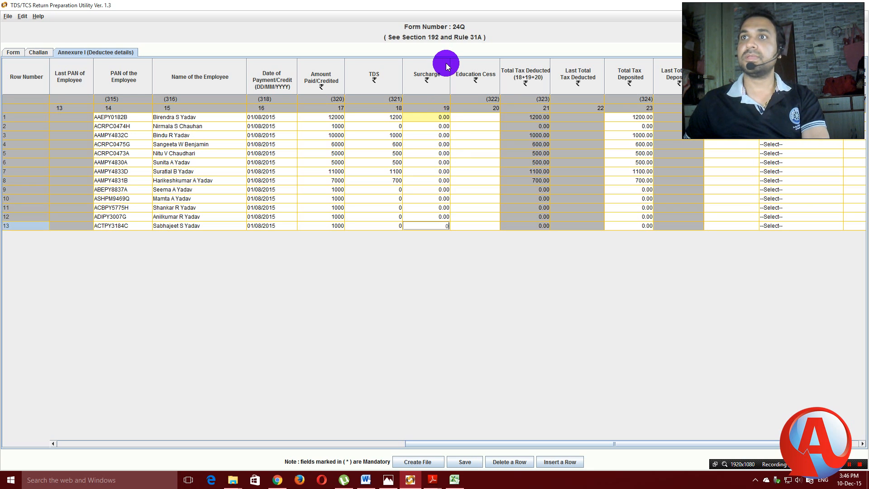
{"action": "left_click", "coordinate": [479, 117]}
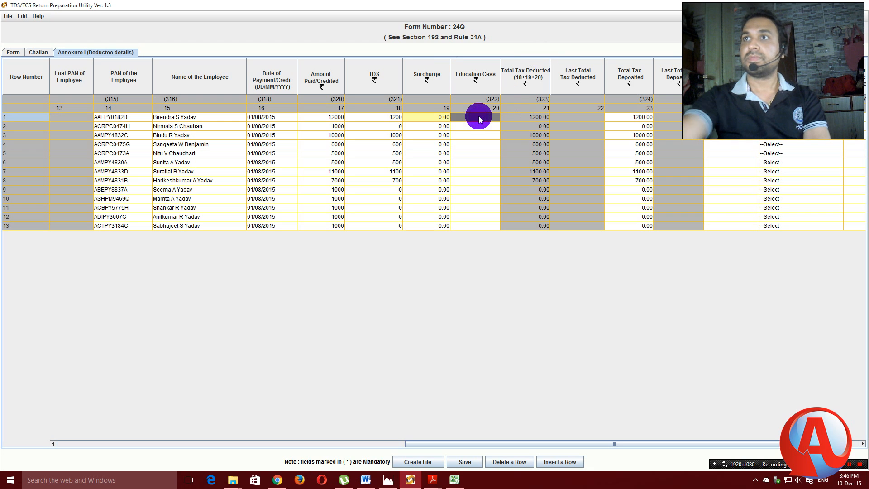
{"action": "type", "text": "0"}
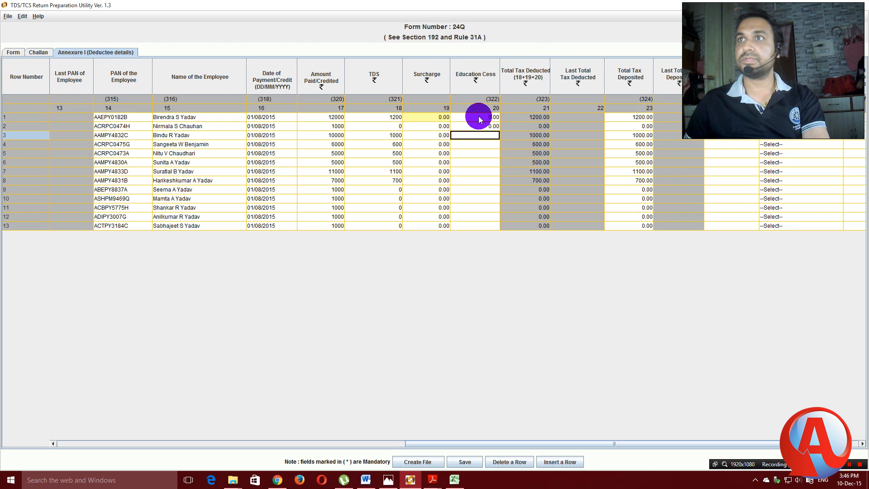
{"action": "type", "text": " 0 0 0 0 0 0 0 0 0 0 0 0"}
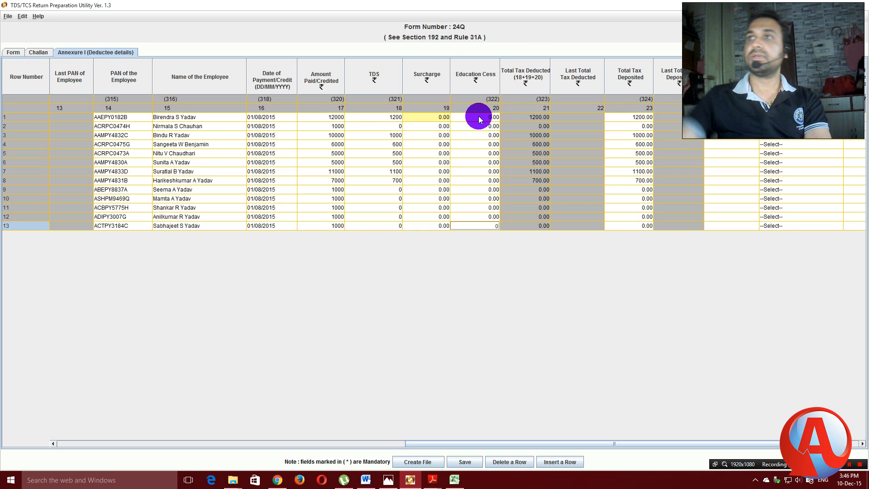
Retype row 2's payment date as 01/08/2015 and begin row 1's date of deduction.
{"action": "left_click_drag", "start_coordinate": [650, 445], "coordinate": [730, 435]}
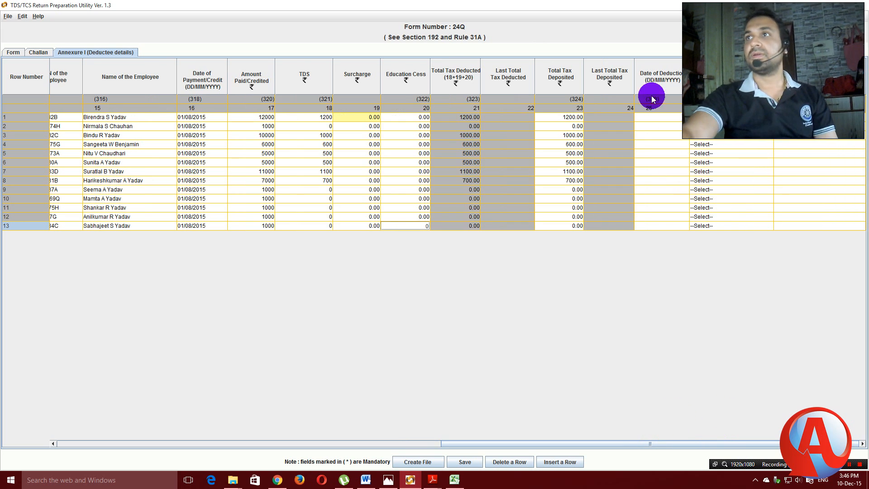
{"action": "double_click", "coordinate": [208, 117]}
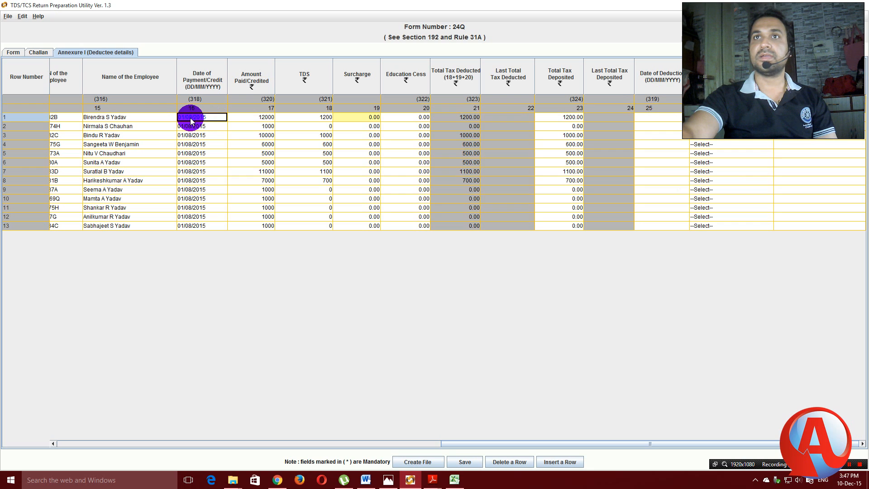
{"action": "double_click", "coordinate": [207, 126]}
{"action": "key", "text": "BackSpace"}
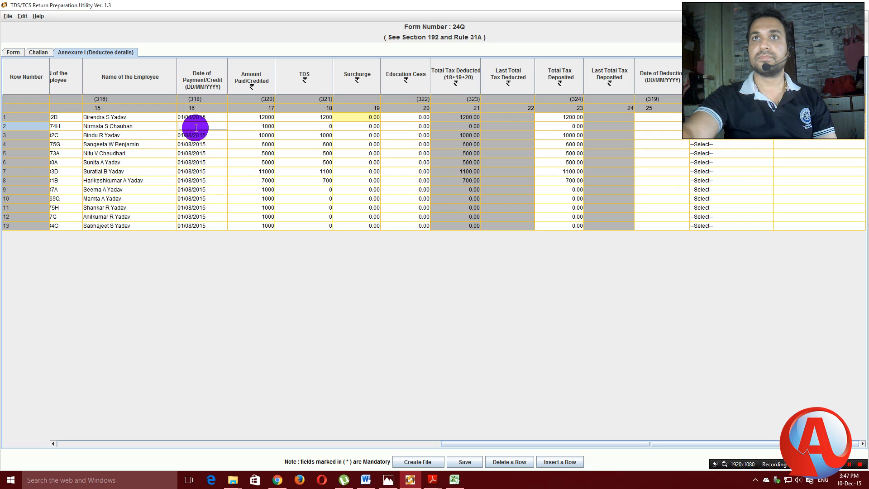
{"action": "type", "text": "01/08/"}
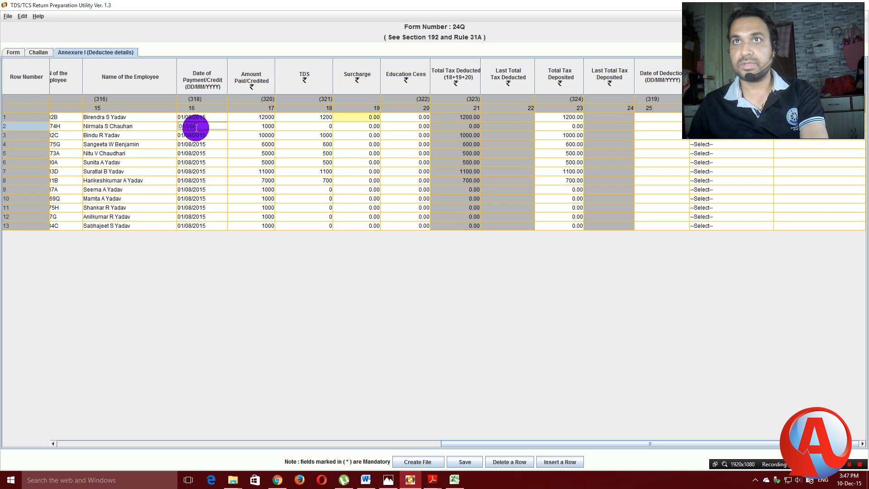
{"action": "type", "text": "2015"}
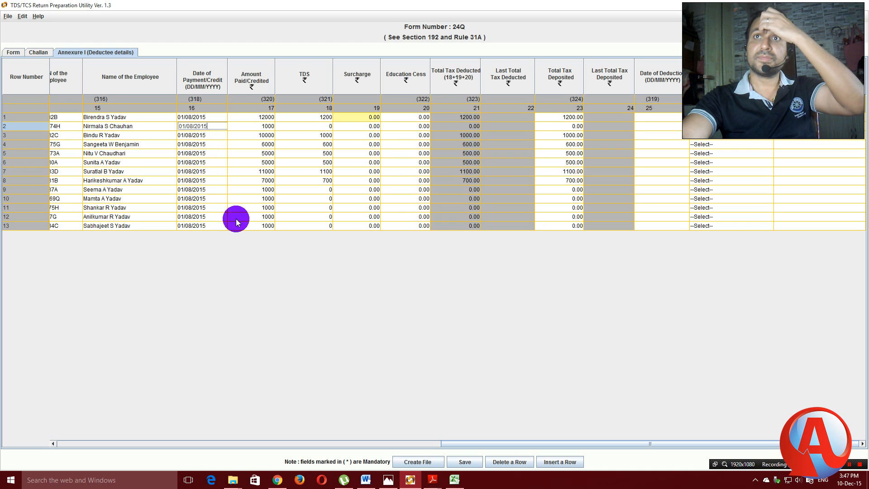
{"action": "left_click", "coordinate": [250, 197]}
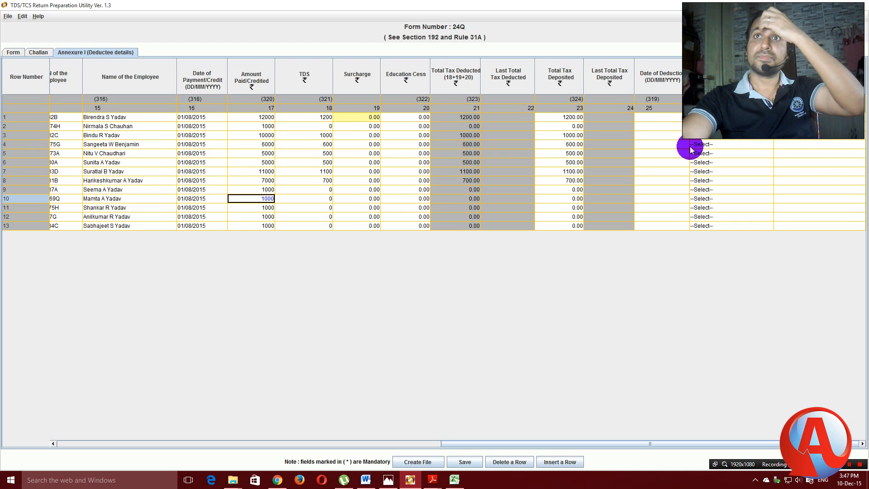
{"action": "left_click", "coordinate": [655, 116]}
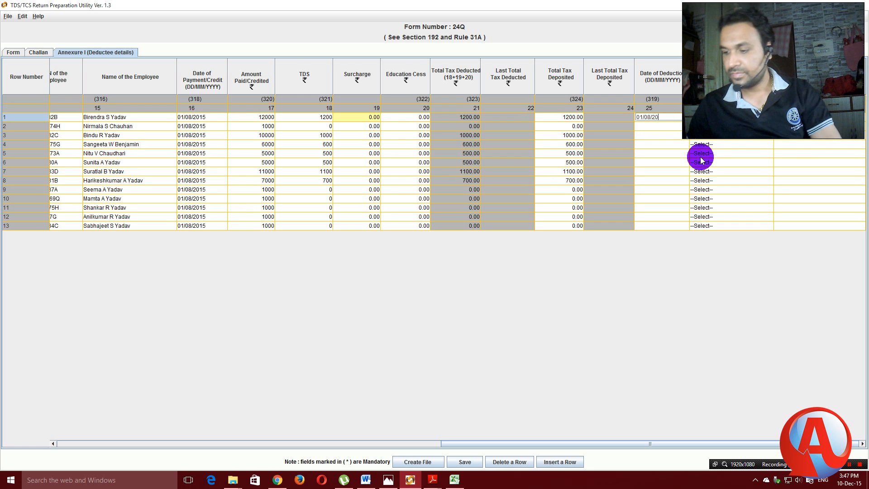
Finish 01/08/2015 in row 1 and paste it into the Date of Deduction of rows 2–13.
{"action": "type", "text": "5"}
{"action": "key", "text": "shift+Left"}
{"action": "key", "text": "shift+Left"}
{"action": "key", "text": "shift+Left"}
{"action": "key", "text": "shift+Left"}
{"action": "key", "text": "shift+Left"}
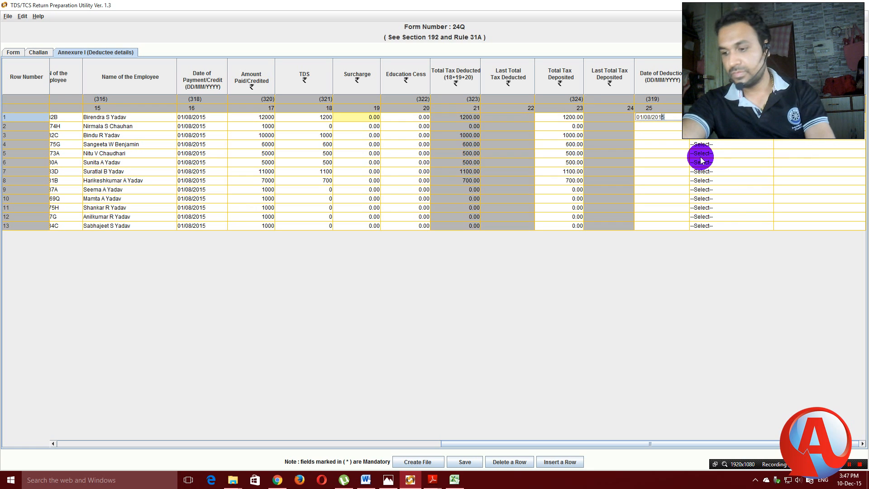
{"action": "key", "text": "shift+Left"}
{"action": "key", "text": "shift+Left"}
{"action": "key", "text": "shift+Left"}
{"action": "key", "text": "shift+Left"}
{"action": "key", "text": "shift+Left"}
{"action": "key", "text": "ctrl+c"}
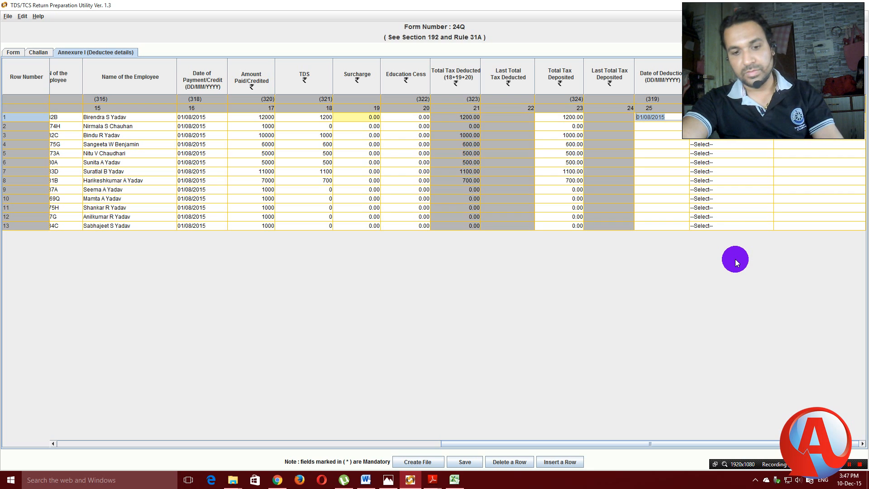
{"action": "left_click", "coordinate": [643, 126]}
{"action": "key", "text": "ctrl+v"}
{"action": "left_click", "coordinate": [651, 136]}
{"action": "key", "text": "ctrl+v"}
{"action": "left_click", "coordinate": [652, 144]}
{"action": "key", "text": "ctrl+v"}
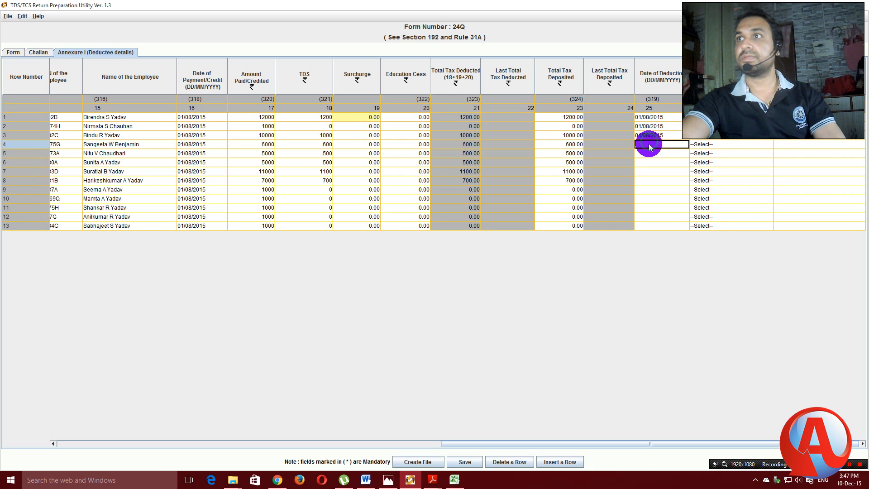
{"action": "left_click", "coordinate": [651, 153]}
{"action": "key", "text": "ctrl+v"}
{"action": "left_click", "coordinate": [650, 162]}
{"action": "key", "text": "ctrl+v"}
{"action": "left_click", "coordinate": [650, 171]}
{"action": "key", "text": "ctrl+v"}
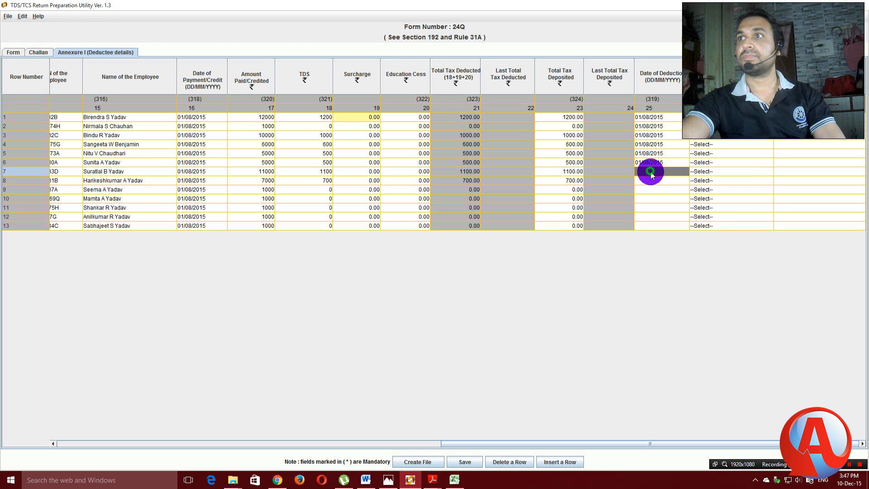
{"action": "left_click", "coordinate": [651, 180]}
{"action": "key", "text": "ctrl+v"}
{"action": "left_click", "coordinate": [651, 189]}
{"action": "key", "text": "ctrl+v"}
{"action": "left_click", "coordinate": [652, 198]}
{"action": "key", "text": "ctrl+v"}
{"action": "left_click", "coordinate": [653, 208]}
{"action": "key", "text": "ctrl+v"}
{"action": "left_click", "coordinate": [652, 216]}
{"action": "key", "text": "ctrl+v"}
{"action": "left_click", "coordinate": [652, 225]}
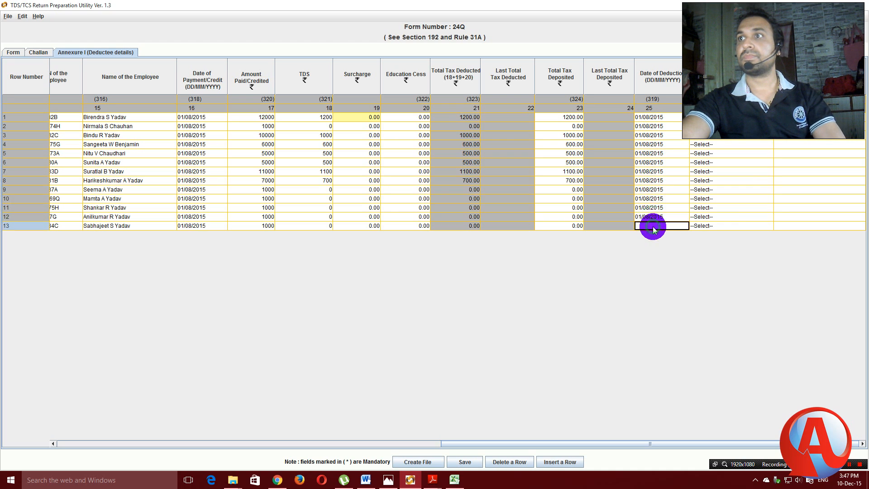
{"action": "key", "text": "ctrl+v"}
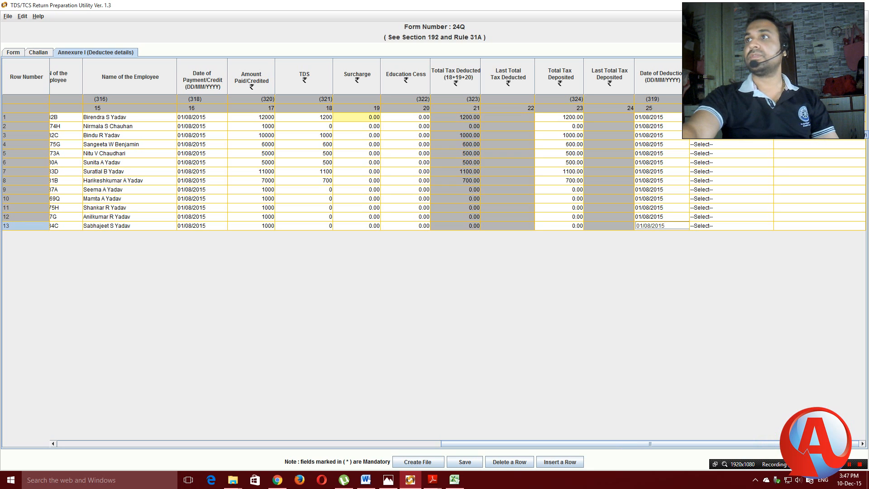
Commit the last deduction date and check a deductee's A/B/C choices without changing them.
{"action": "key", "text": "Return"}
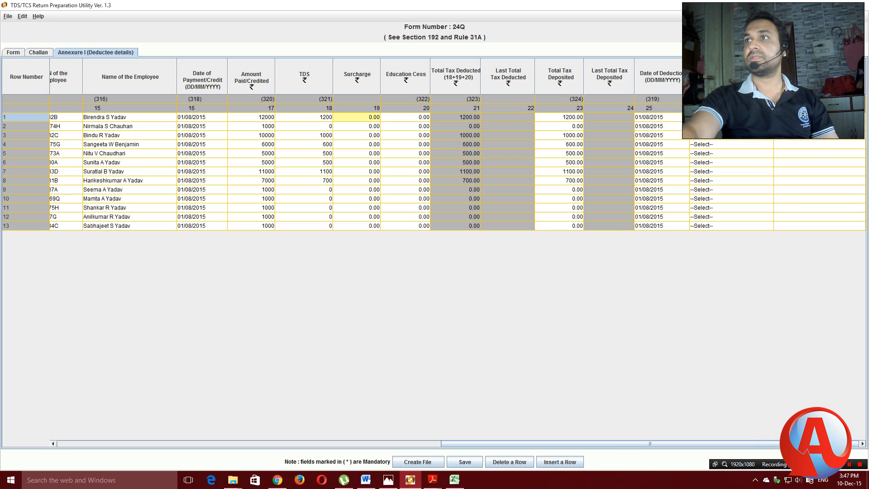
{"action": "key", "text": "Return"}
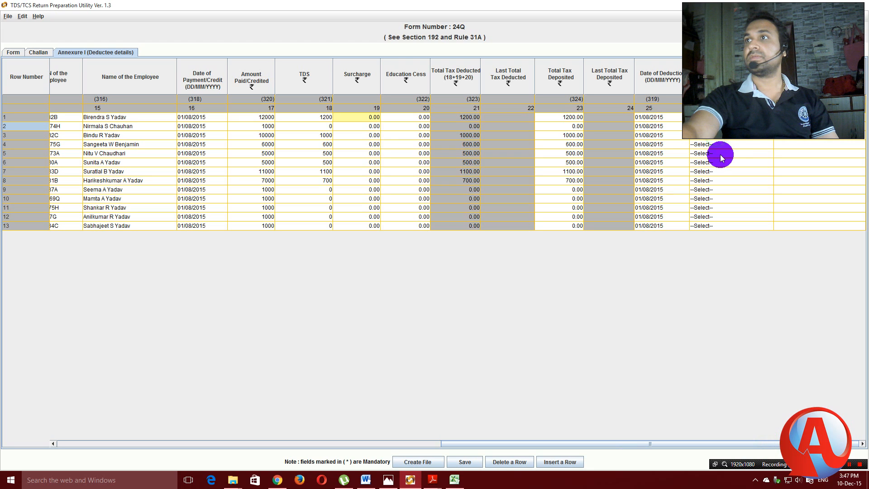
{"action": "left_click", "coordinate": [765, 137]}
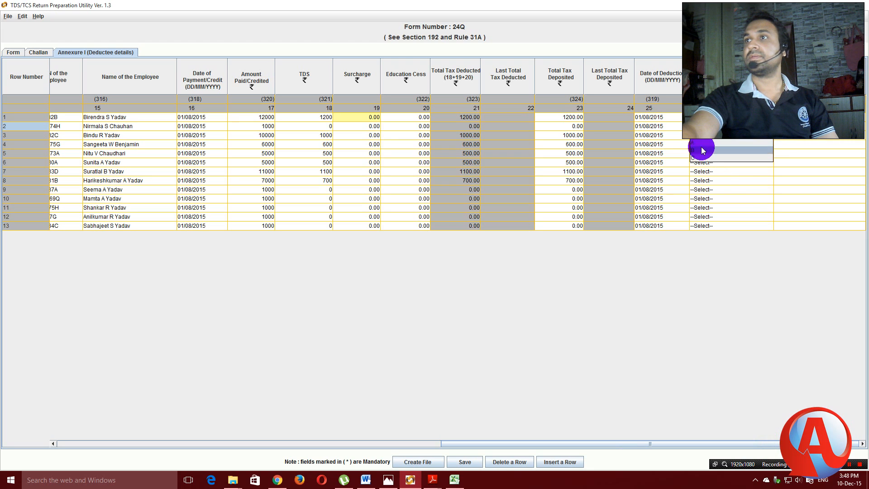
{"action": "left_click", "coordinate": [810, 190]}
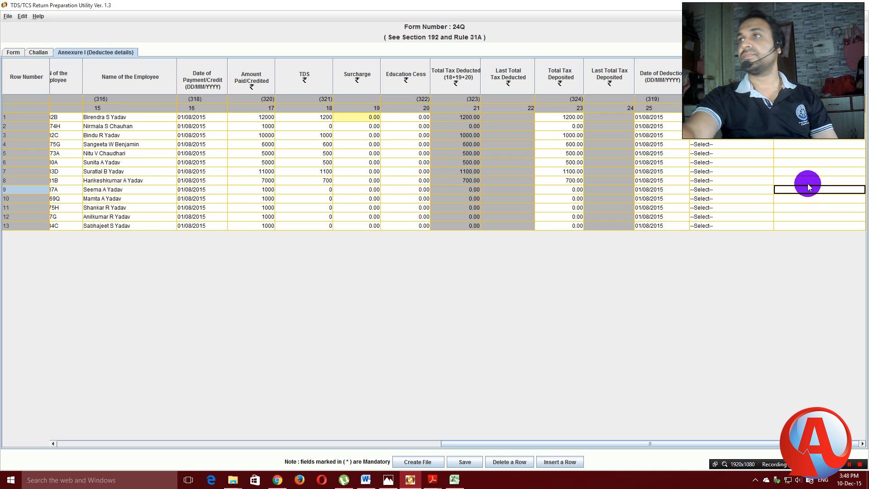
{"action": "mouse_move", "coordinate": [807, 183]}
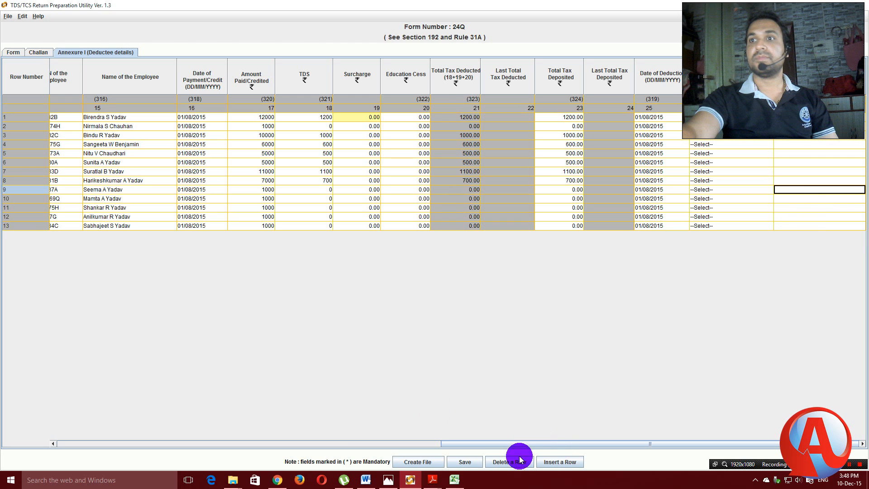
View the first challan counterfoil PDF to check its details.
{"action": "left_click", "coordinate": [435, 481]}
{"action": "left_click", "coordinate": [385, 434]}
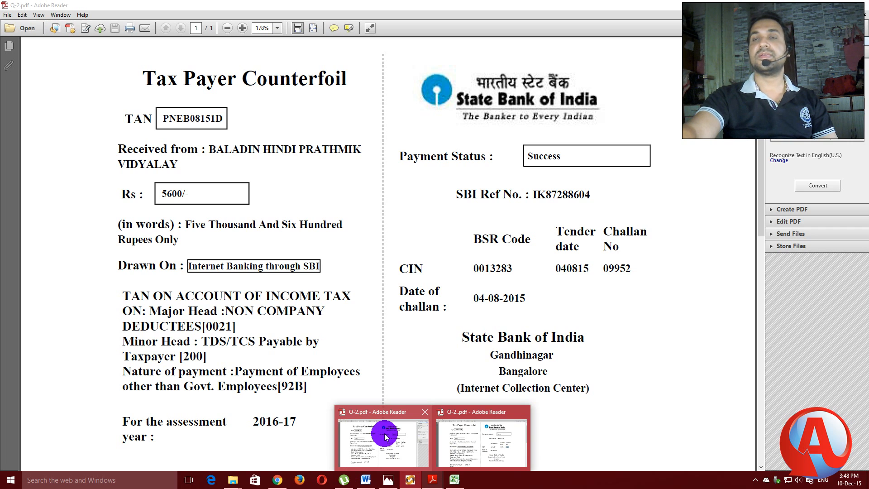
{"action": "mouse_move", "coordinate": [479, 430]}
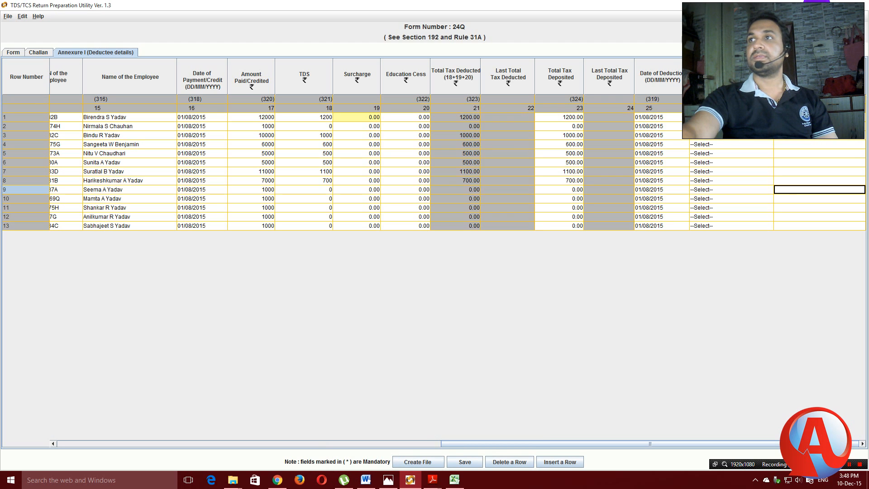
{"action": "left_click", "coordinate": [560, 462]}
{"action": "left_click", "coordinate": [467, 223]}
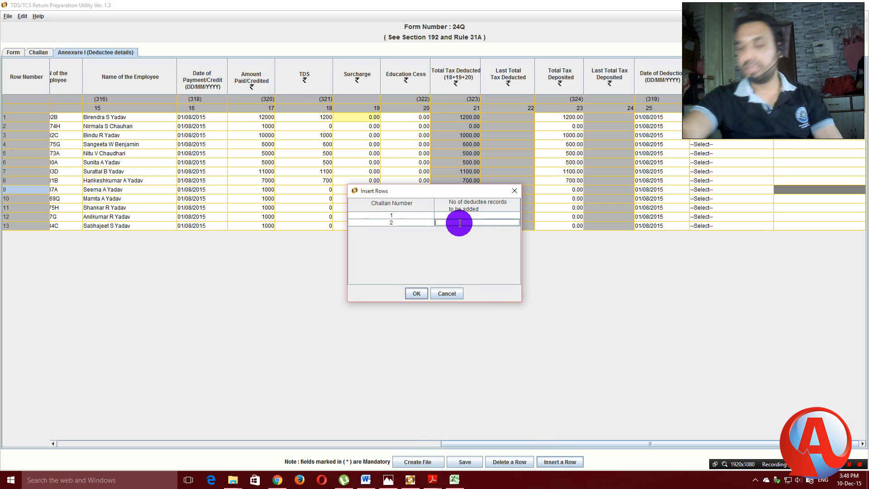
{"action": "left_click", "coordinate": [416, 293]}
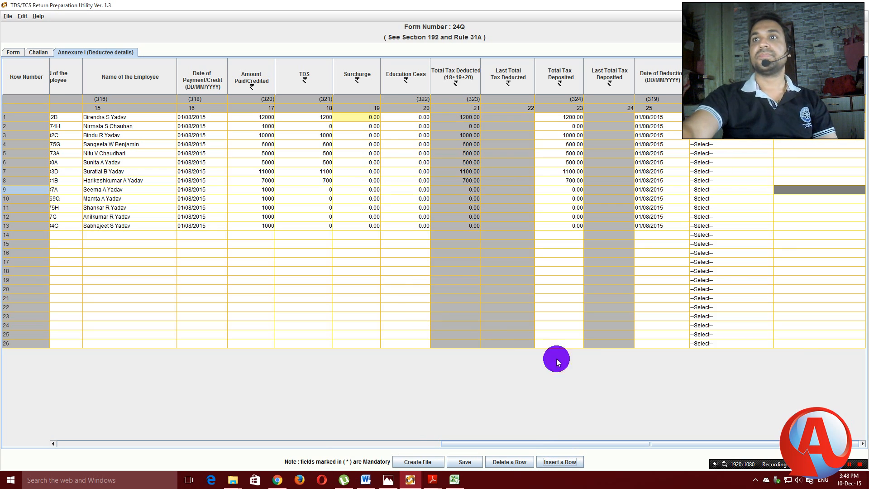
{"action": "left_click_drag", "start_coordinate": [630, 440], "coordinate": [236, 447]}
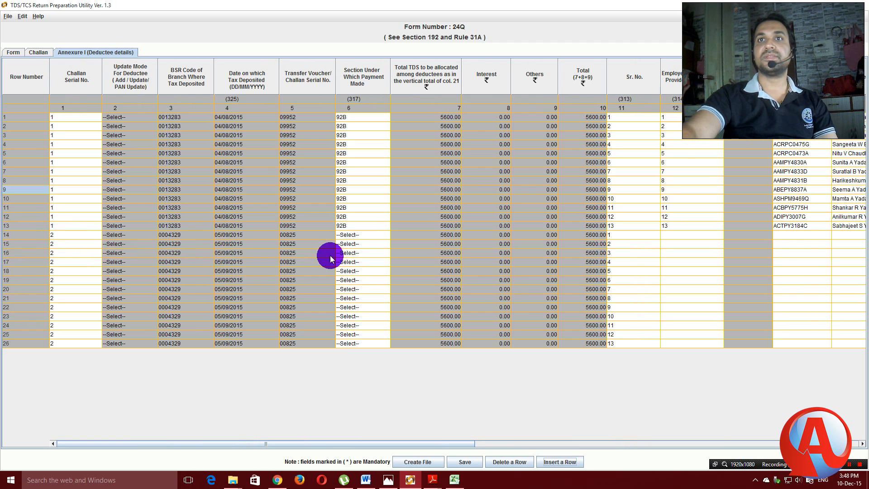
Set the payment section to 92B for deductee rows 14 through 20.
{"action": "left_click", "coordinate": [388, 234]}
{"action": "left_click", "coordinate": [342, 255]}
{"action": "left_click", "coordinate": [362, 245]}
{"action": "left_click", "coordinate": [383, 245]}
{"action": "left_click", "coordinate": [349, 271]}
{"action": "left_click", "coordinate": [380, 252]}
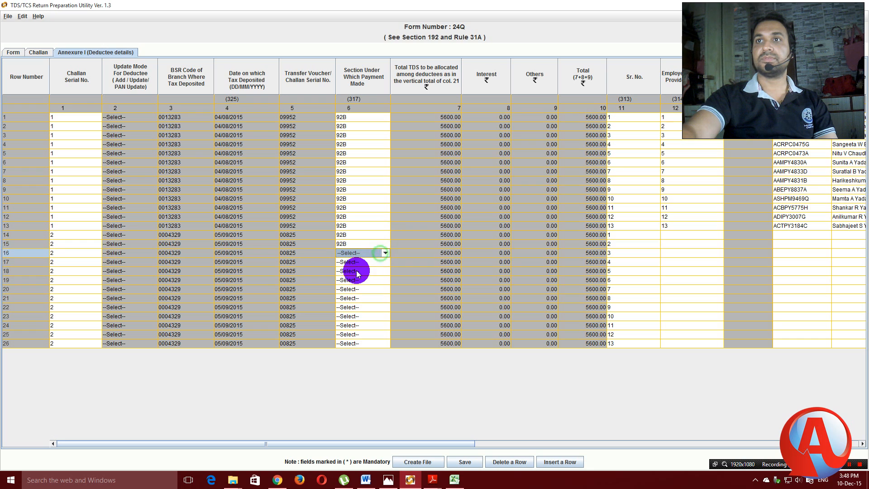
{"action": "left_click", "coordinate": [382, 254]}
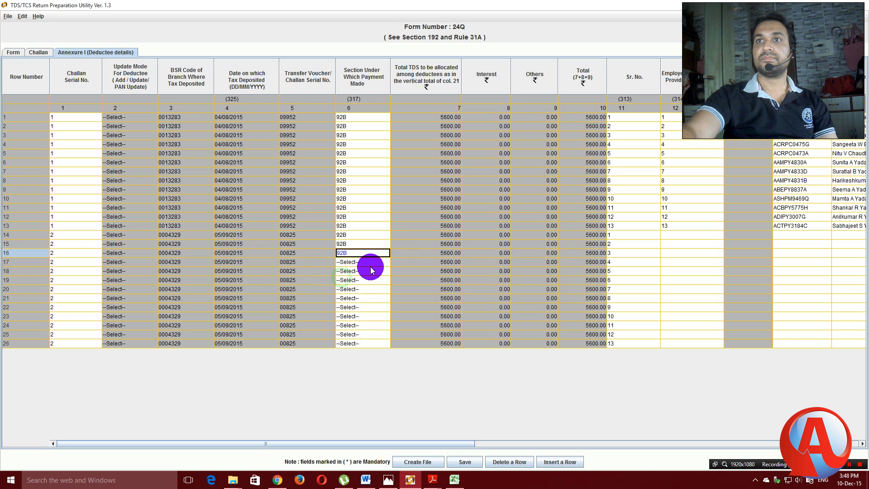
{"action": "left_click", "coordinate": [360, 280]}
{"action": "left_click", "coordinate": [383, 262]}
{"action": "left_click", "coordinate": [351, 285]}
{"action": "left_click", "coordinate": [382, 272]}
{"action": "left_click", "coordinate": [346, 295]}
{"action": "left_click", "coordinate": [383, 280]}
{"action": "left_click", "coordinate": [347, 304]}
{"action": "left_click", "coordinate": [383, 289]}
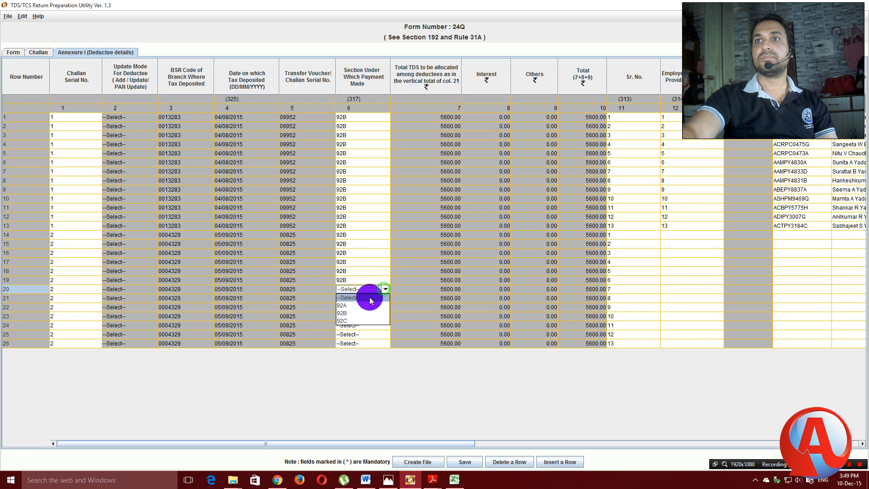
{"action": "left_click", "coordinate": [345, 312]}
Set section 92B for rows 21 through 26, then scroll the table right.
{"action": "left_click", "coordinate": [384, 298]}
{"action": "left_click", "coordinate": [385, 298]}
{"action": "left_click", "coordinate": [383, 298]}
{"action": "left_click", "coordinate": [341, 322]}
{"action": "left_click", "coordinate": [382, 309]}
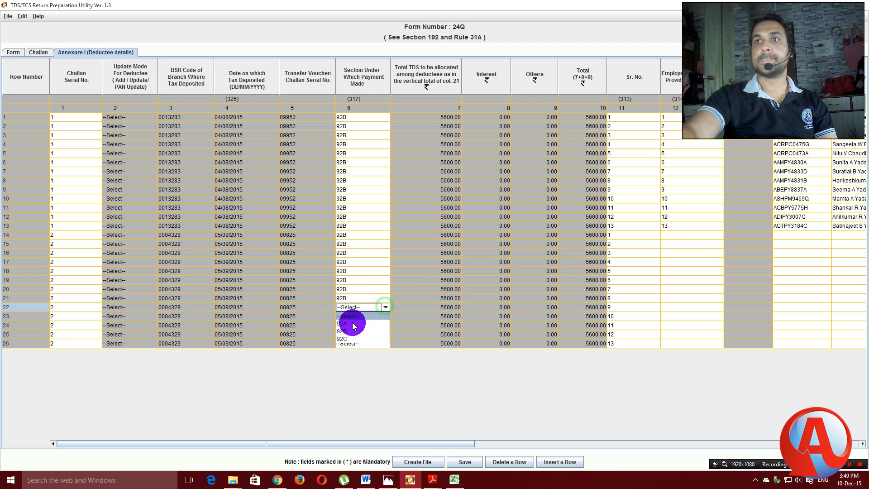
{"action": "left_click", "coordinate": [341, 330]}
{"action": "left_click", "coordinate": [385, 317]}
{"action": "left_click", "coordinate": [345, 339]}
{"action": "left_click", "coordinate": [385, 325]}
{"action": "left_click", "coordinate": [352, 349]}
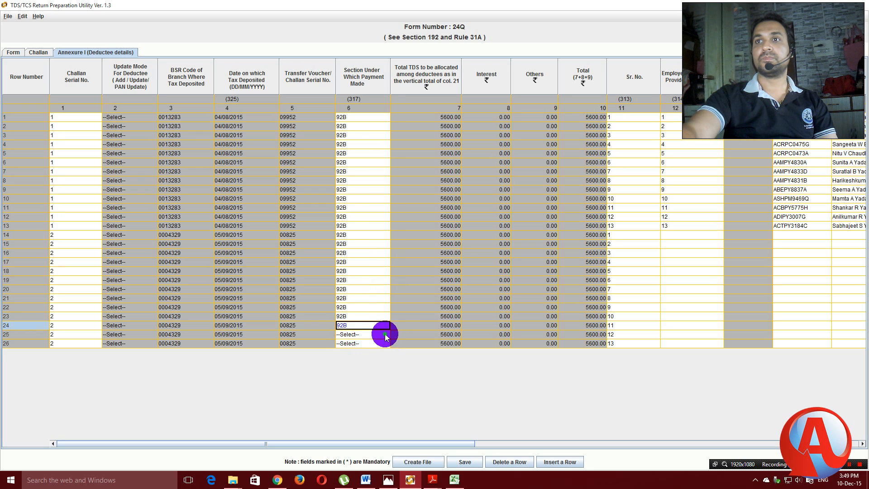
{"action": "left_click", "coordinate": [385, 334]}
{"action": "left_click", "coordinate": [350, 357]}
{"action": "left_click", "coordinate": [382, 349]}
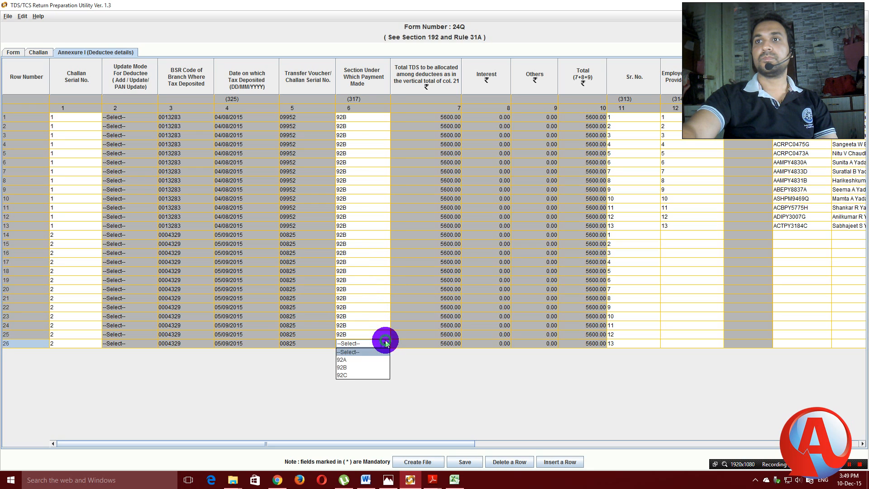
{"action": "left_click", "coordinate": [341, 366]}
{"action": "left_click", "coordinate": [429, 382]}
{"action": "left_click_drag", "start_coordinate": [460, 443], "coordinate": [516, 443]}
{"action": "left_click_drag", "start_coordinate": [575, 437], "coordinate": [624, 438]}
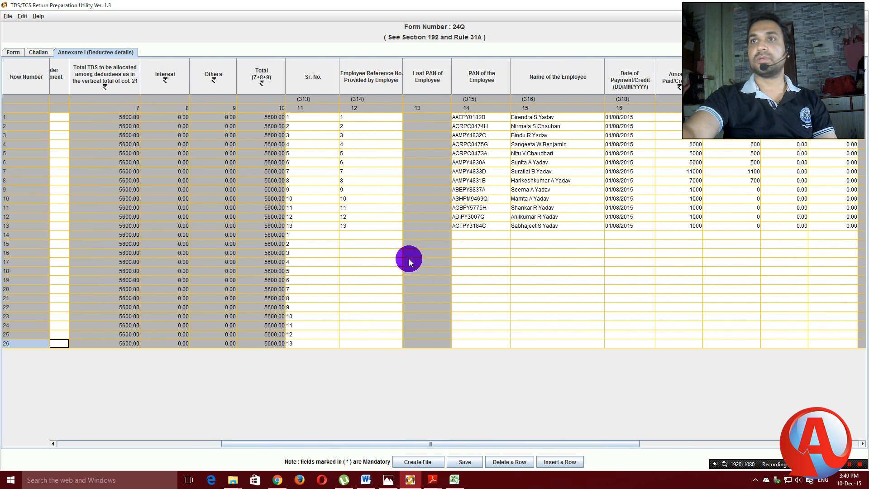
Select the Employee Reference No. cells of rows 1–13.
{"action": "left_click", "coordinate": [351, 119]}
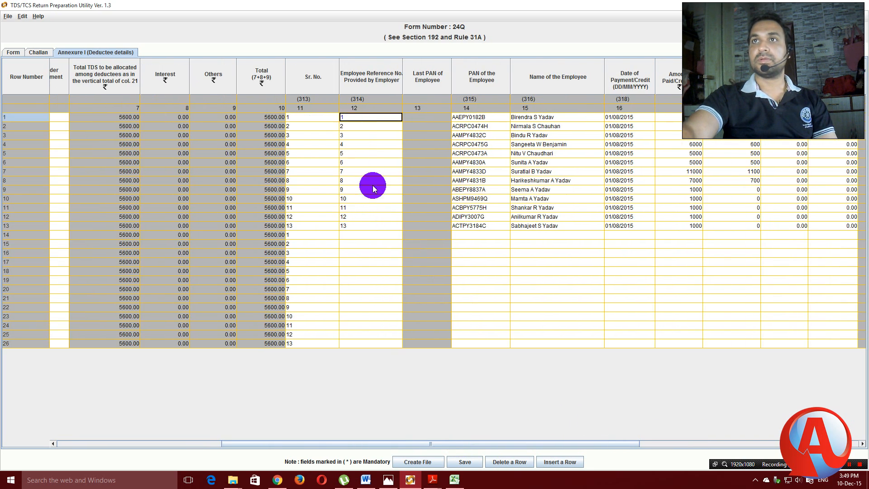
{"action": "key", "text": "shift+Left"}
{"action": "key", "text": "shift+Down"}
{"action": "key", "text": "shift+Down"}
{"action": "key", "text": "shift+Down"}
{"action": "key", "text": "shift+Down"}
{"action": "key", "text": "shift+Down"}
{"action": "key", "text": "shift+Down"}
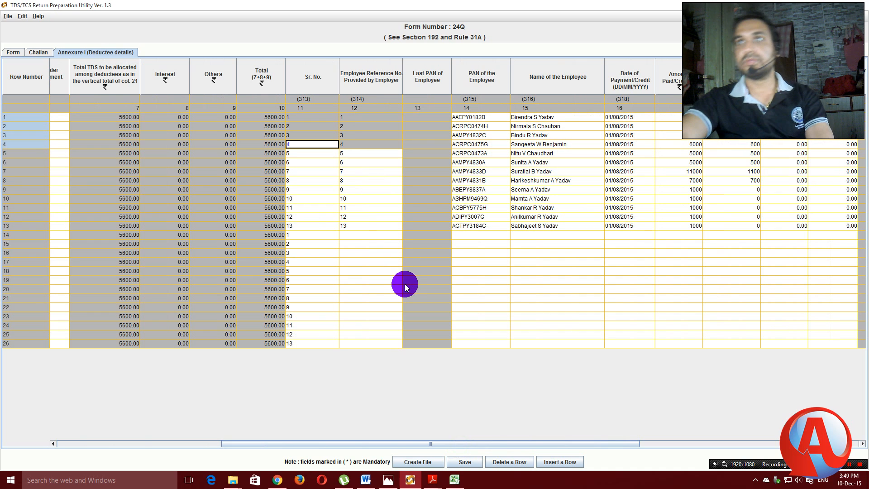
{"action": "key", "text": "shift+Down"}
{"action": "key", "text": "shift+Down"}
{"action": "key", "text": "shift+Down"}
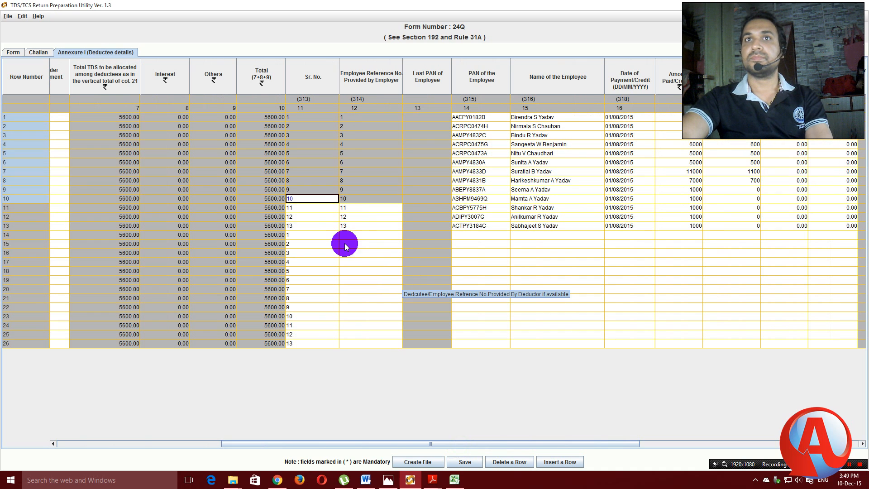
{"action": "left_click", "coordinate": [354, 111]}
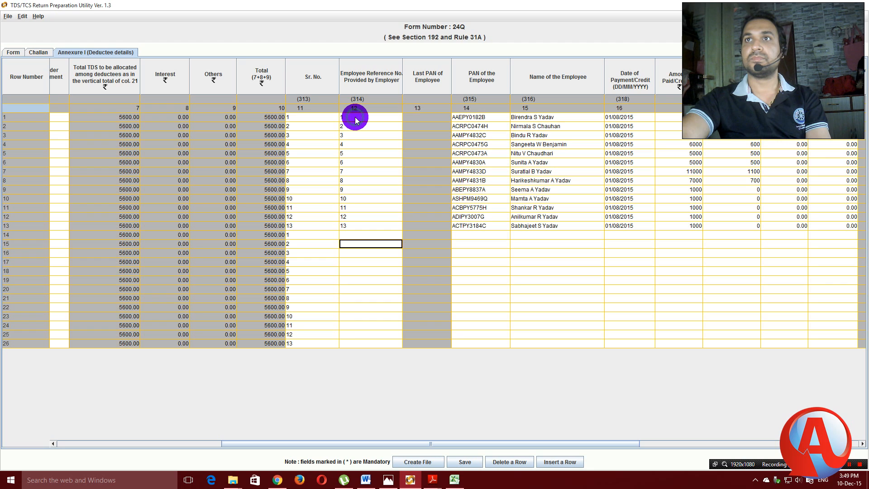
{"action": "left_click", "coordinate": [355, 118]}
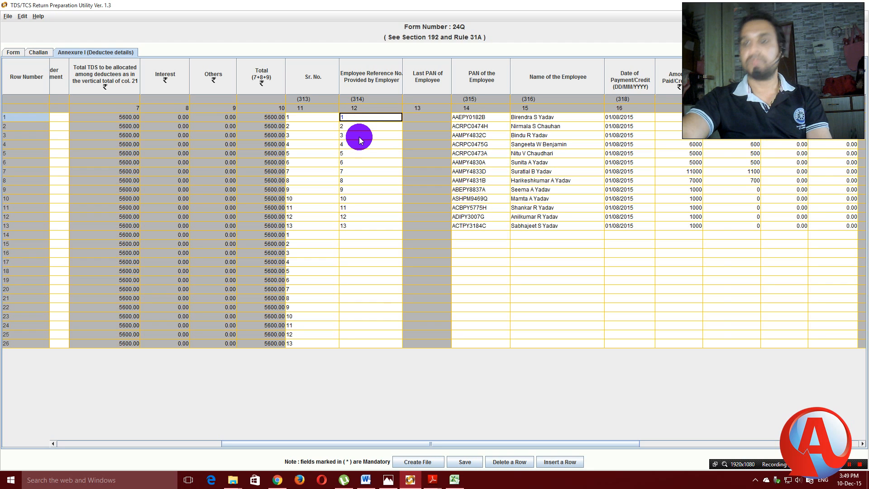
{"action": "key", "text": "shift+Down"}
{"action": "key", "text": "shift+Down"}
{"action": "key", "text": "shift+Down"}
{"action": "key", "text": "shift+Down"}
{"action": "key", "text": "shift+Down"}
{"action": "key", "text": "shift+Down"}
{"action": "key", "text": "shift+Down"}
{"action": "key", "text": "shift+Down"}
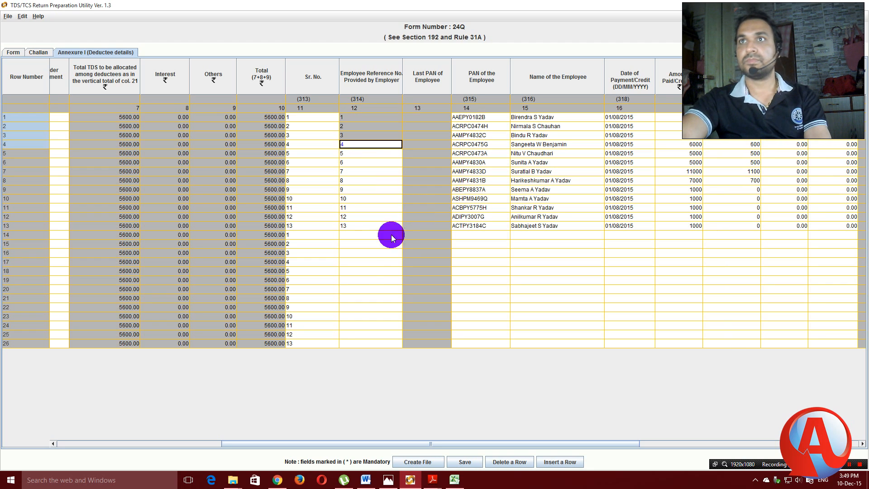
{"action": "key", "text": "shift+Down"}
{"action": "key", "text": "shift+Down"}
{"action": "key", "text": "shift+Down"}
{"action": "key", "text": "shift+Down"}
{"action": "key", "text": "ctrl+c"}
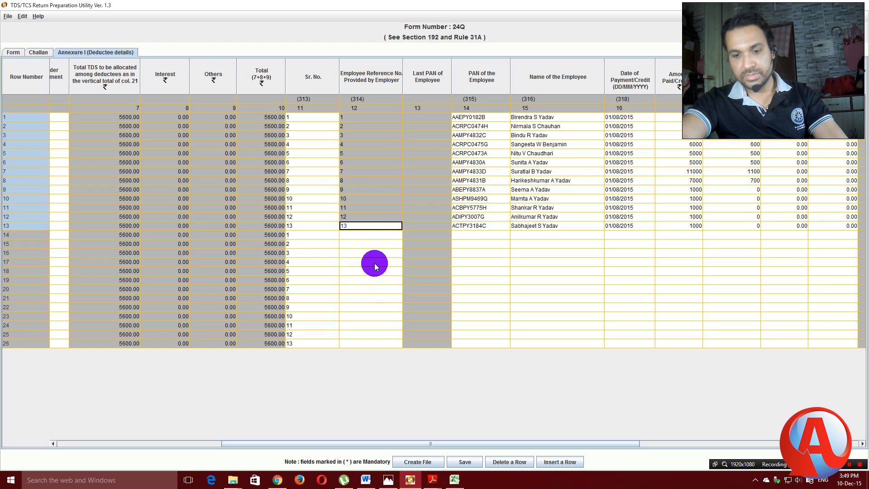
Paste reference numbers 1–13 into the Employee Reference No. cells of rows 14–26.
{"action": "left_click", "coordinate": [365, 235]}
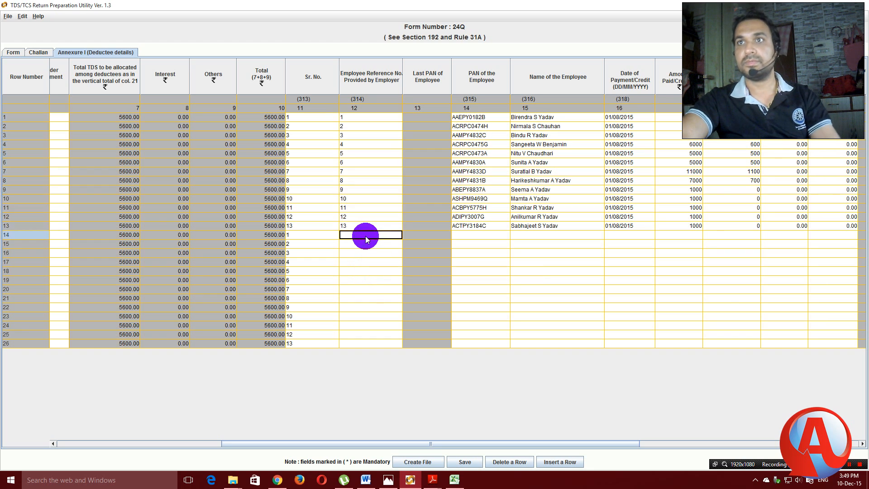
{"action": "key", "text": "shift+Down"}
{"action": "key", "text": "shift+Down"}
{"action": "key", "text": "shift+Down"}
{"action": "key", "text": "shift+Down"}
{"action": "key", "text": "shift+Down"}
{"action": "key", "text": "shift+Down"}
{"action": "key", "text": "shift+Down"}
{"action": "key", "text": "shift+Down"}
{"action": "key", "text": "shift+Down"}
{"action": "key", "text": "shift+Down"}
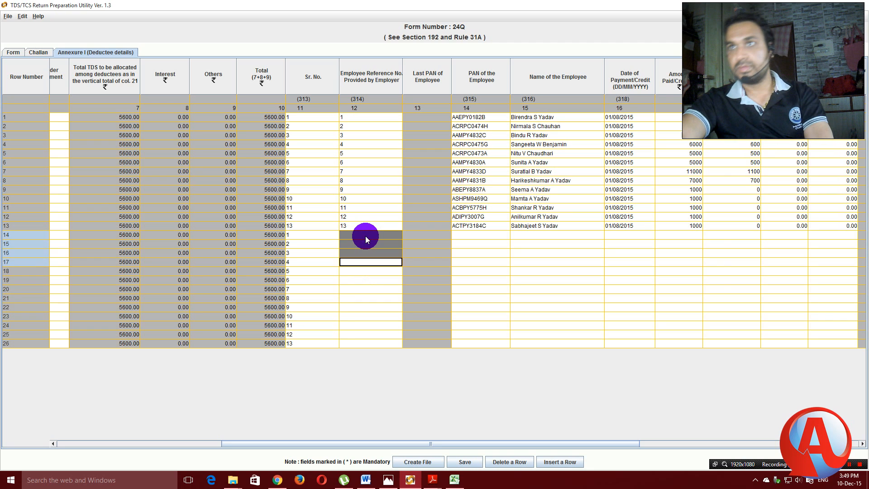
{"action": "key", "text": "shift+Down"}
{"action": "key", "text": "shift+Down"}
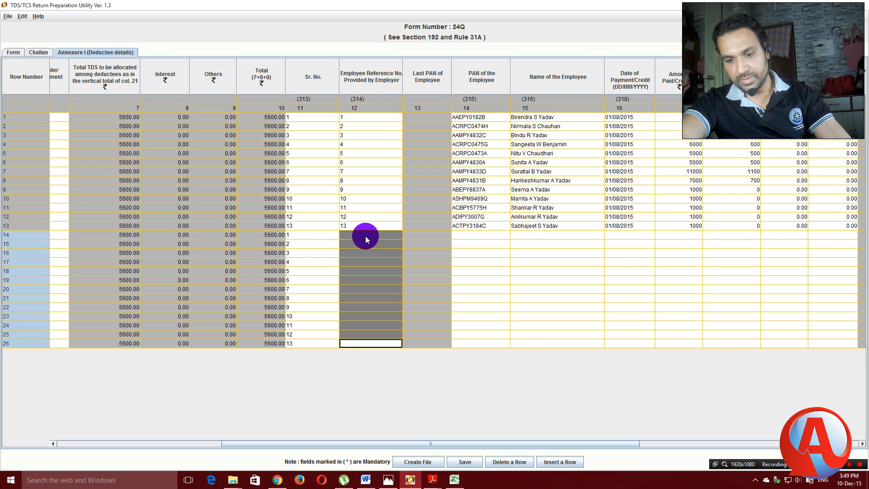
{"action": "key", "text": "ctrl+v"}
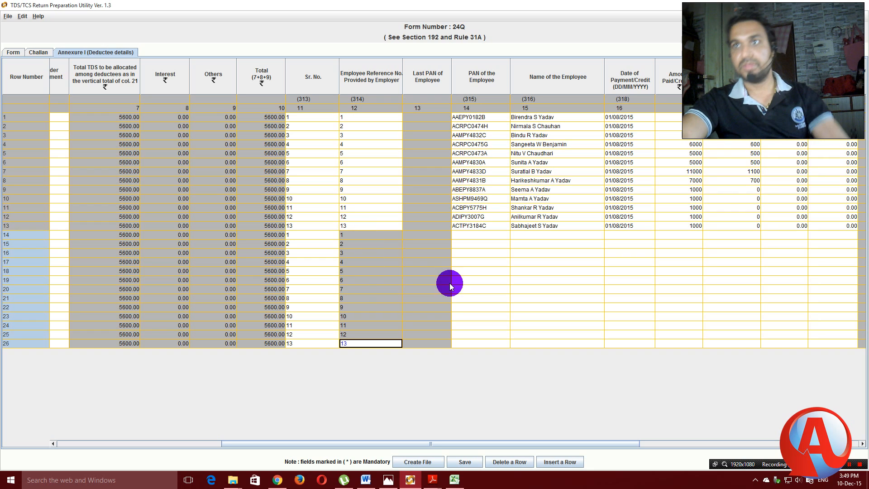
{"action": "left_click", "coordinate": [494, 119]}
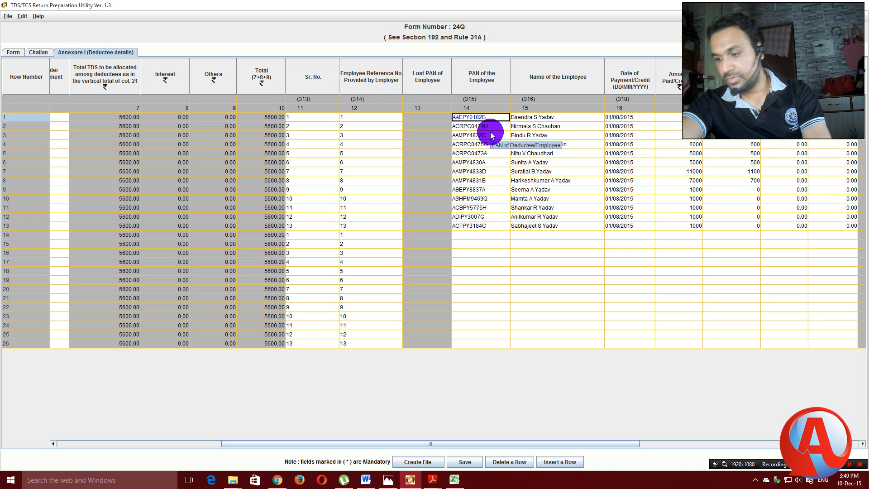
Select the PAN and Name cells of rows 1–13.
{"action": "key", "text": "Tab"}
{"action": "key", "text": "shift+Down"}
{"action": "key", "text": "shift+Down"}
{"action": "key", "text": "shift+Down"}
{"action": "key", "text": "shift+Down"}
{"action": "key", "text": "shift+Down"}
{"action": "key", "text": "shift+Down"}
{"action": "key", "text": "shift+Down"}
{"action": "key", "text": "shift+Down"}
{"action": "key", "text": "shift+Down"}
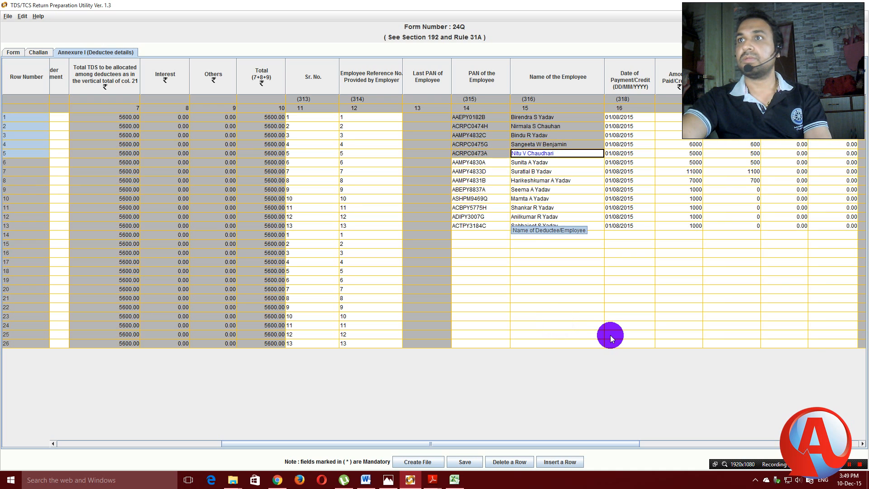
{"action": "key", "text": "shift+Down"}
{"action": "key", "text": "shift+Down"}
{"action": "key", "text": "shift+Down"}
{"action": "key", "text": "ctrl+c"}
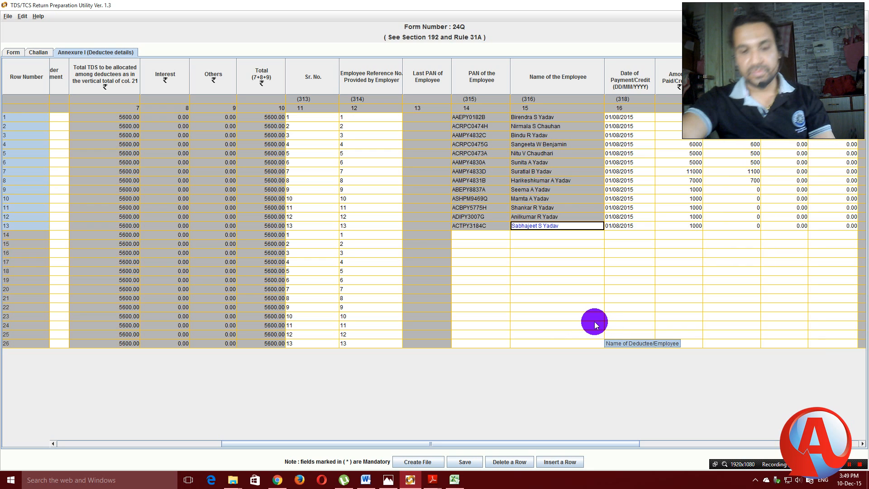
Paste the 13 PANs and names into rows 14–26 and scroll right.
{"action": "left_click", "coordinate": [469, 235]}
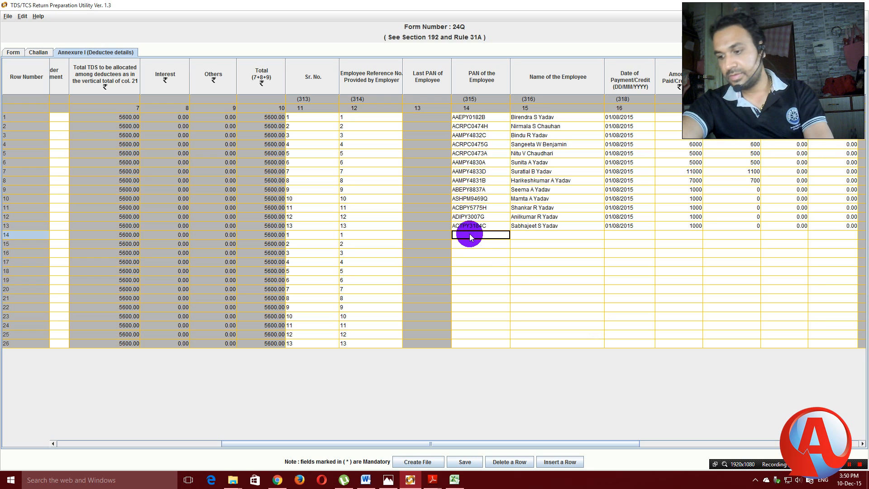
{"action": "key", "text": "shift+Right"}
{"action": "key", "text": "shift+Left"}
{"action": "key", "text": "shift+Down"}
{"action": "key", "text": "shift+Right"}
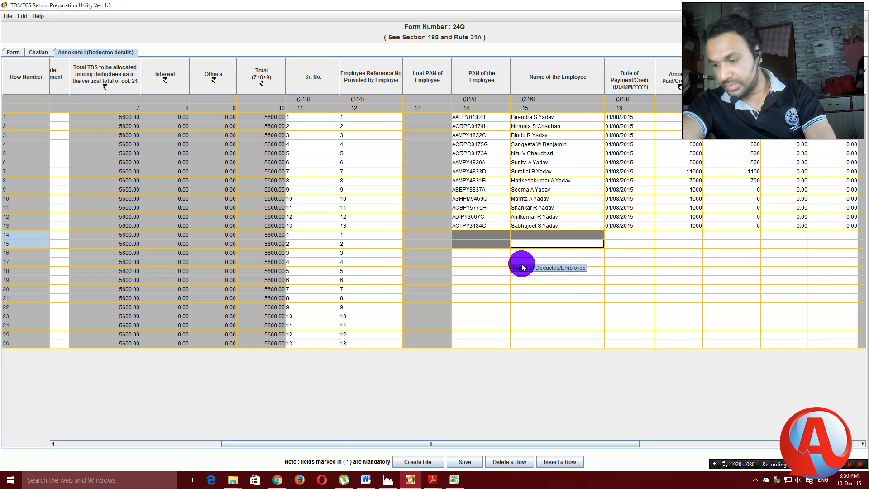
{"action": "key", "text": "shift+Down"}
{"action": "key", "text": "shift+Down"}
{"action": "key", "text": "shift+Down"}
{"action": "key", "text": "shift+Down"}
{"action": "key", "text": "shift+Down"}
{"action": "key", "text": "shift+Down"}
{"action": "key", "text": "shift+Down"}
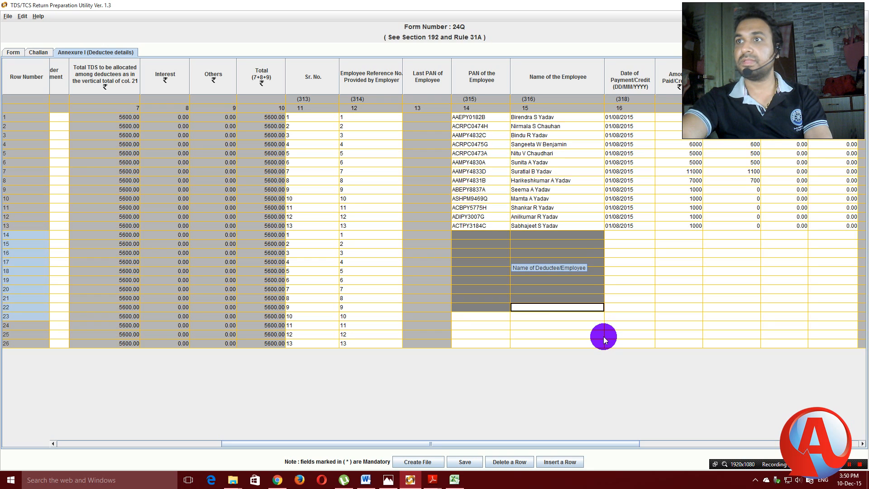
{"action": "key", "text": "shift+Down"}
{"action": "key", "text": "shift+Down"}
{"action": "key", "text": "shift+Down"}
{"action": "key", "text": "shift+Down"}
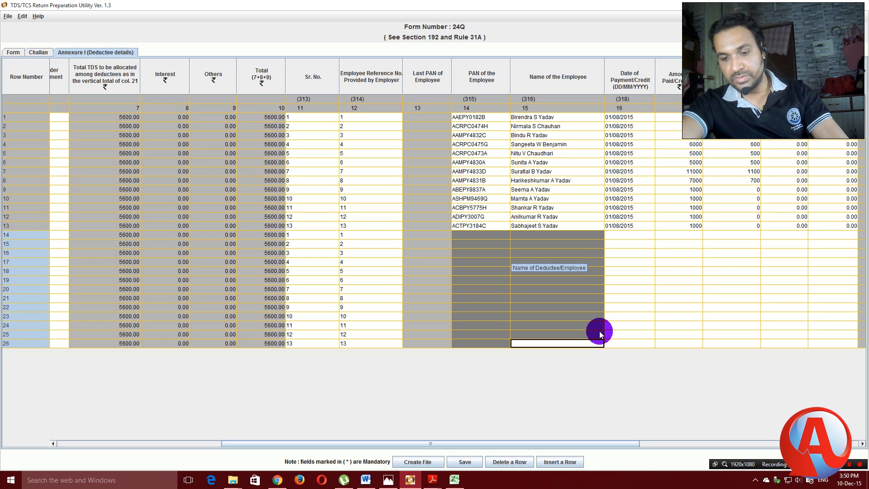
{"action": "key", "text": "ctrl+v"}
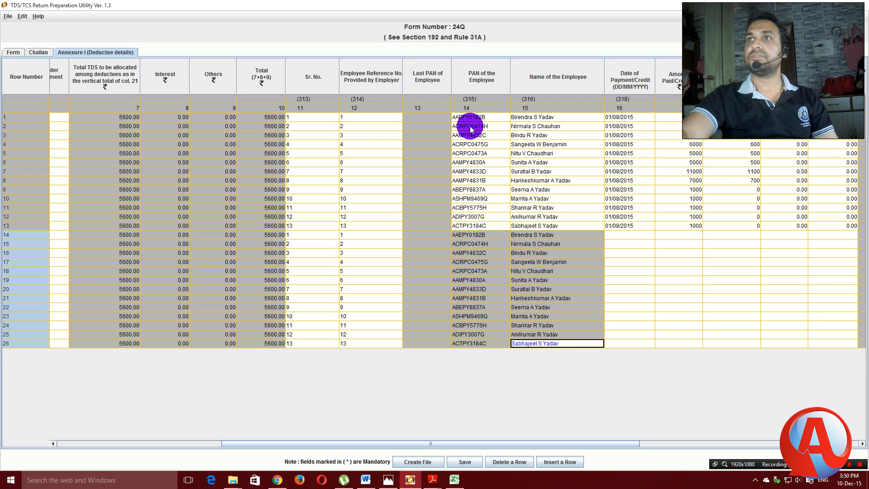
{"action": "left_click_drag", "start_coordinate": [605, 444], "coordinate": [717, 444]}
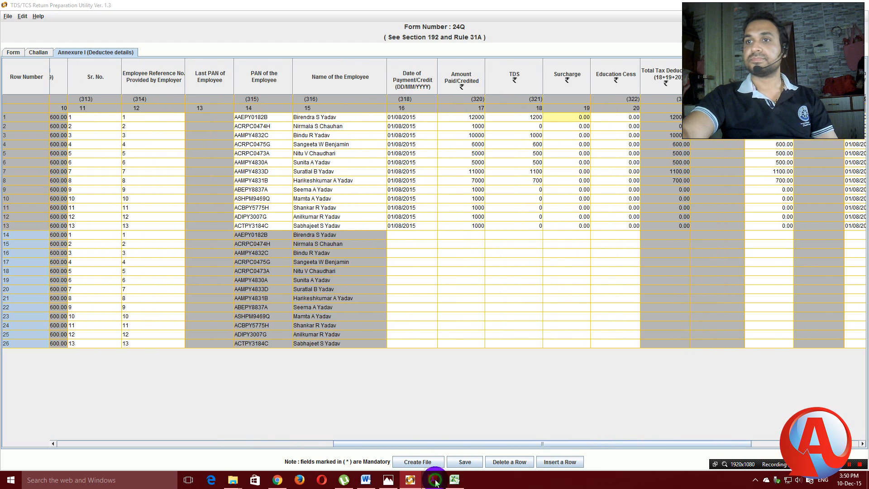
{"action": "mouse_move", "coordinate": [432, 480]}
{"action": "left_click", "coordinate": [470, 446]}
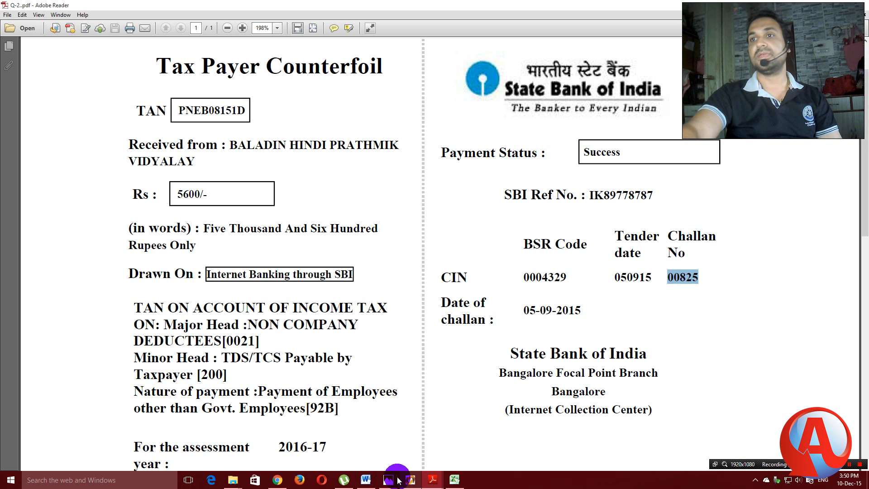
{"action": "left_click", "coordinate": [411, 482]}
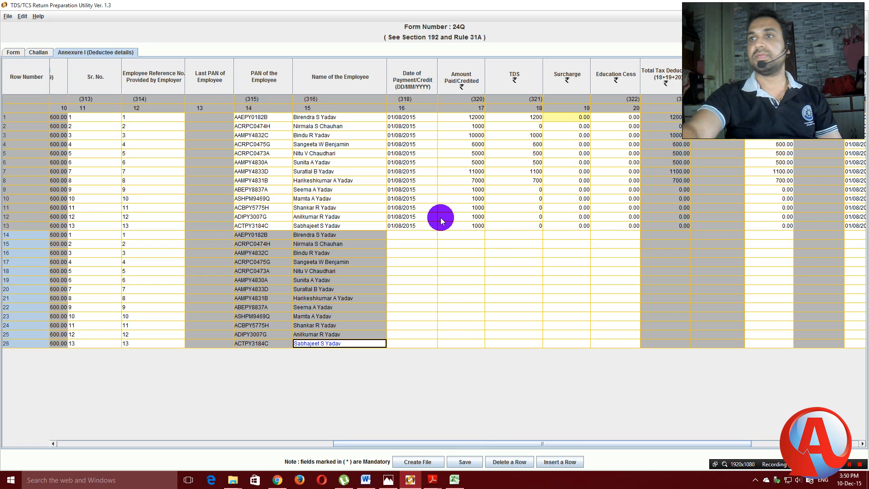
{"action": "left_click", "coordinate": [403, 236]}
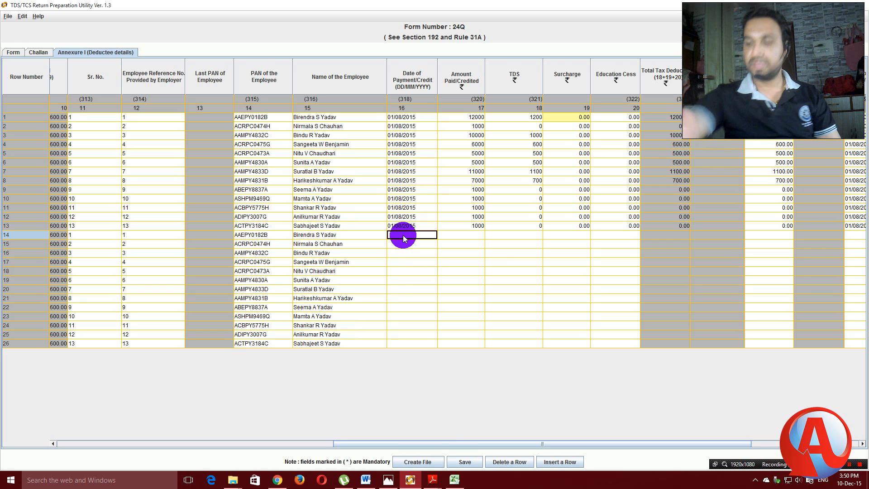
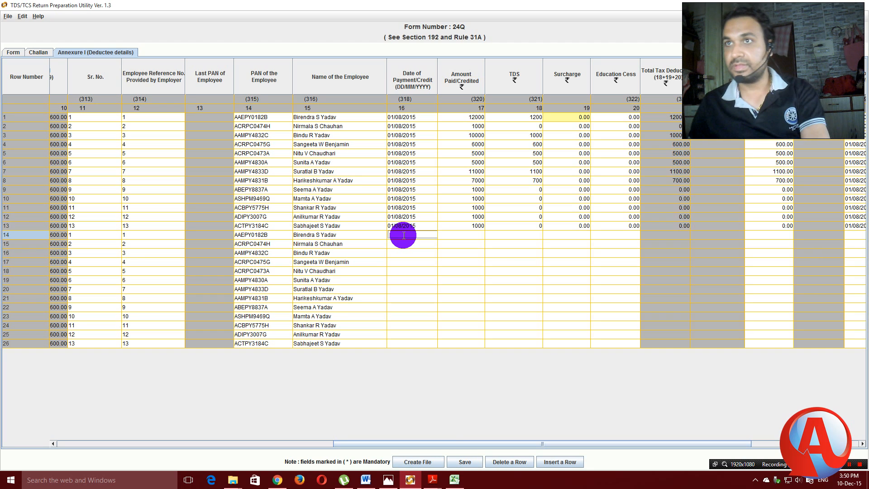
Set row 14's payment date to 01/09/2015 and paste it into row 15.
{"action": "left_click", "coordinate": [404, 236]}
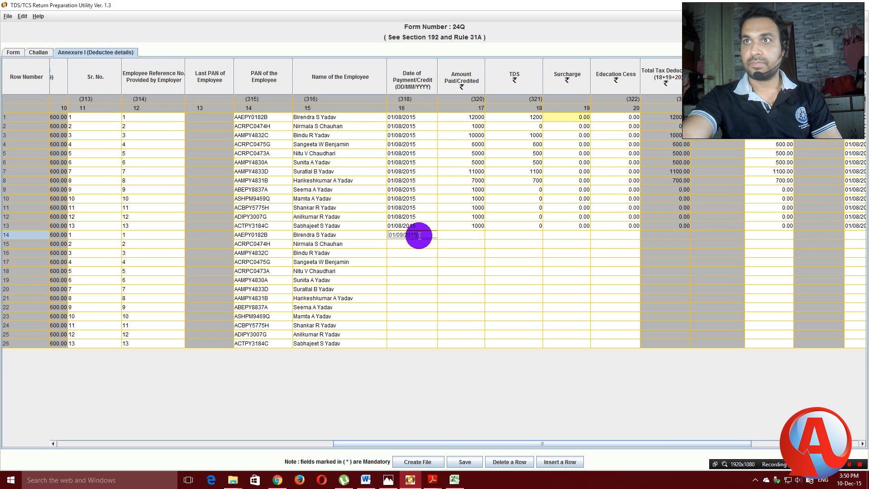
{"action": "key", "text": "shift+Left"}
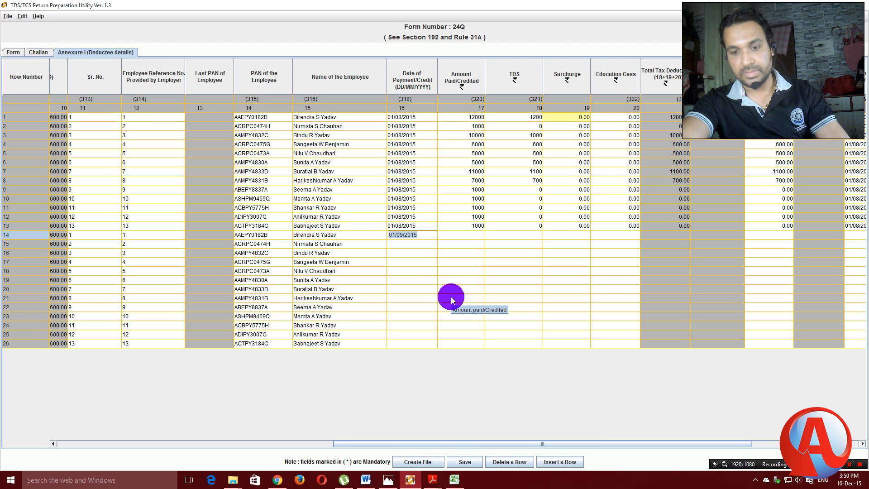
{"action": "left_click", "coordinate": [402, 243]}
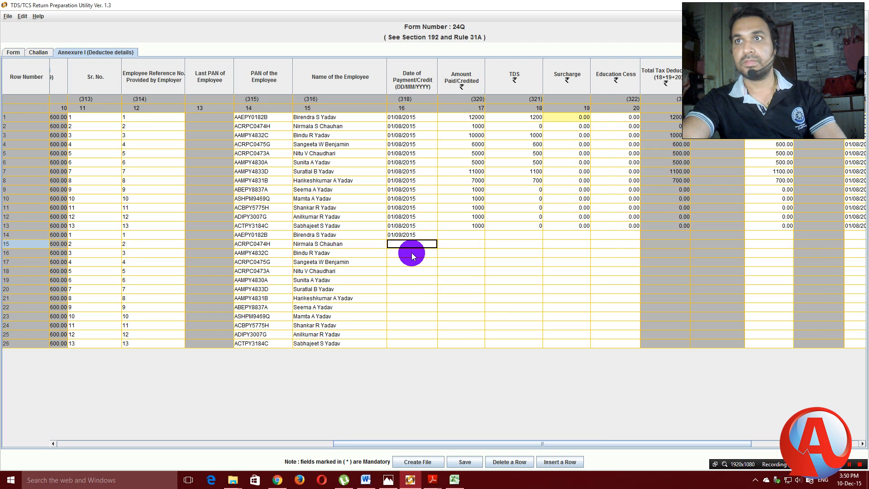
{"action": "type", "text": "01/09/2015"}
{"action": "left_click", "coordinate": [410, 252]}
Paste 01/09/2015 into rows 16–18, dismissing the invalid-date messages along the way.
{"action": "double_click", "coordinate": [407, 255]}
{"action": "type", "text": "01/09/2015"}
{"action": "left_click", "coordinate": [409, 263]}
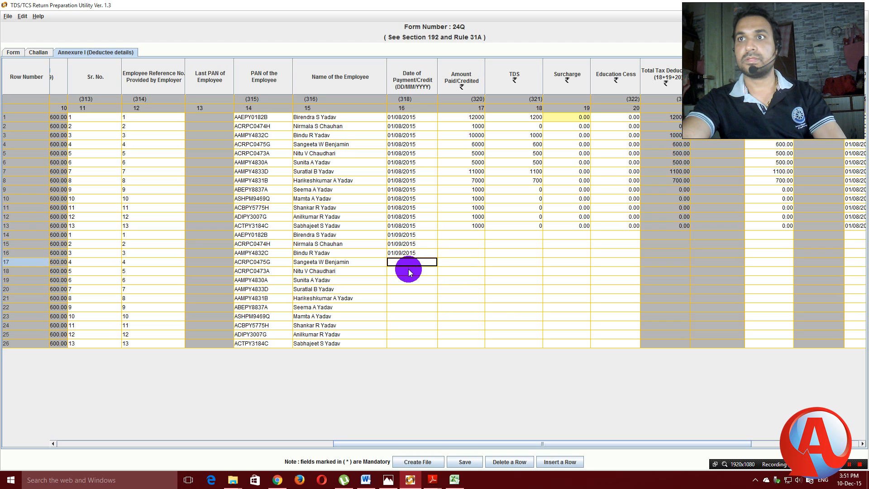
{"action": "left_click", "coordinate": [408, 270]}
{"action": "left_click", "coordinate": [431, 258]}
{"action": "left_click", "coordinate": [403, 261]}
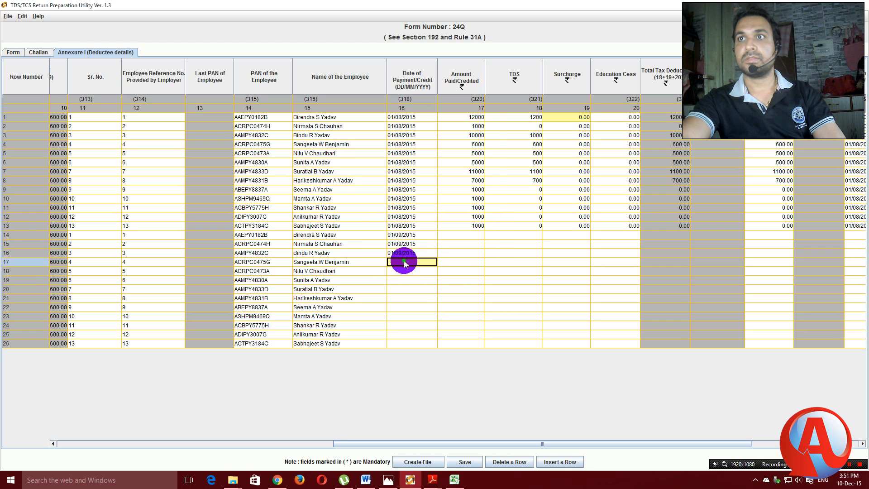
{"action": "type", "text": "01/09/2015"}
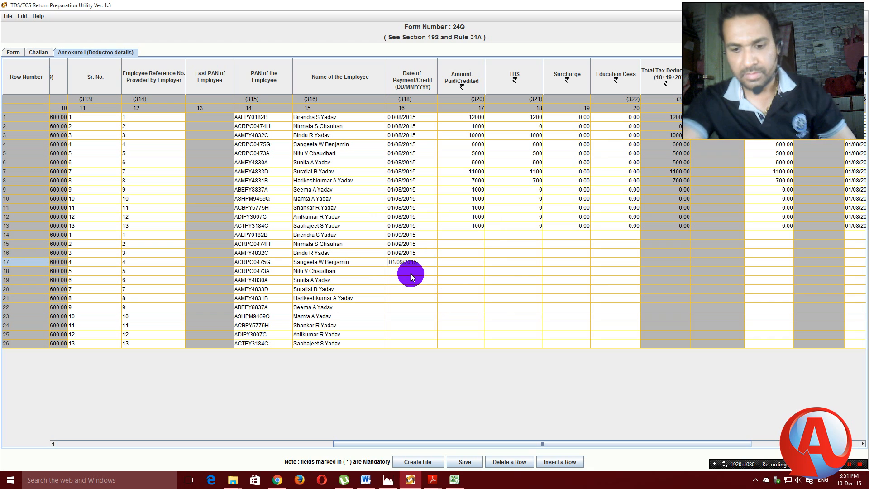
{"action": "left_click", "coordinate": [408, 266]}
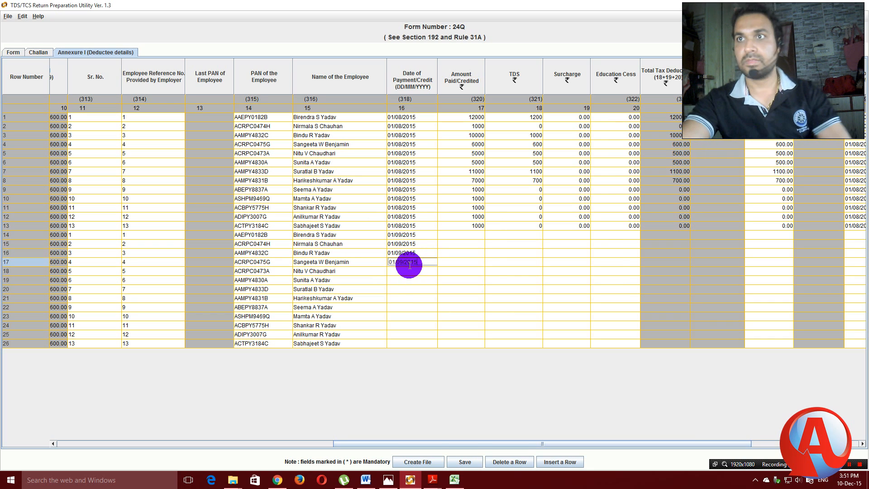
{"action": "left_click", "coordinate": [412, 274]}
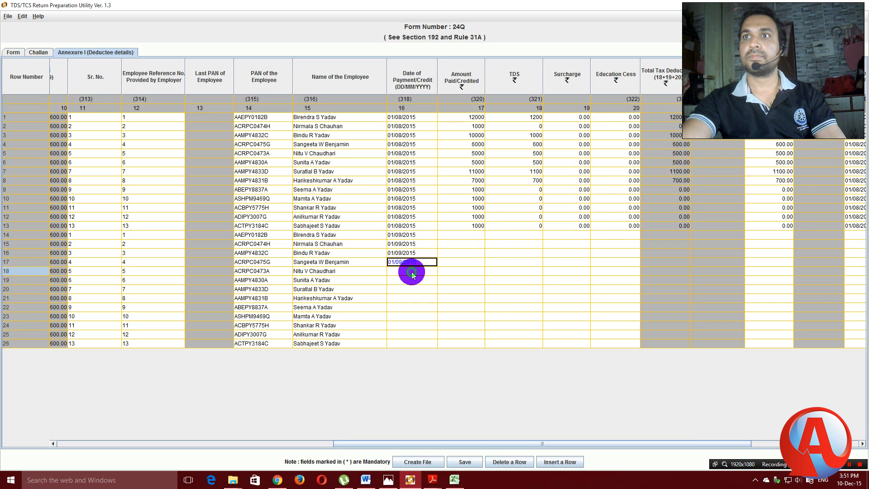
{"action": "left_click", "coordinate": [435, 257]}
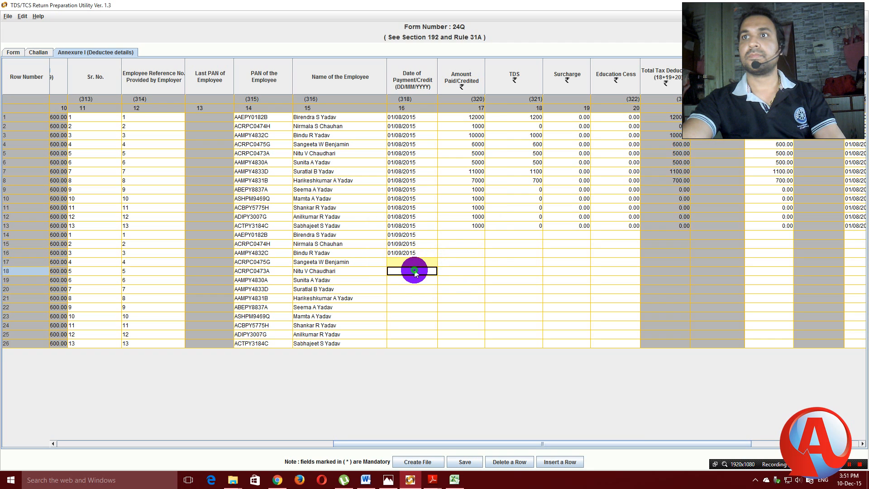
{"action": "left_click", "coordinate": [413, 262]}
{"action": "left_click", "coordinate": [436, 256]}
{"action": "left_click", "coordinate": [413, 266]}
{"action": "type", "text": "01/09/2015"}
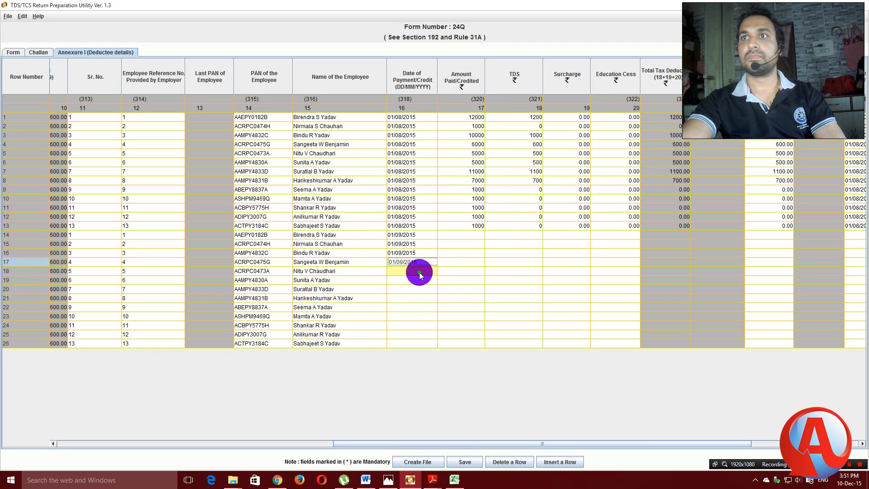
{"action": "left_click", "coordinate": [419, 271]}
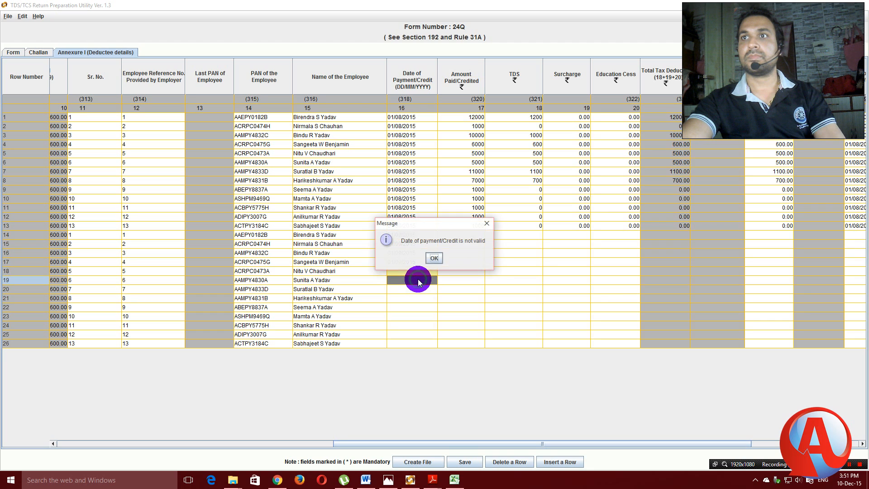
{"action": "left_click", "coordinate": [432, 256]}
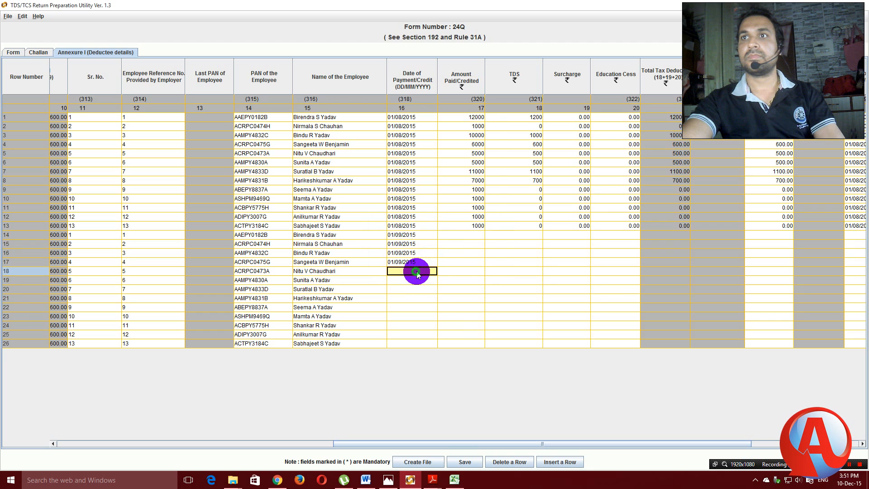
{"action": "type", "text": "01/09/2015"}
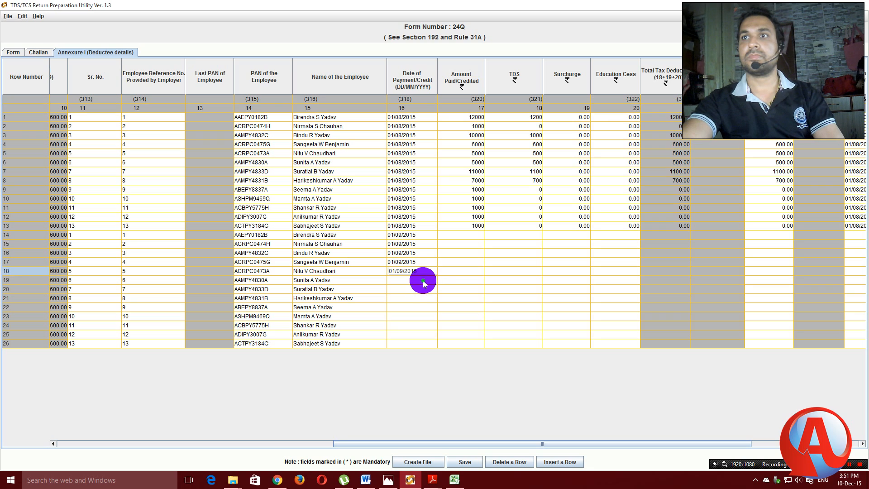
Paste 01/09/2015 as the payment date for rows 19–22.
{"action": "left_click", "coordinate": [423, 281]}
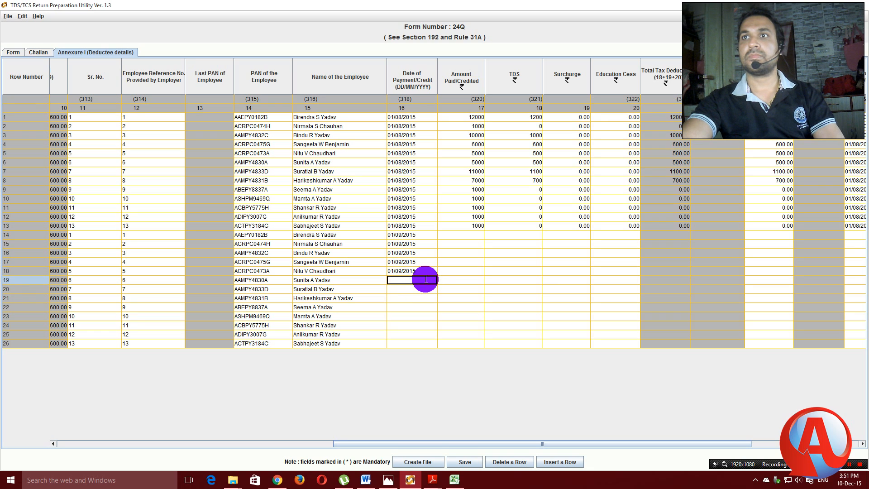
{"action": "left_click", "coordinate": [422, 290]}
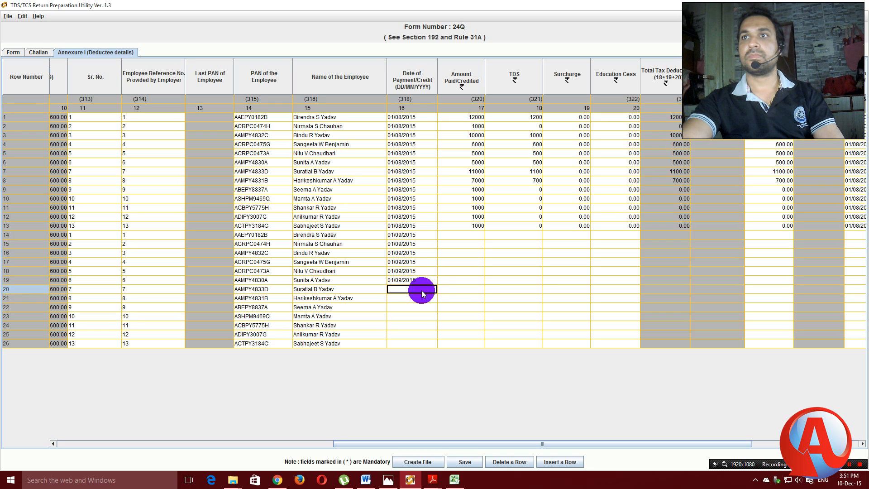
{"action": "type", "text": "01/09/2015"}
{"action": "left_click", "coordinate": [419, 299]}
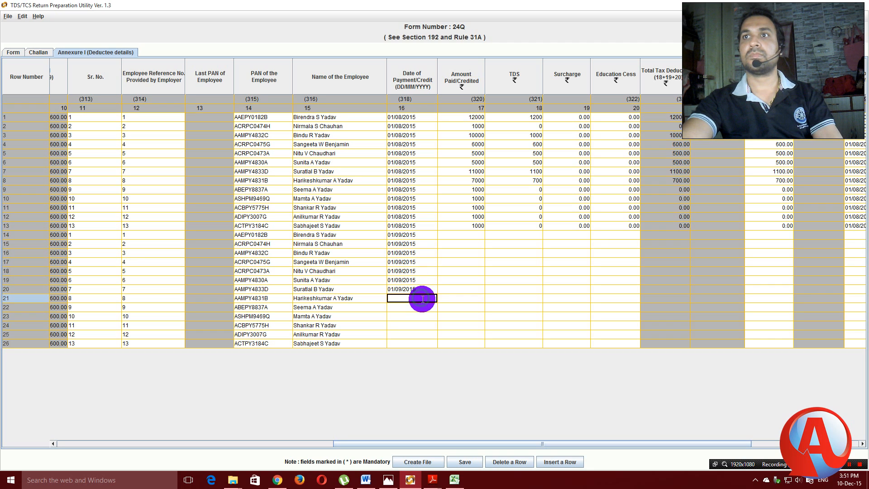
{"action": "type", "text": "01/09/2015"}
{"action": "left_click", "coordinate": [424, 307]}
{"action": "type", "text": "01/09/2015"}
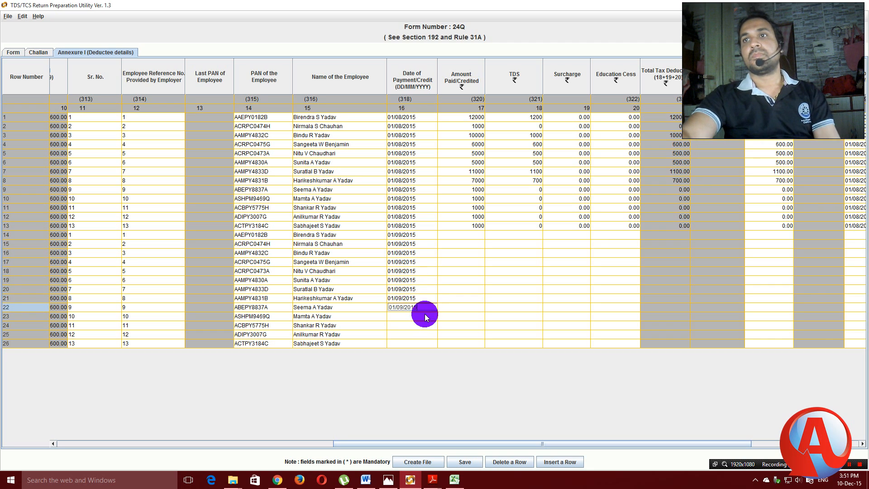
Paste 01/09/2015 as the payment date for rows 23–26, clearing an invalid-date message.
{"action": "key", "text": "shift+Down"}
{"action": "key", "text": "shift+Down"}
{"action": "key", "text": "shift+Down"}
{"action": "key", "text": "shift+Down"}
{"action": "key", "text": "ctrl+c"}
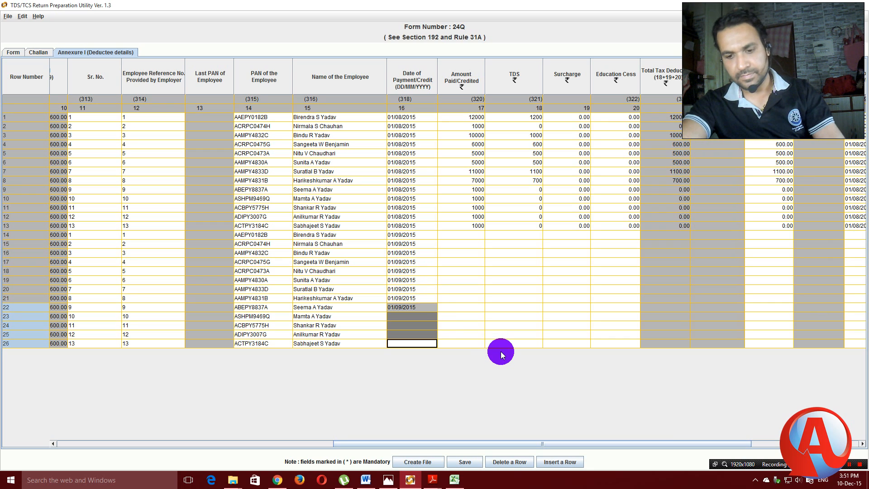
{"action": "left_click", "coordinate": [412, 317]}
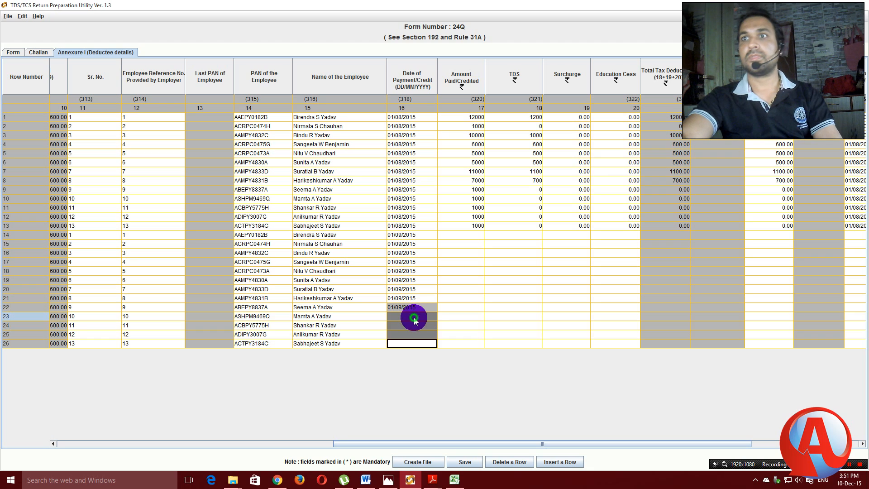
{"action": "key", "text": "ctrl+v"}
{"action": "left_click", "coordinate": [410, 325]}
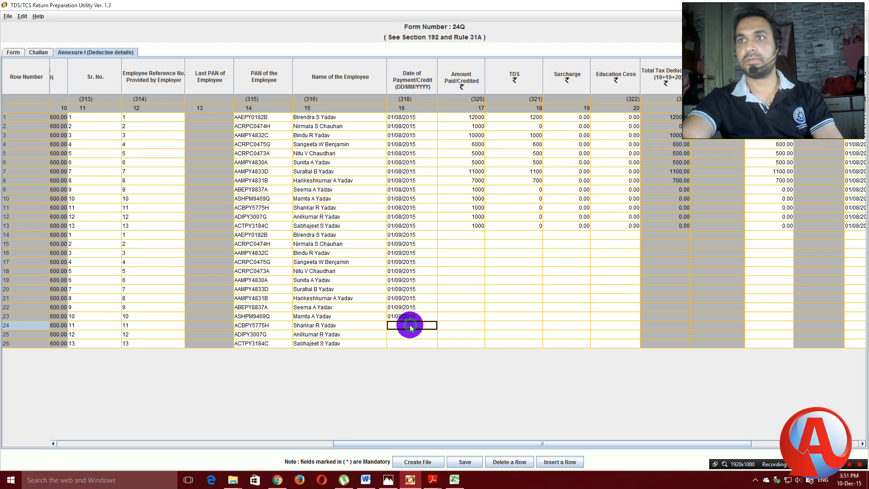
{"action": "key", "text": "ctrl+v"}
{"action": "left_click", "coordinate": [412, 334]}
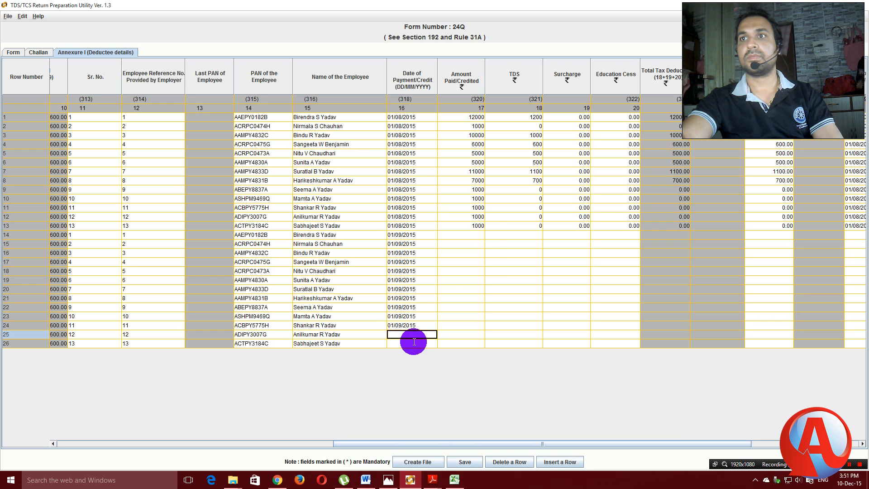
{"action": "left_click", "coordinate": [414, 342]}
{"action": "left_click", "coordinate": [420, 334]}
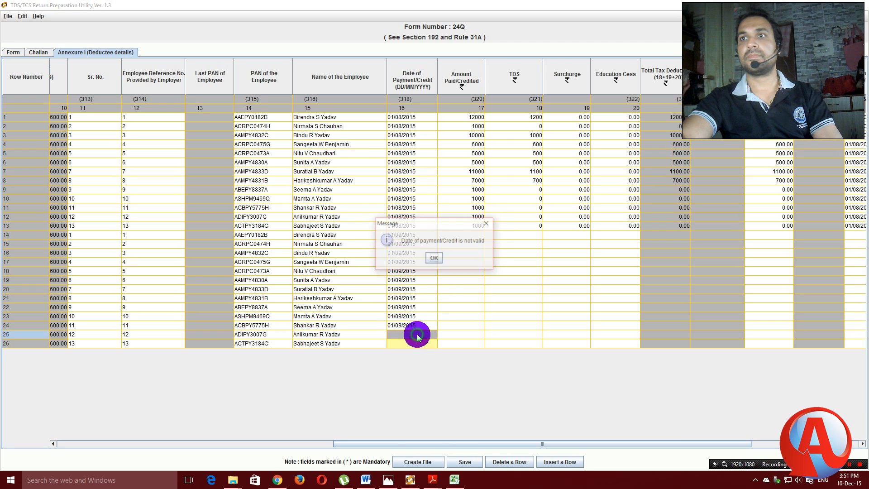
{"action": "left_click", "coordinate": [433, 255]}
{"action": "left_click", "coordinate": [417, 334]}
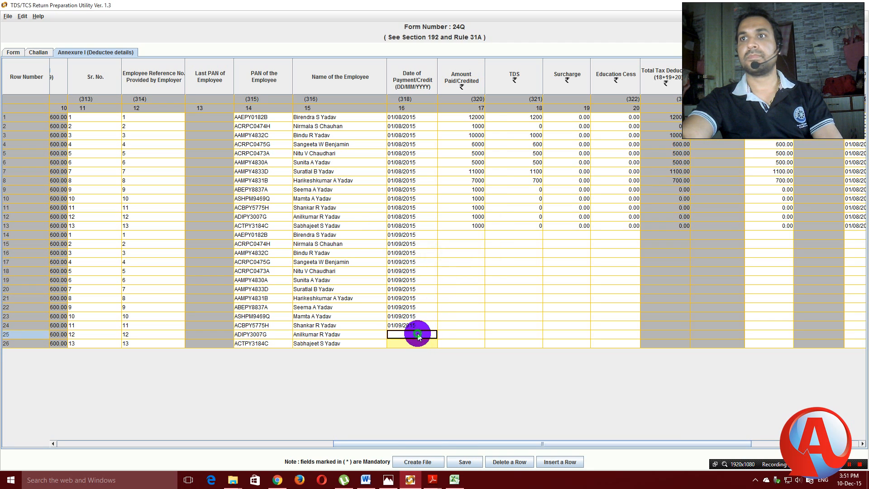
{"action": "key", "text": "ctrl+v"}
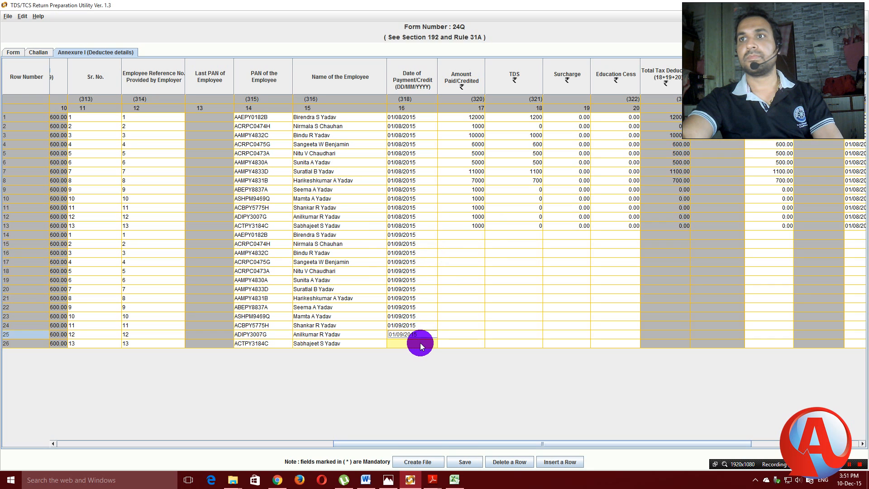
{"action": "left_click", "coordinate": [421, 343]}
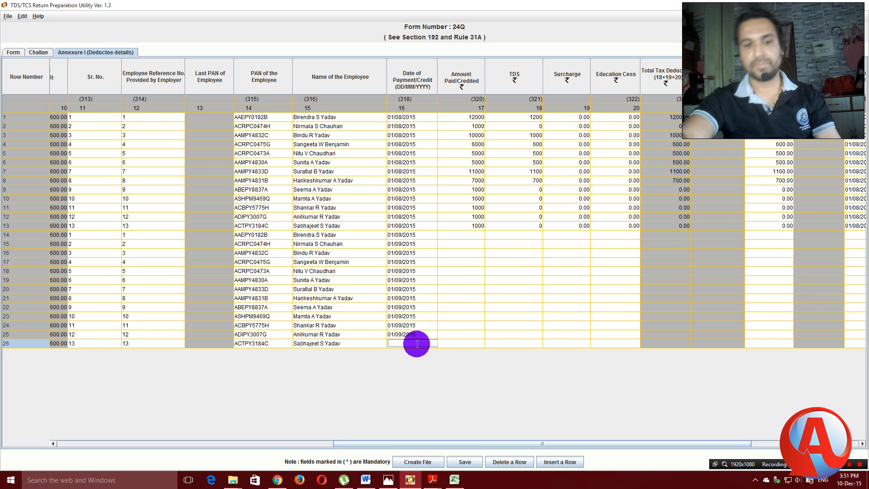
{"action": "key", "text": "ctrl+v"}
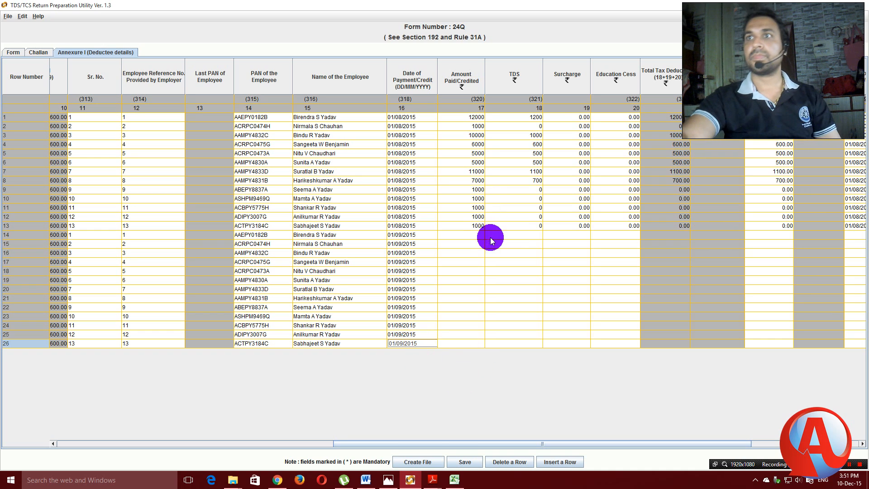
Copy the thirteen Q2 amounts in Excel cells AA7:AA19, starting with 12000.
{"action": "left_click", "coordinate": [453, 481]}
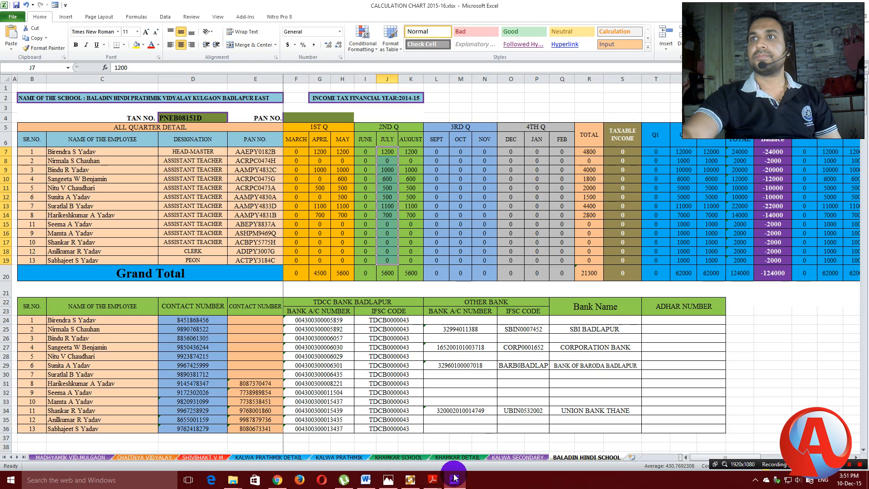
{"action": "left_click", "coordinate": [410, 480]}
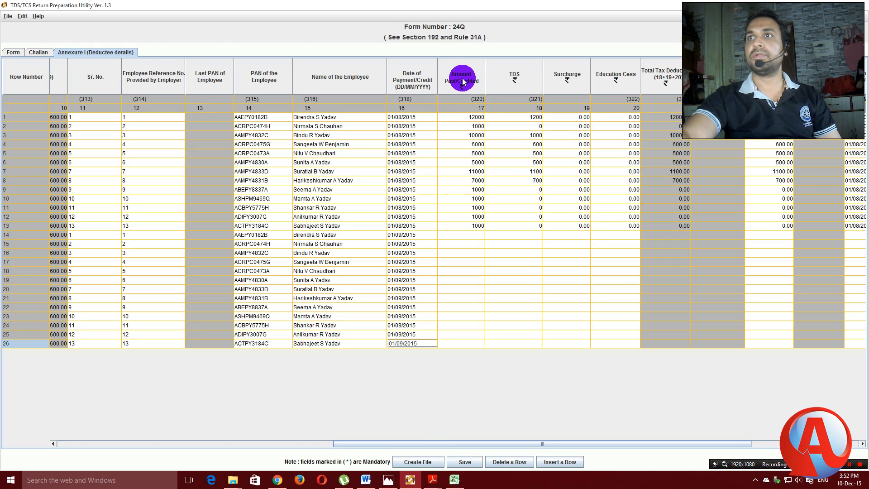
{"action": "left_click", "coordinate": [454, 480]}
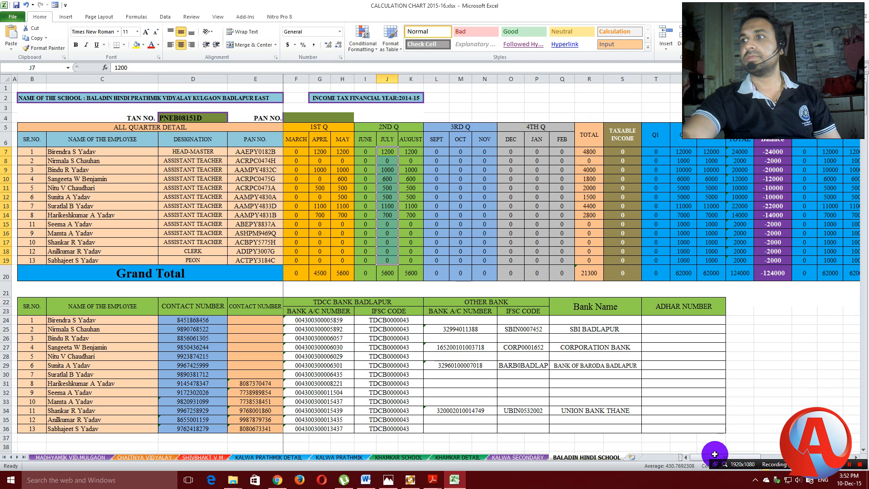
{"action": "left_click_drag", "start_coordinate": [736, 457], "coordinate": [765, 456]}
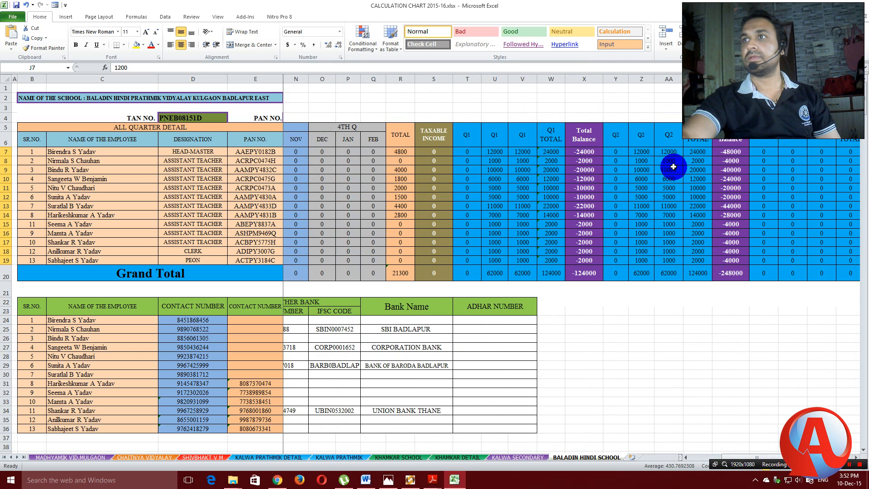
{"action": "left_click", "coordinate": [669, 151]}
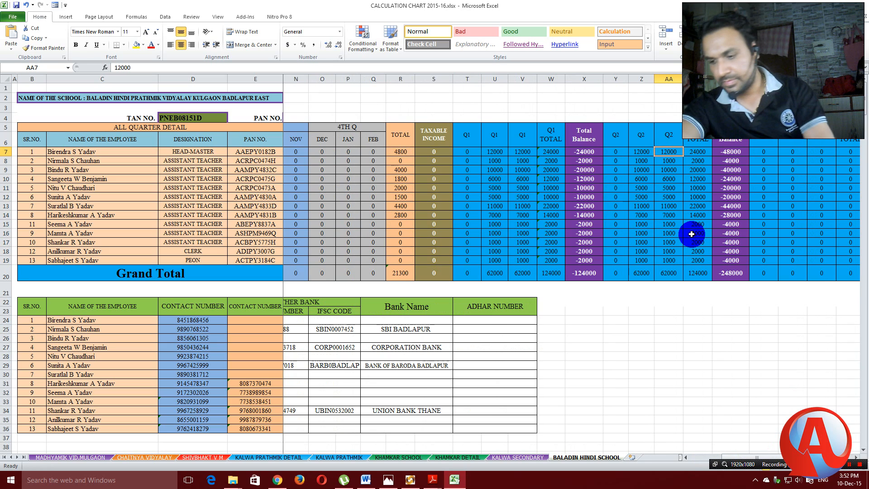
{"action": "key", "text": "shift+Down"}
{"action": "key", "text": "shift+Down"}
{"action": "key", "text": "shift+Down"}
{"action": "key", "text": "shift+Down"}
{"action": "key", "text": "shift+Down"}
{"action": "key", "text": "shift+Down"}
{"action": "key", "text": "shift+Down"}
{"action": "key", "text": "shift+Down"}
{"action": "key", "text": "shift+Down"}
{"action": "key", "text": "shift+Down"}
{"action": "key", "text": "shift+Down"}
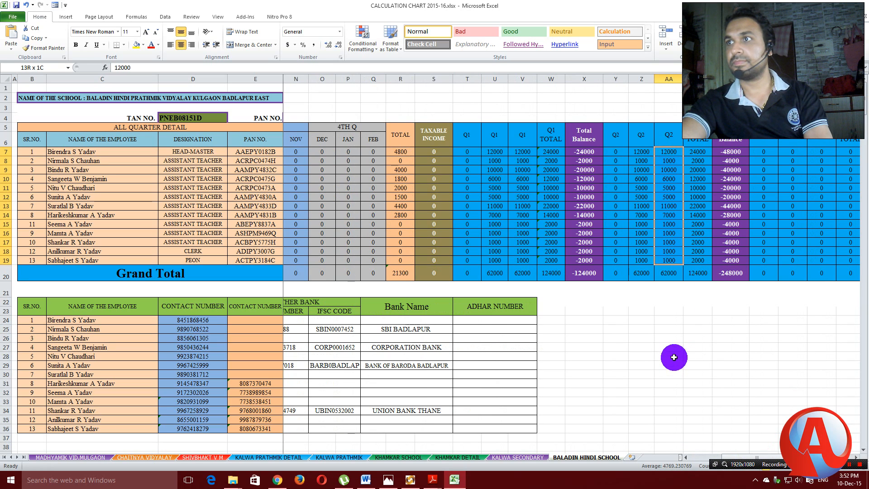
{"action": "right_click", "coordinate": [668, 202]}
{"action": "left_click", "coordinate": [682, 220]}
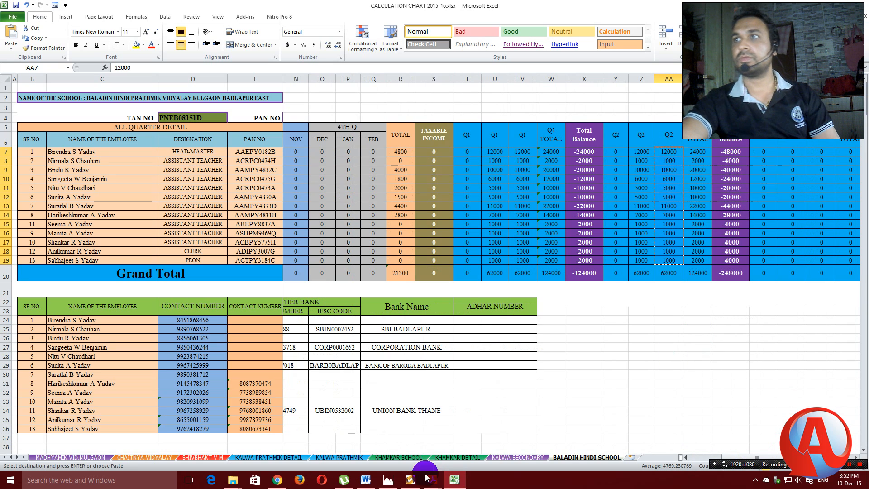
{"action": "left_click", "coordinate": [405, 482]}
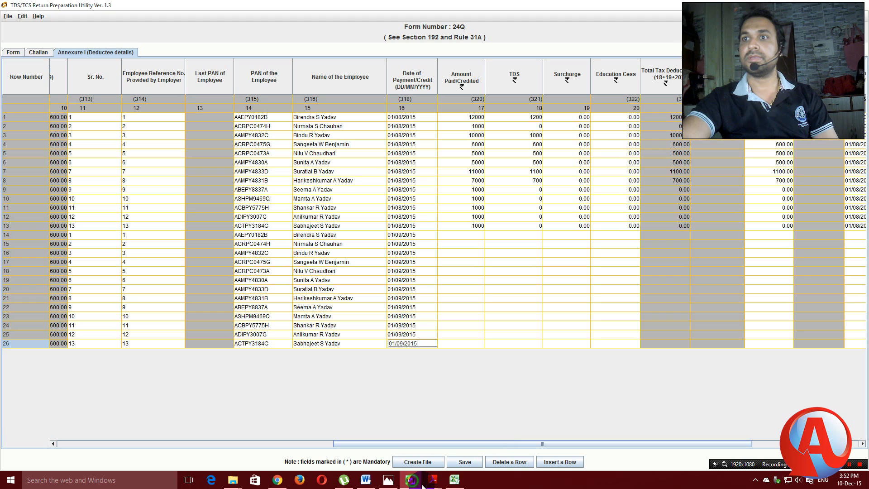
Paste the Q2 amounts (12000, 1000, 10000…) into Amount Paid/Credited for rows 14–26.
{"action": "left_click", "coordinate": [475, 235]}
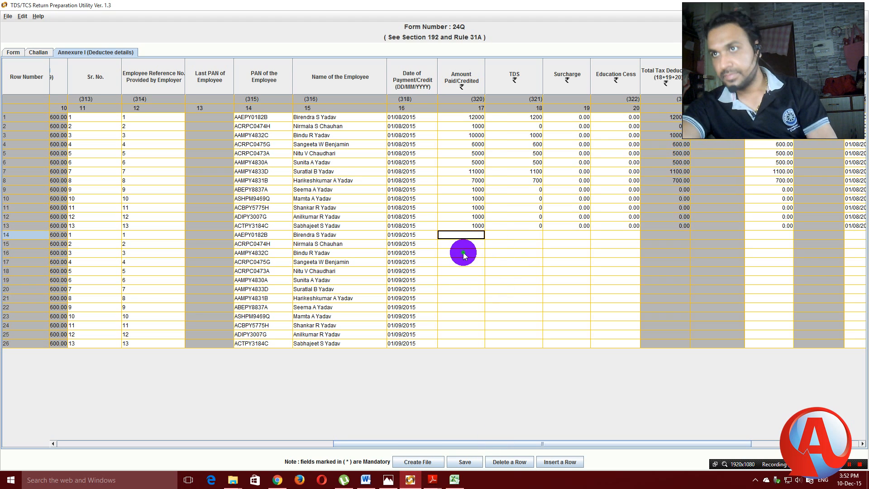
{"action": "left_click", "coordinate": [461, 252]}
{"action": "left_click", "coordinate": [470, 236]}
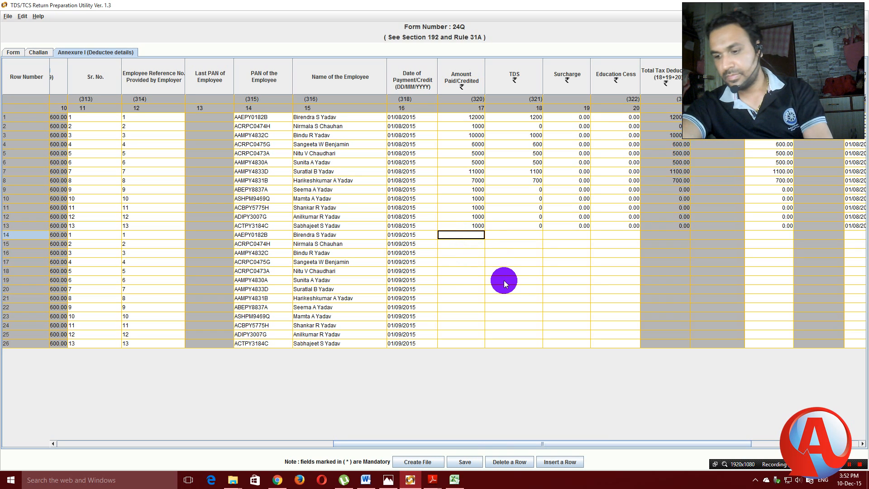
{"action": "key", "text": "shift+Down"}
{"action": "key", "text": "shift+Down"}
{"action": "key", "text": "shift+Down"}
{"action": "key", "text": "shift+Down"}
{"action": "key", "text": "shift+Down"}
{"action": "key", "text": "shift+Down"}
{"action": "key", "text": "shift+Down"}
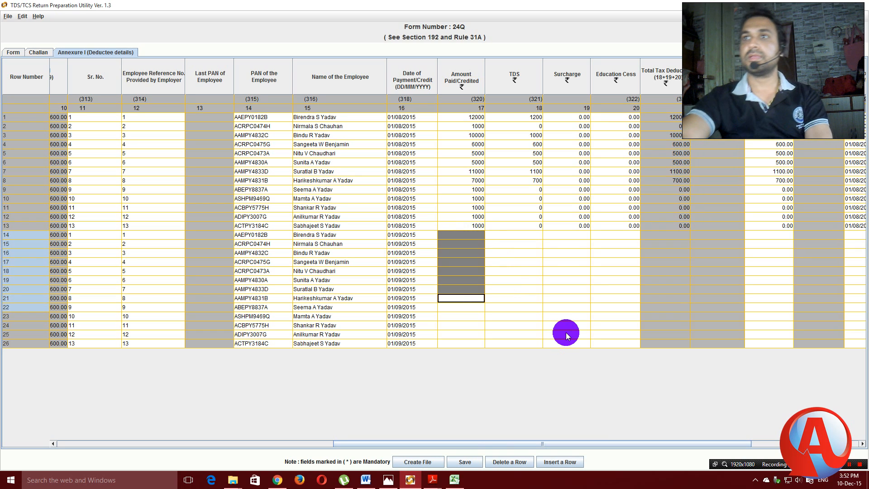
{"action": "key", "text": "shift+Down"}
{"action": "key", "text": "shift+Down"}
{"action": "key", "text": "shift+Down"}
{"action": "key", "text": "shift+Down"}
{"action": "key", "text": "shift+Down"}
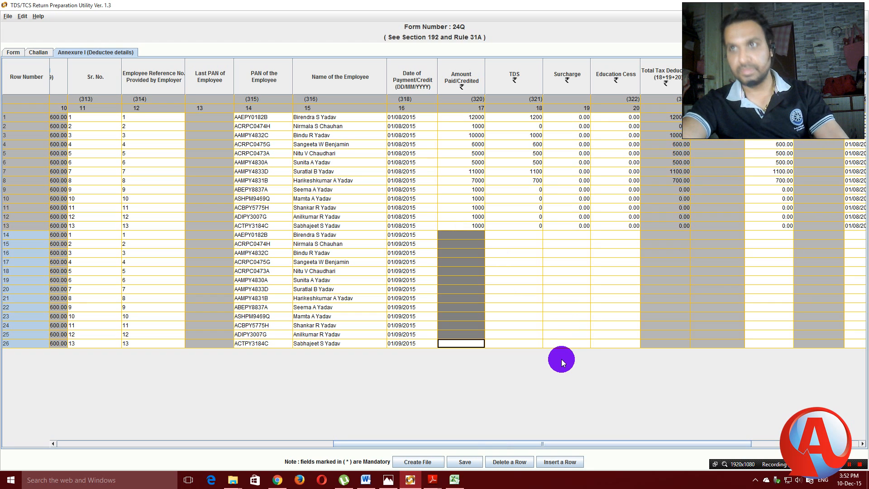
{"action": "key", "text": "ctrl+v"}
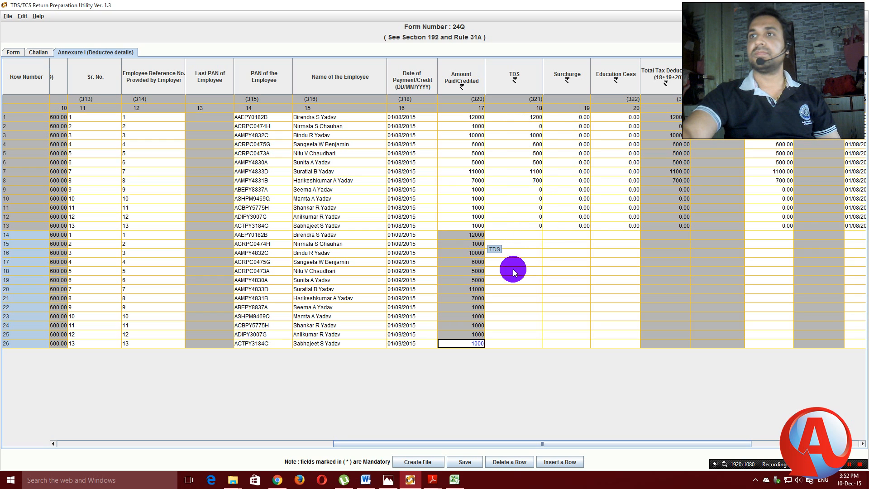
{"action": "mouse_move", "coordinate": [455, 482]}
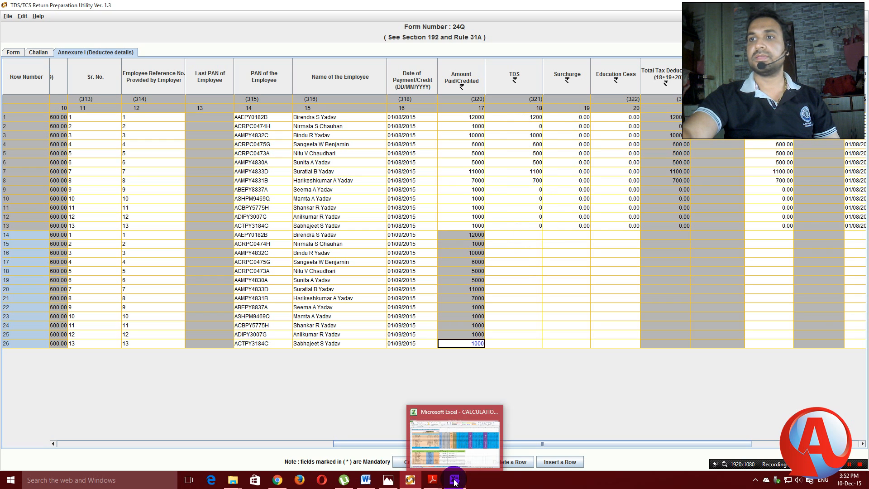
{"action": "left_click", "coordinate": [442, 435]}
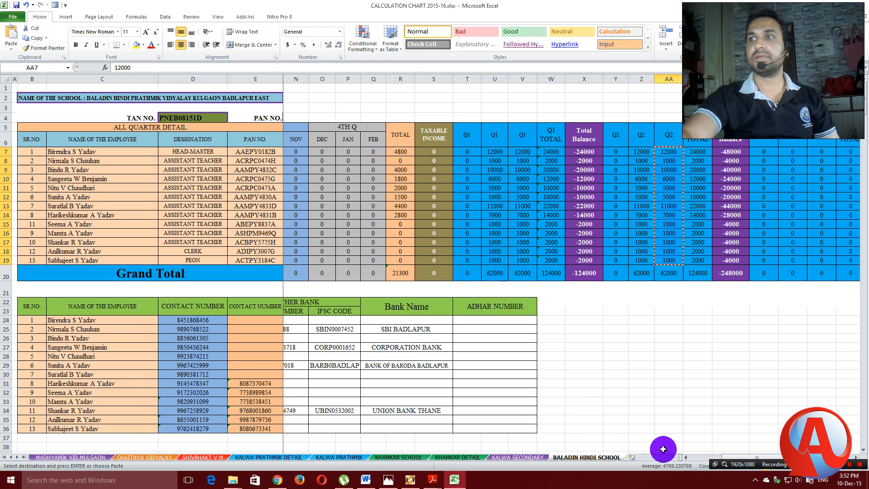
Copy the August TDS amounts in Excel cells K7:K19, starting with 1200.
{"action": "left_click", "coordinate": [685, 457]}
{"action": "left_click", "coordinate": [685, 461]}
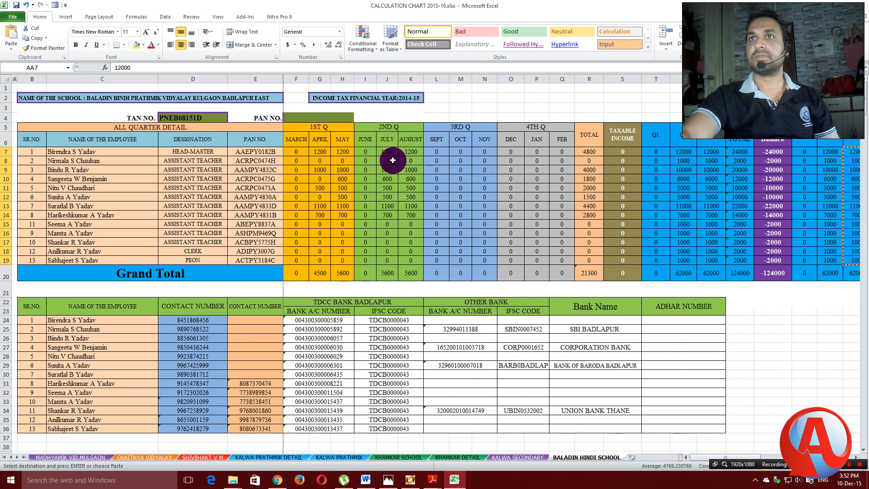
{"action": "left_click", "coordinate": [411, 152]}
{"action": "key", "text": "shift+Down"}
{"action": "key", "text": "shift+Down"}
{"action": "key", "text": "shift+Down"}
{"action": "key", "text": "shift+Down"}
{"action": "key", "text": "shift+Down"}
{"action": "key", "text": "shift+Down"}
{"action": "key", "text": "shift+Down"}
{"action": "key", "text": "shift+Down"}
{"action": "key", "text": "shift+Down"}
{"action": "key", "text": "shift+Down"}
{"action": "key", "text": "shift+Down"}
{"action": "key", "text": "shift+Down"}
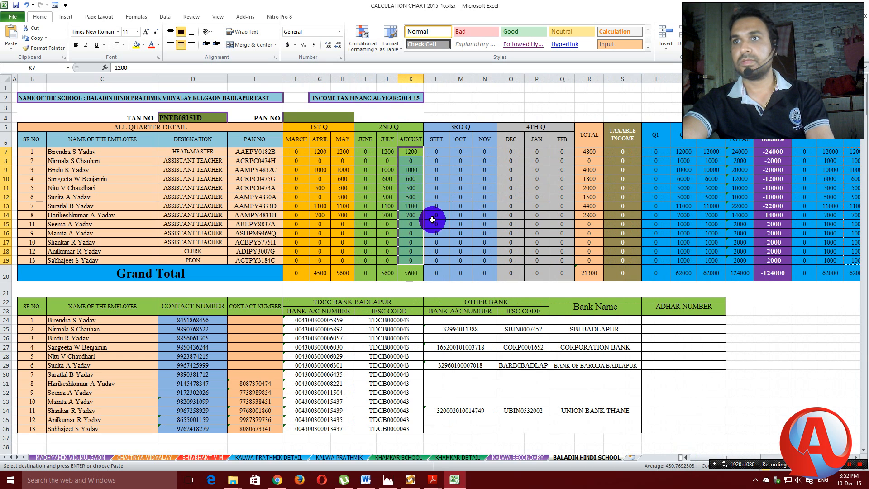
{"action": "right_click", "coordinate": [420, 217]}
{"action": "left_click", "coordinate": [435, 230]}
{"action": "left_click", "coordinate": [410, 479]}
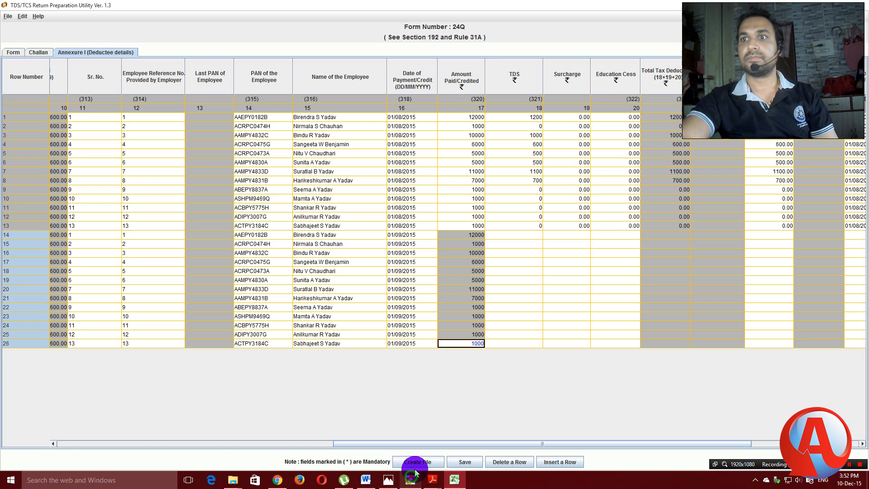
Paste the August TDS amounts (1200, 0, 1000…) into the TDS column for rows 14–26.
{"action": "left_click", "coordinate": [533, 236]}
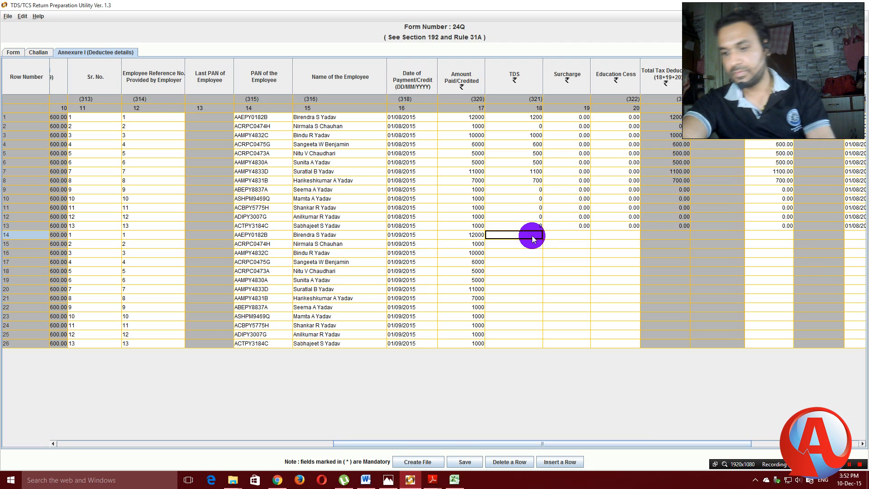
{"action": "left_click_drag", "start_coordinate": [532, 236], "coordinate": [550, 346]}
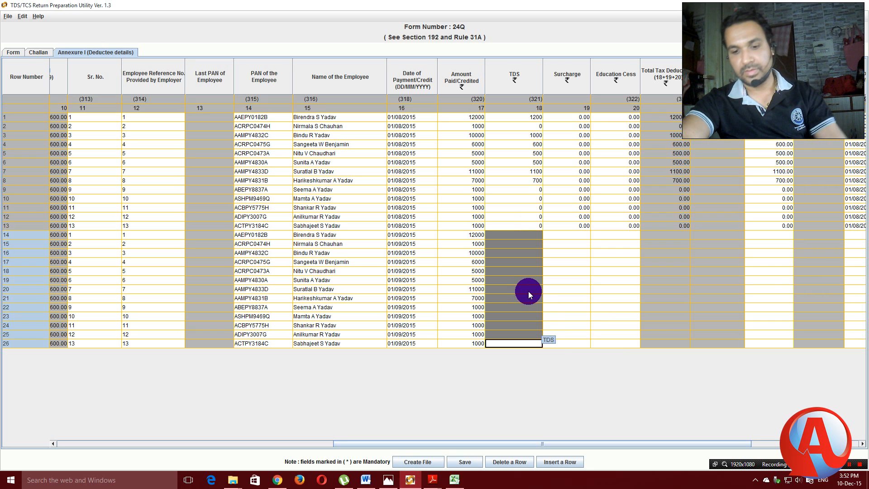
{"action": "key", "text": "ctrl+v"}
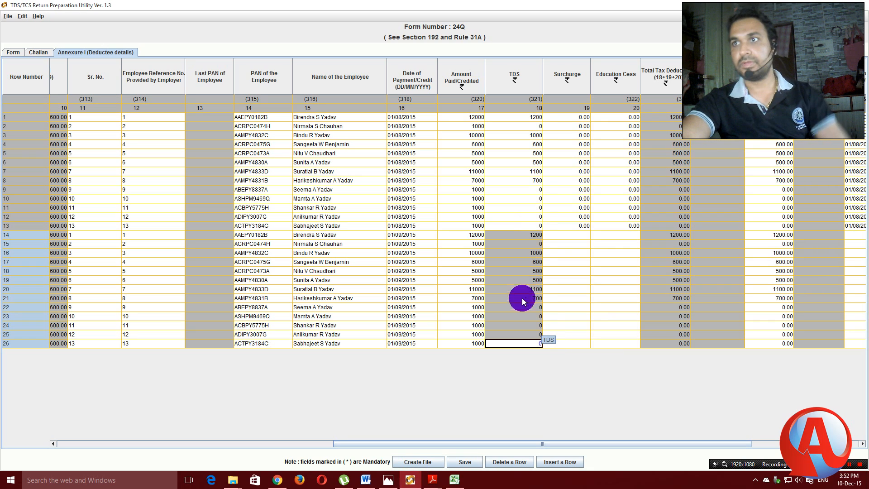
Enter 0 for Surcharge and Education Cess in all thirteen rows.
{"action": "left_click", "coordinate": [579, 236]}
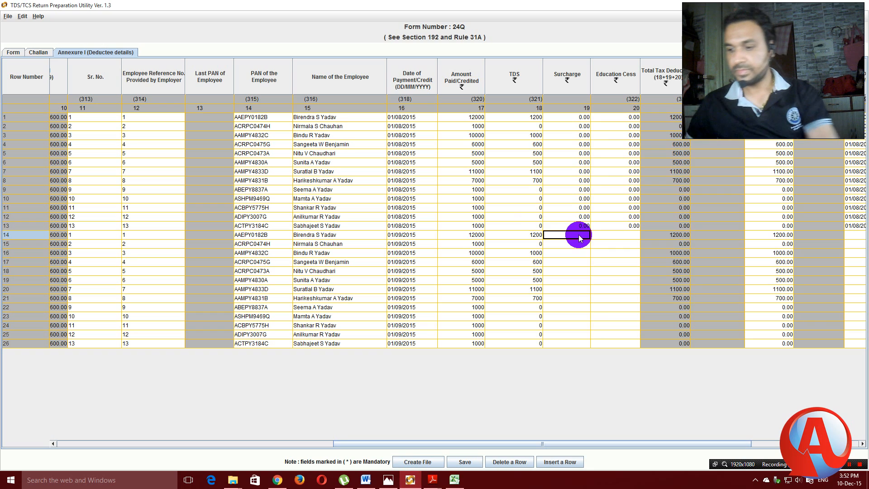
{"action": "type", "text": "0 0 0 0 0 0 0 0 0 0 0 0 0"}
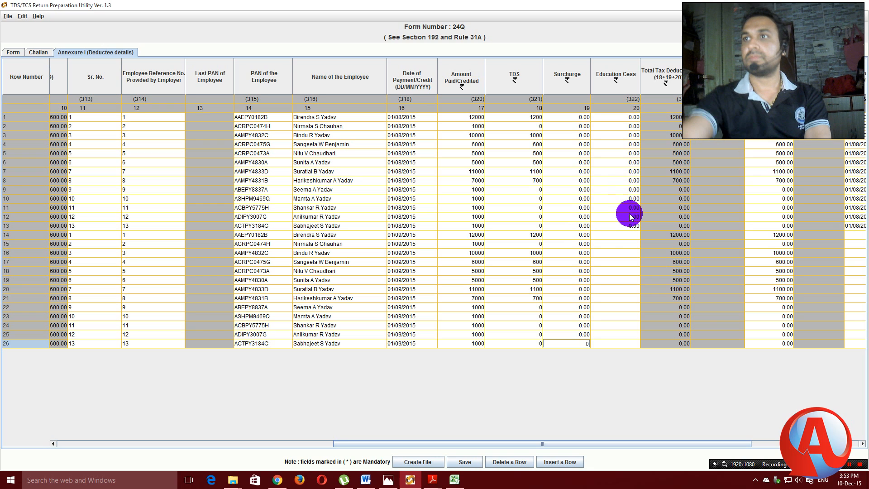
{"action": "left_click", "coordinate": [631, 235]}
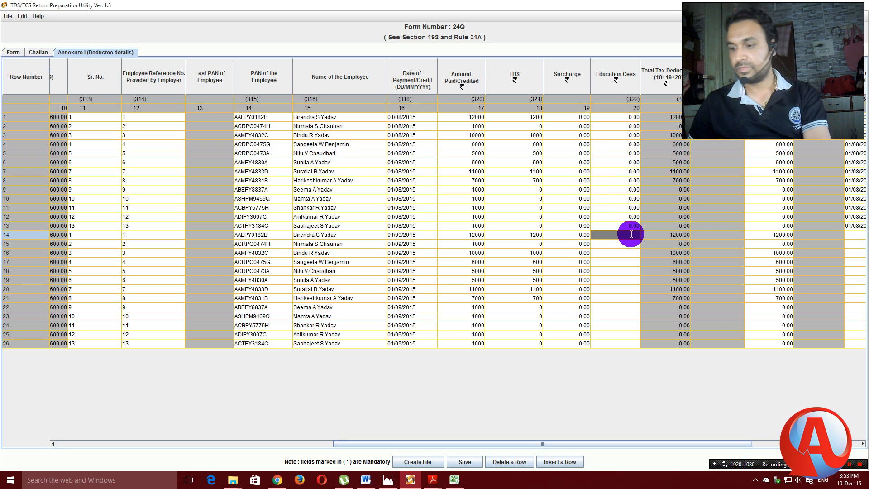
{"action": "type", "text": "0 0 0 0 0 0 0 0 0 0 0 0 0"}
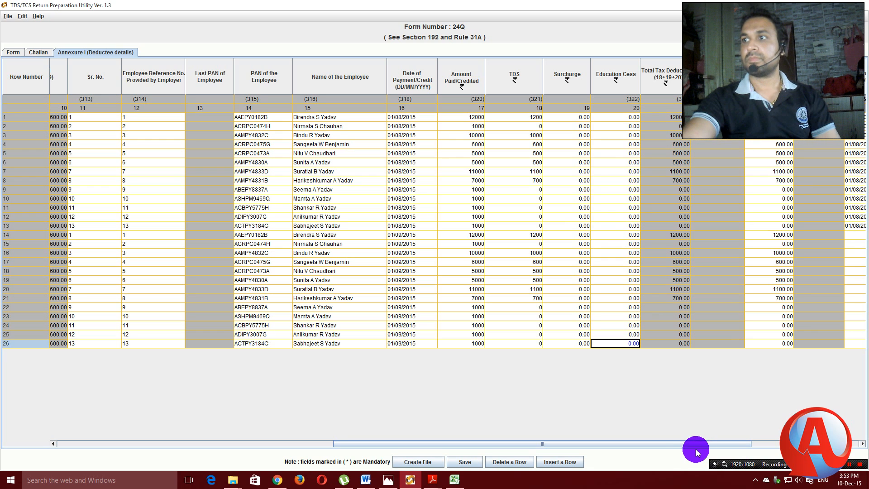
Enter 01/09/2015 as row 14's Date of Deduction and paste it into row 15.
{"action": "left_click_drag", "start_coordinate": [694, 444], "coordinate": [772, 445]}
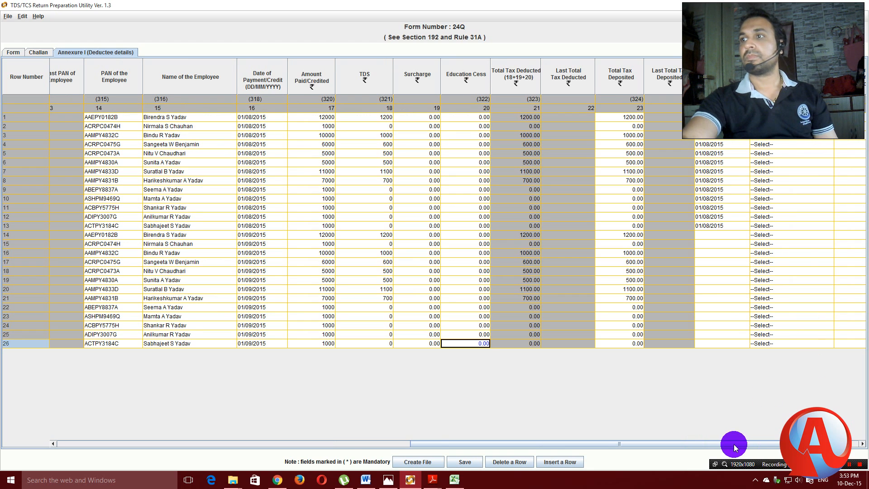
{"action": "left_click_drag", "start_coordinate": [766, 444], "coordinate": [796, 444]}
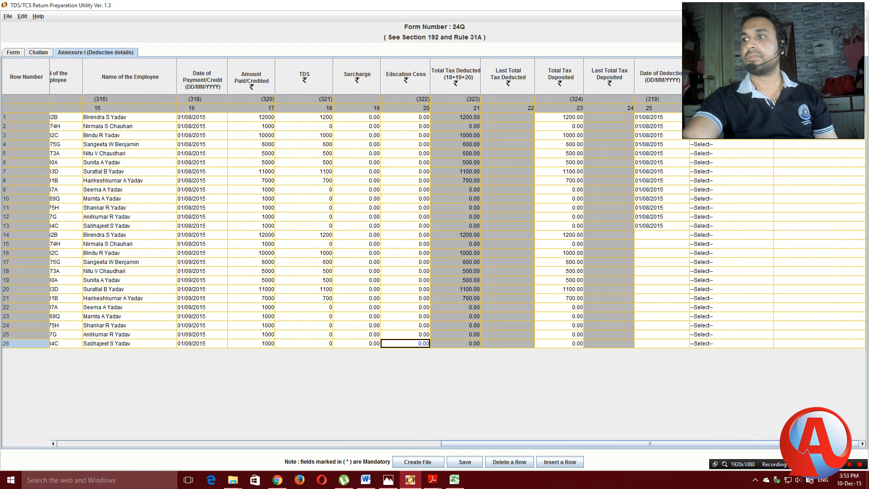
{"action": "left_click", "coordinate": [655, 234]}
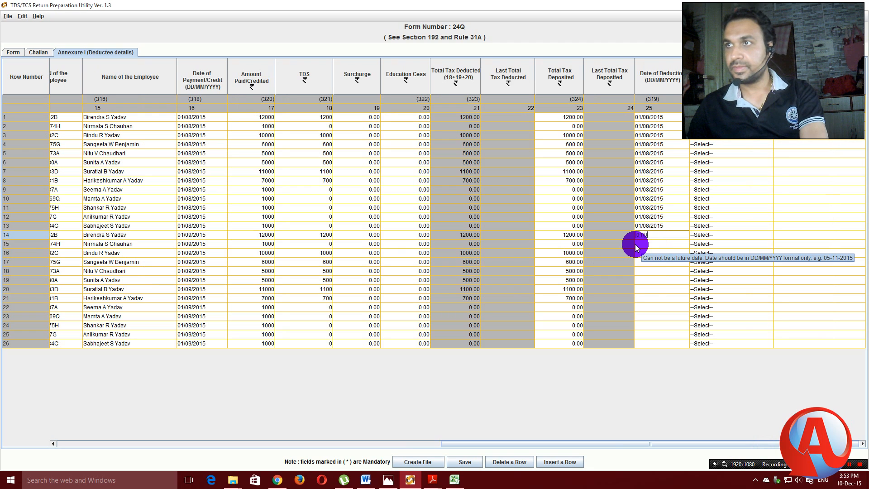
{"action": "type", "text": "9/2015"}
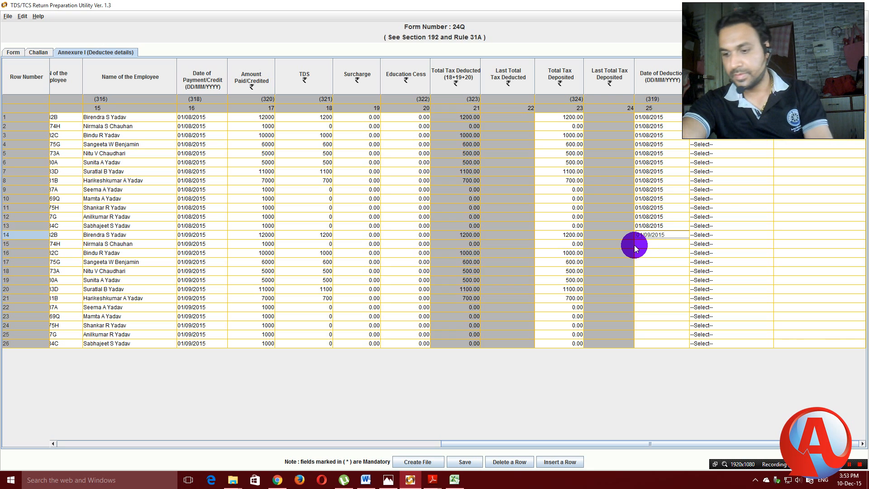
{"action": "key", "text": "shift+Left"}
{"action": "key", "text": "shift+Left"}
{"action": "key", "text": "shift+Left"}
{"action": "key", "text": "shift+Left"}
{"action": "key", "text": "shift+Left"}
{"action": "key", "text": "shift+Left"}
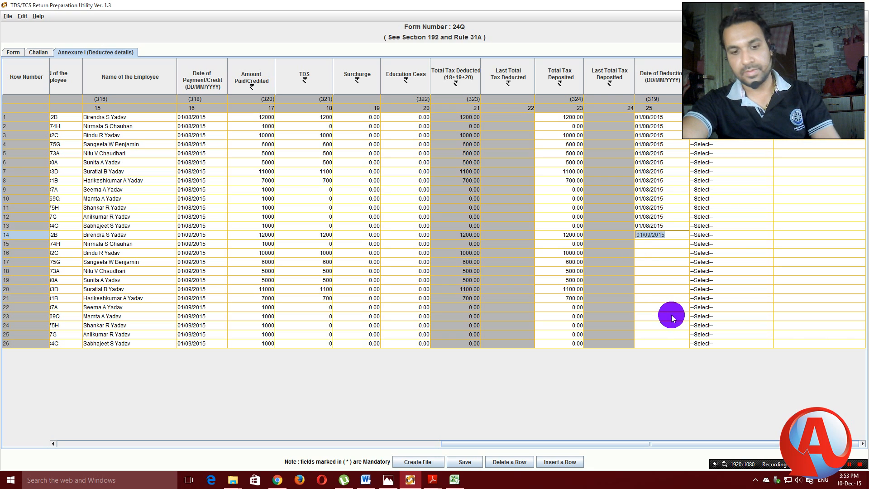
{"action": "left_click", "coordinate": [647, 244]}
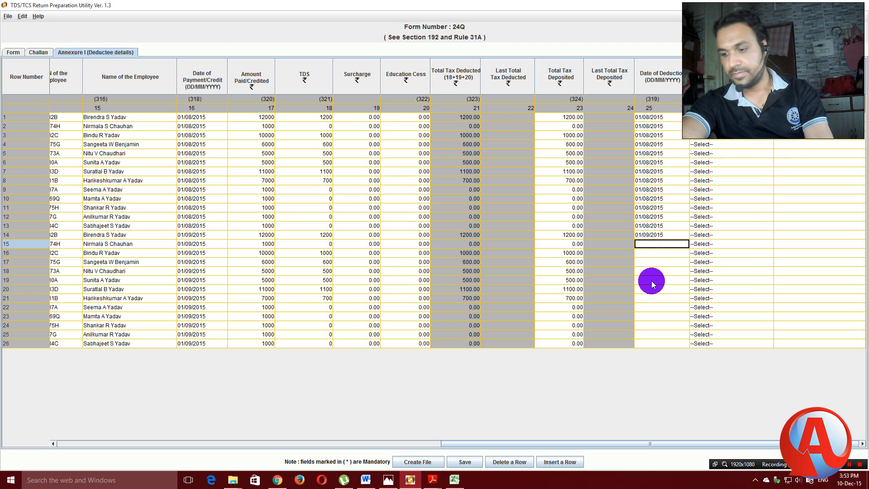
{"action": "key", "text": "shift+Down"}
{"action": "key", "text": "shift+Down"}
{"action": "key", "text": "shift+Down"}
{"action": "key", "text": "shift+Down"}
{"action": "key", "text": "shift+Down"}
{"action": "key", "text": "shift+Down"}
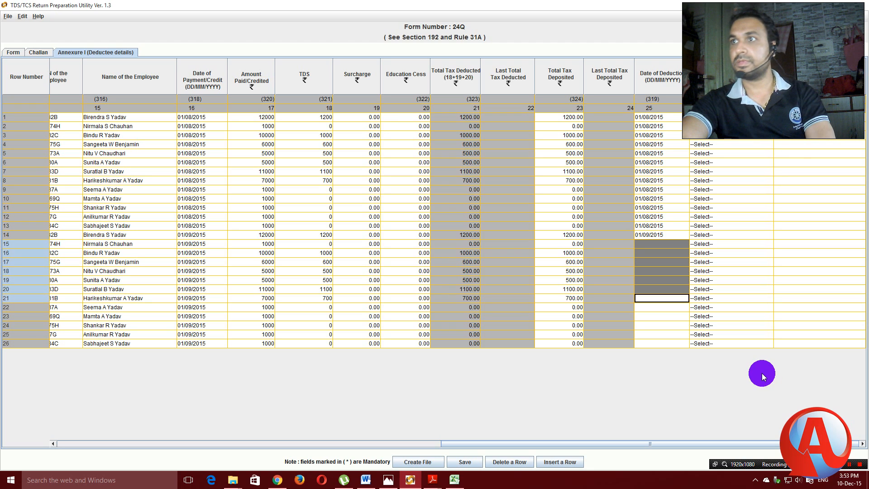
{"action": "key", "text": "shift+Down"}
{"action": "key", "text": "shift+Down"}
{"action": "key", "text": "shift+Down"}
{"action": "key", "text": "shift+Down"}
{"action": "key", "text": "shift+Down"}
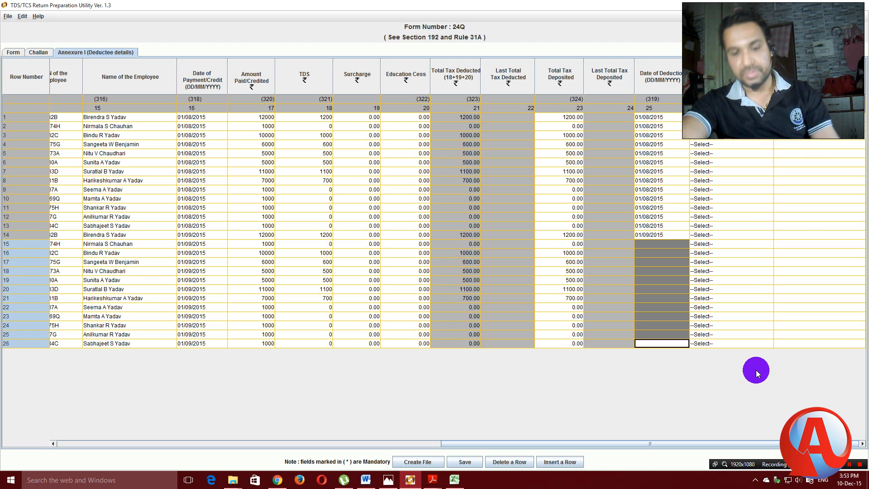
{"action": "type", "text": "01/09/2015"}
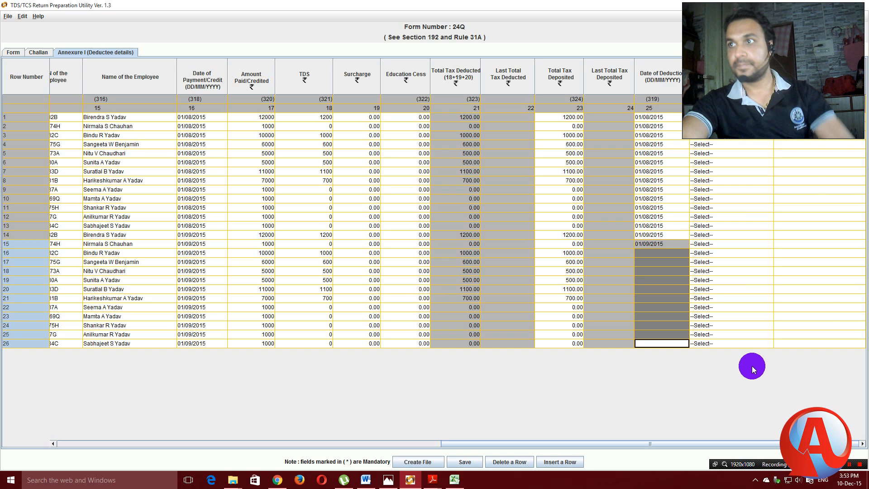
Paste 01/09/2015 into the Date of Deduction of rows 16–26.
{"action": "left_click", "coordinate": [650, 252]}
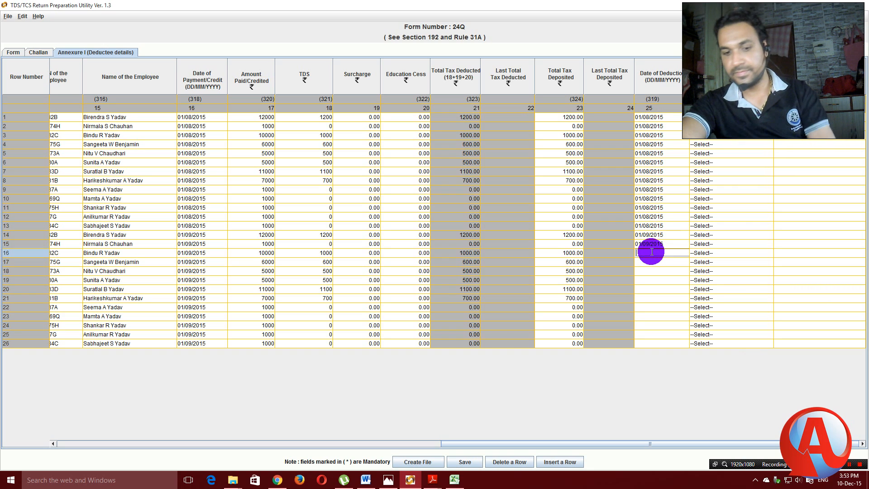
{"action": "type", "text": "01/09/2015"}
{"action": "left_click", "coordinate": [653, 261]}
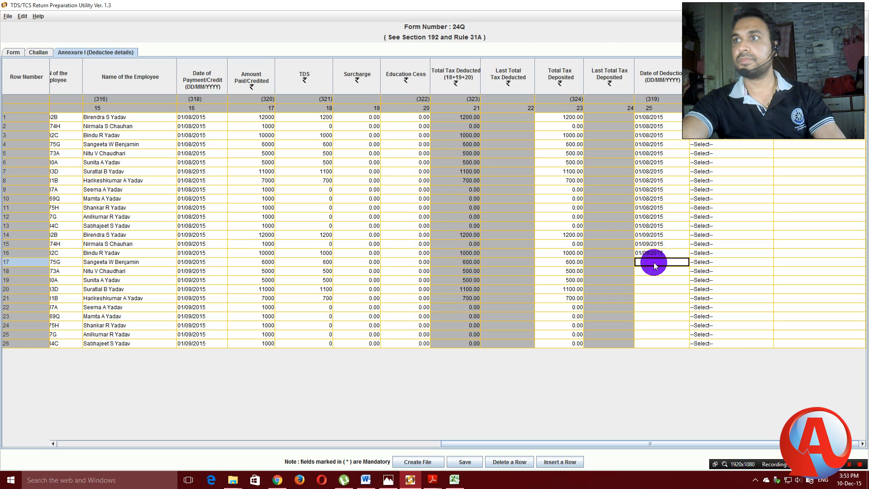
{"action": "left_click", "coordinate": [653, 271]}
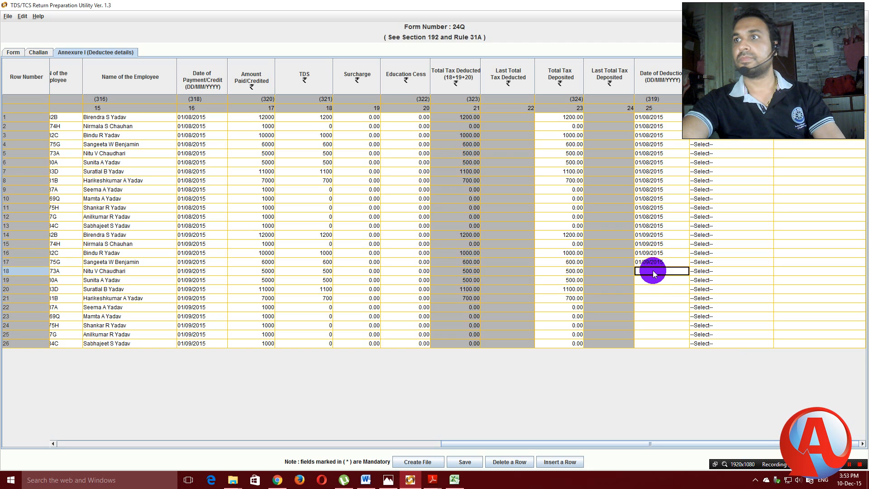
{"action": "key", "text": "ctrl+v"}
{"action": "left_click", "coordinate": [653, 279]}
{"action": "key", "text": "ctrl+v"}
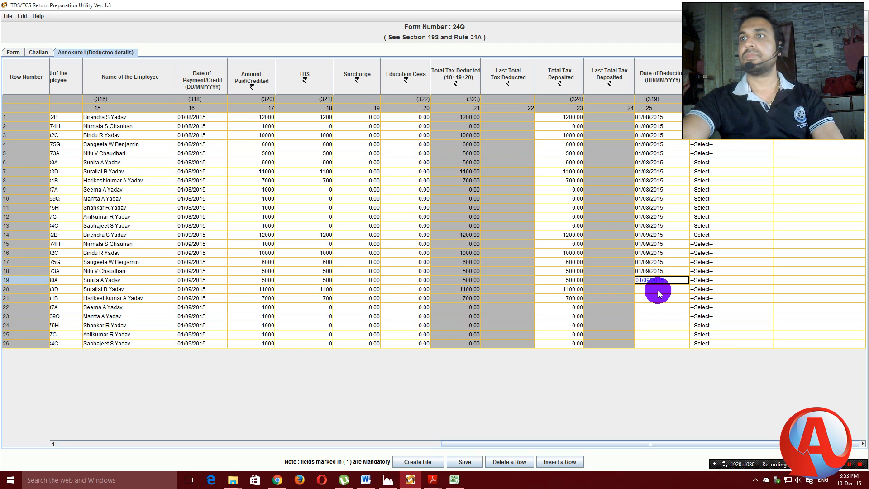
{"action": "left_click", "coordinate": [657, 289]}
{"action": "left_click", "coordinate": [657, 300]}
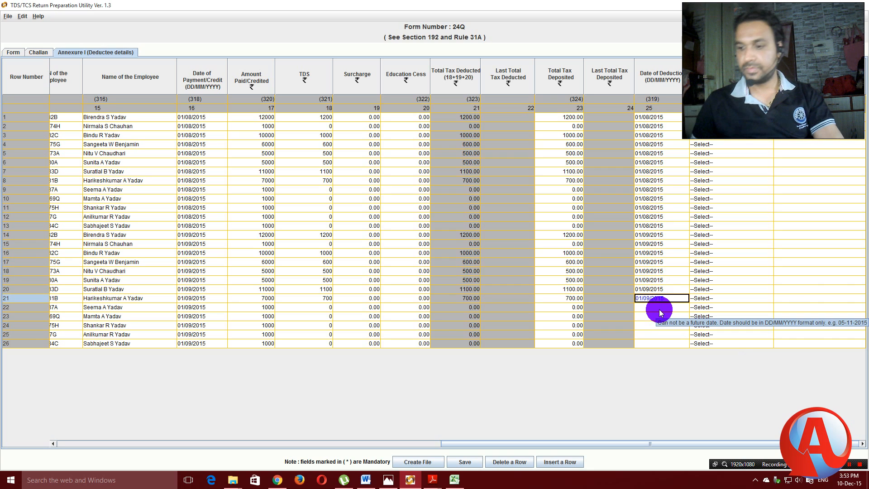
{"action": "left_click", "coordinate": [659, 310]}
{"action": "key", "text": "Down"}
{"action": "type", "text": "01/09/2015"}
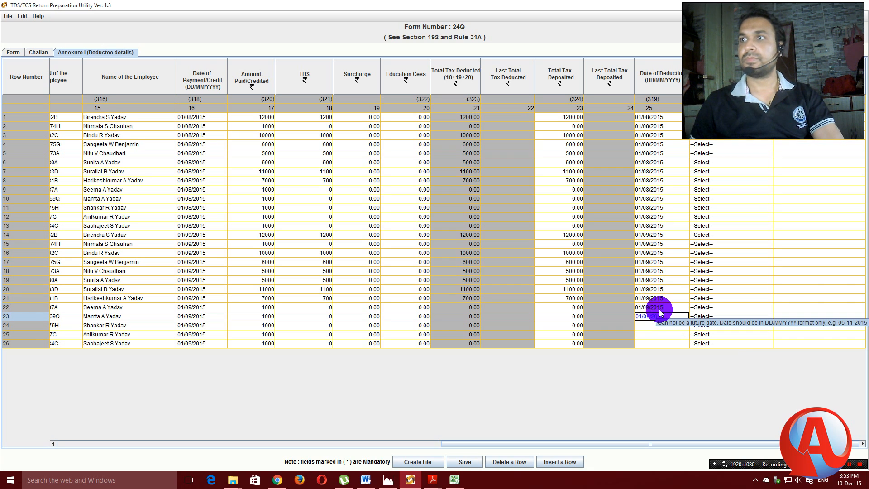
{"action": "key", "text": "Down"}
{"action": "key", "text": "Down"}
{"action": "type", "text": "01/09/2015"}
{"action": "key", "text": "Down"}
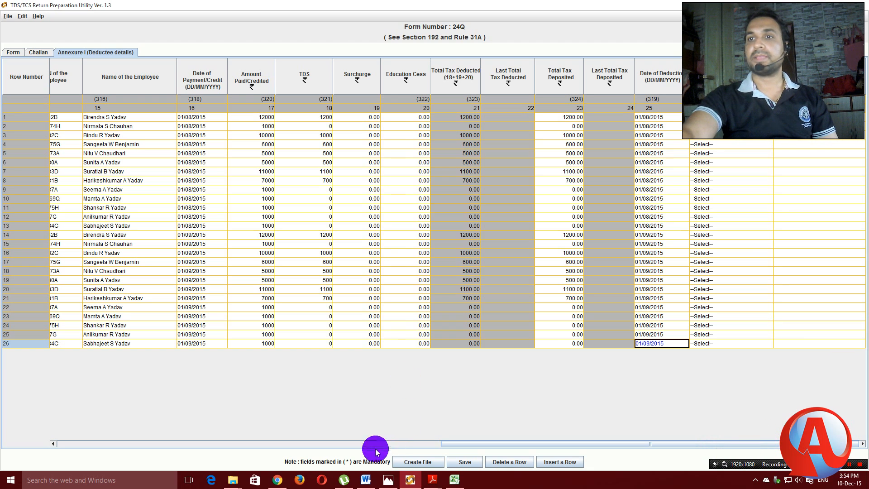
{"action": "mouse_move", "coordinate": [282, 483]}
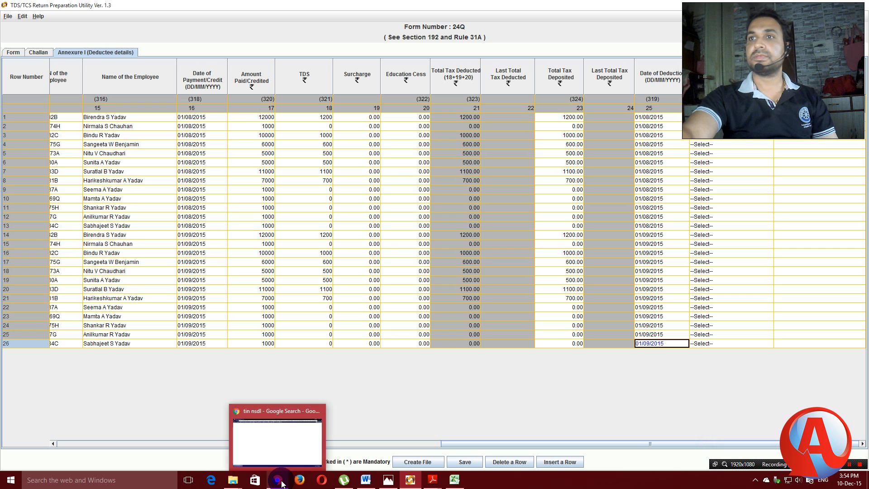
{"action": "left_click", "coordinate": [465, 461]}
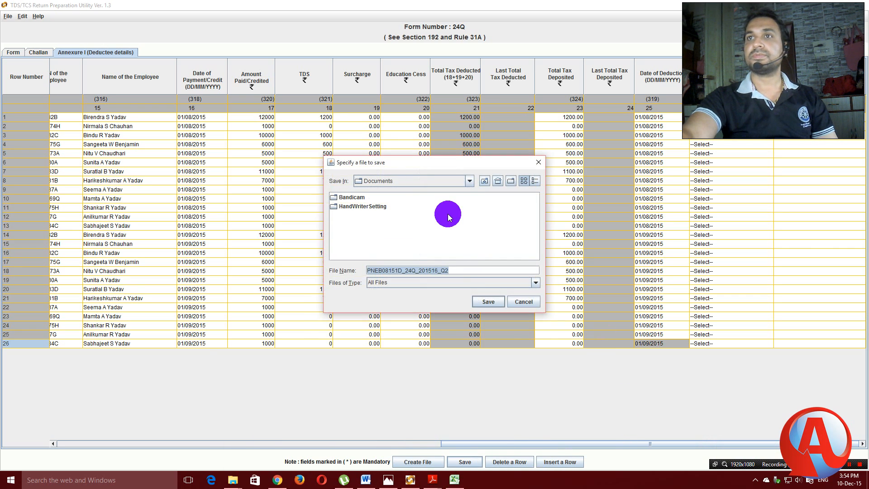
{"action": "left_click", "coordinate": [469, 181]}
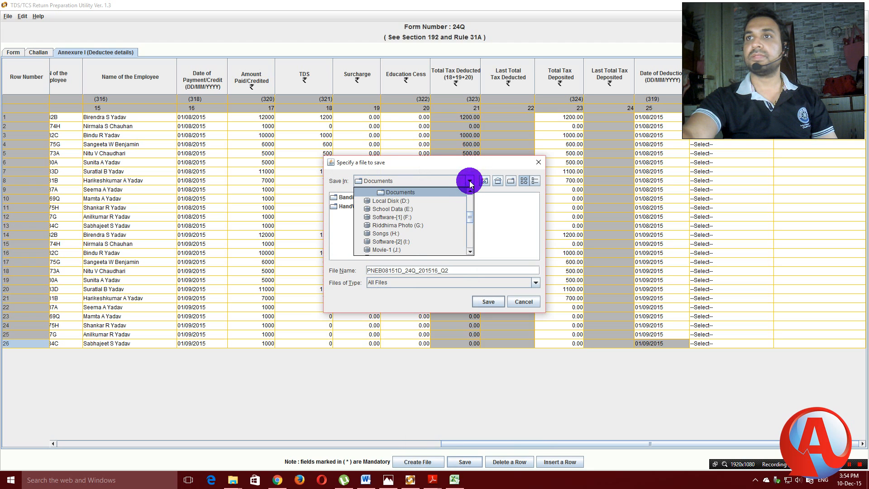
{"action": "left_click_drag", "start_coordinate": [470, 221], "coordinate": [469, 198]}
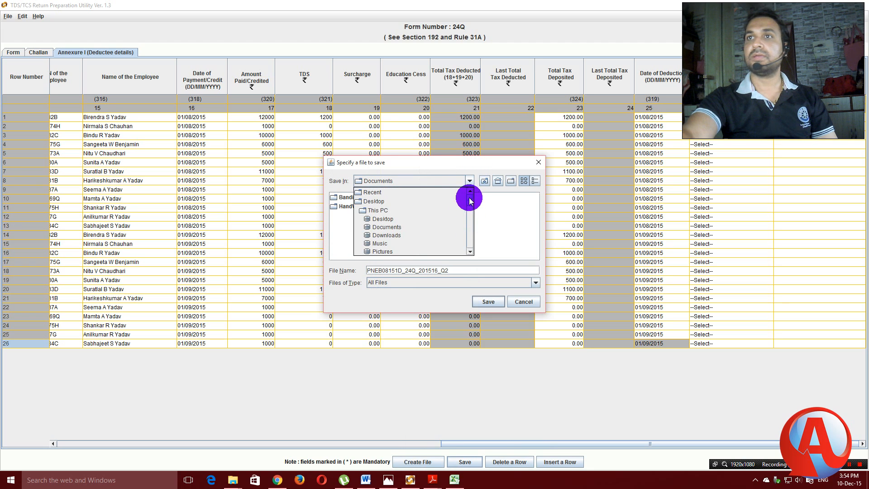
{"action": "left_click", "coordinate": [374, 202]}
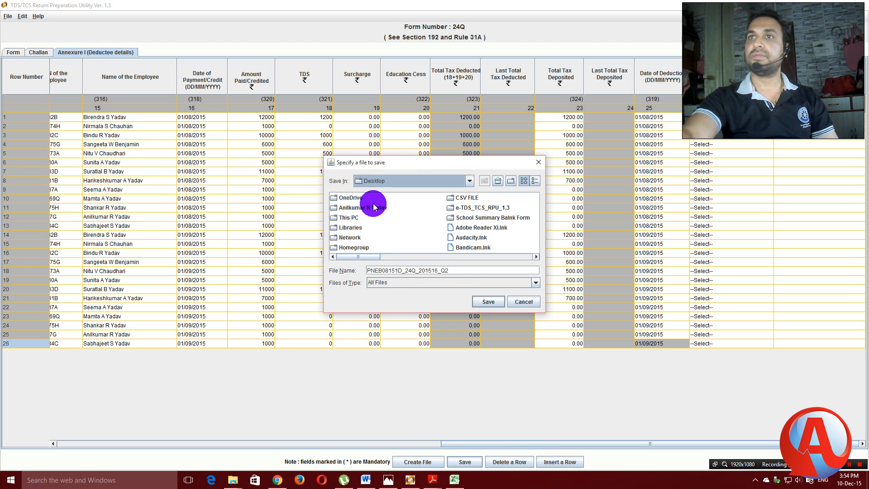
{"action": "double_click", "coordinate": [479, 207]}
{"action": "left_click", "coordinate": [354, 199]}
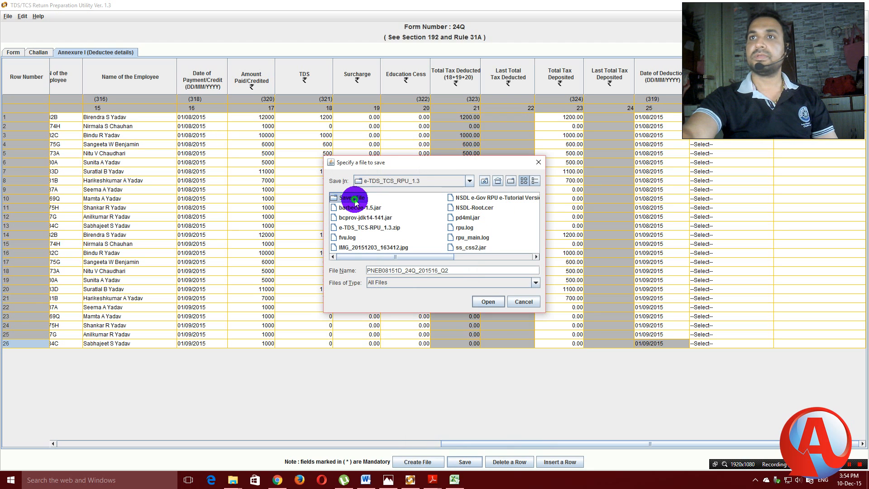
{"action": "double_click", "coordinate": [354, 199]}
{"action": "left_click", "coordinate": [360, 198]}
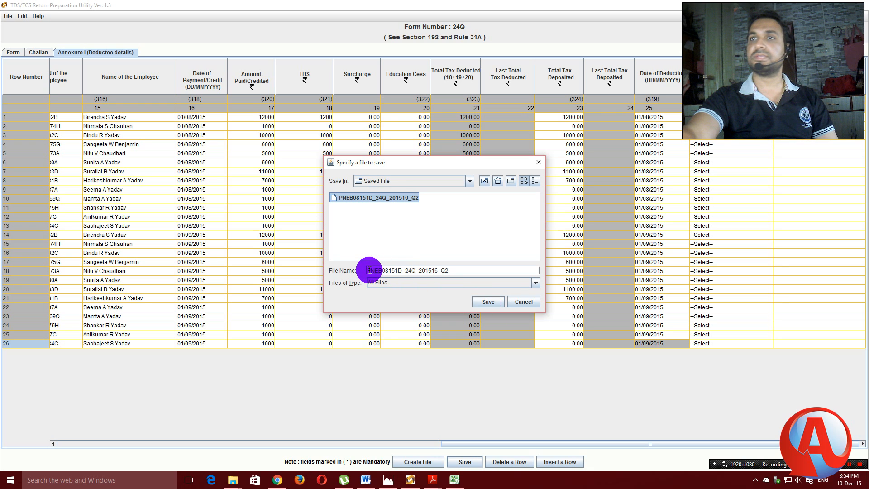
{"action": "left_click", "coordinate": [489, 300]}
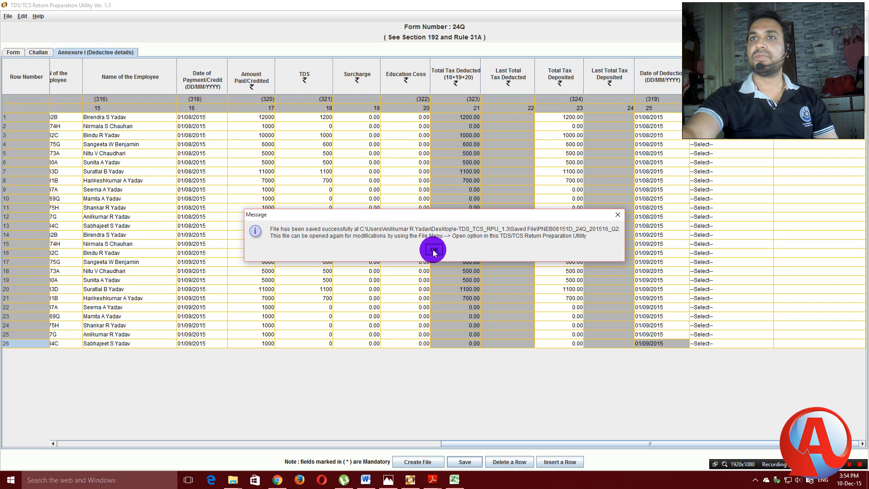
{"action": "left_click", "coordinate": [432, 249]}
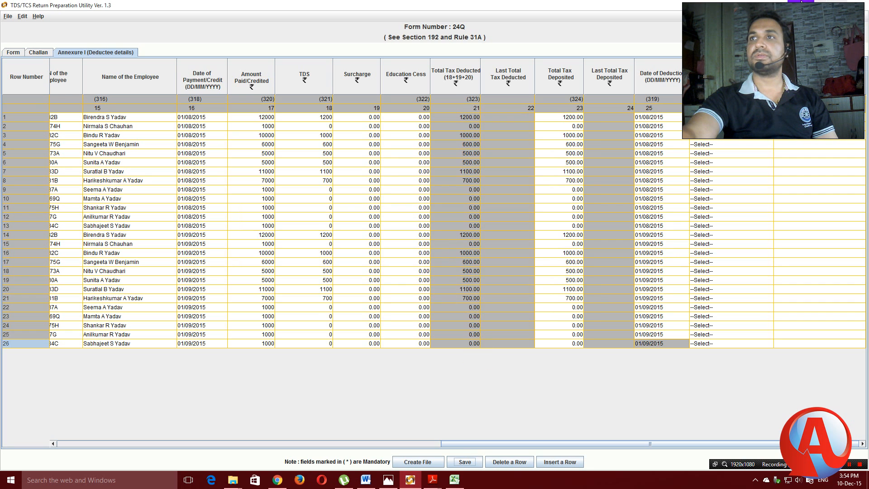
Close the Excel calculation chart, the PDF and the 2015-2016 folder window.
{"action": "key", "text": "alt+Tab"}
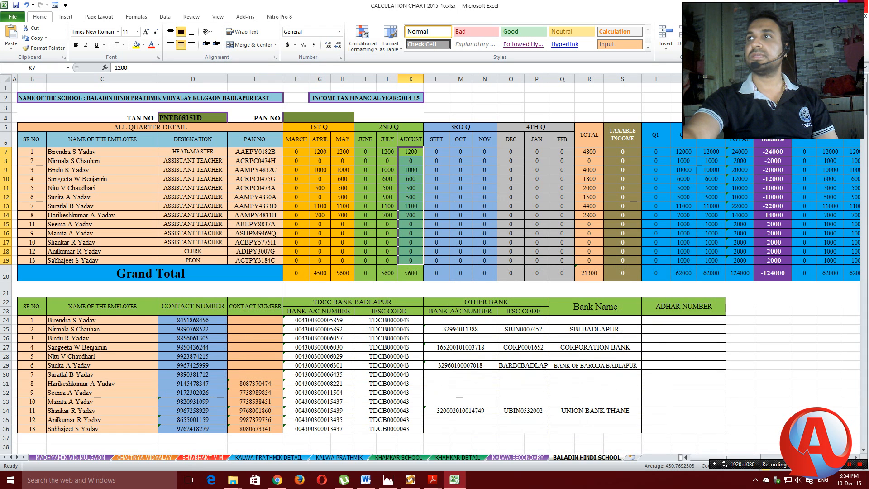
{"action": "left_click", "coordinate": [856, 2]}
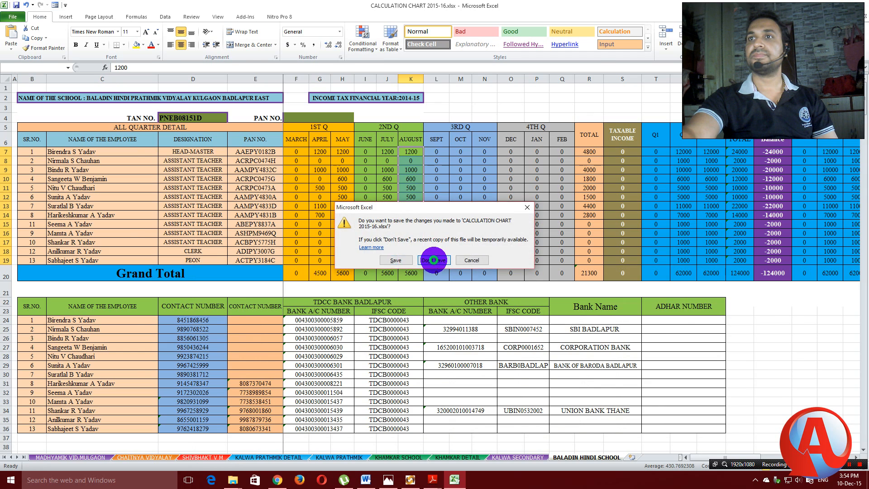
{"action": "left_click", "coordinate": [435, 256]}
{"action": "left_click", "coordinate": [860, 4]}
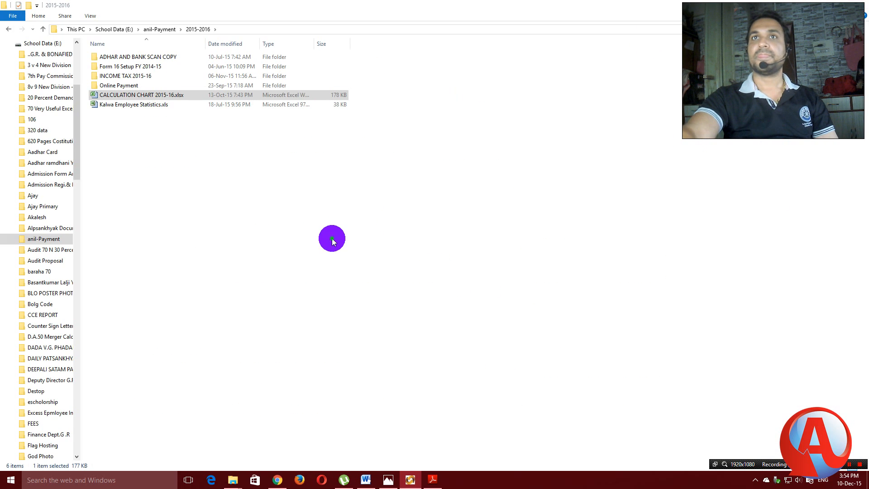
{"action": "key", "text": "alt+F4"}
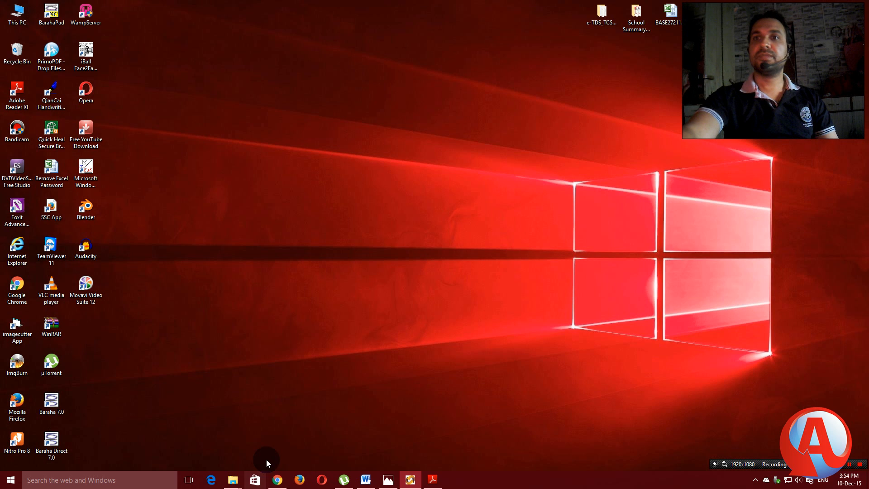
{"action": "mouse_move", "coordinate": [277, 484]}
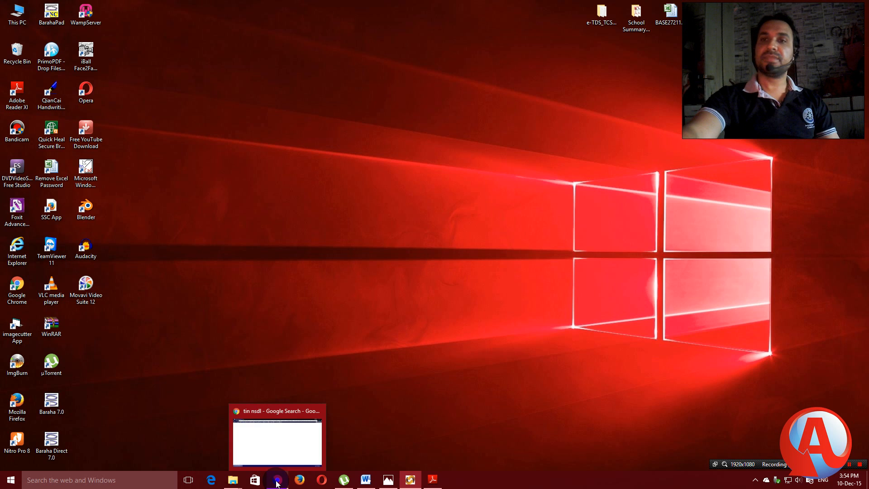
{"action": "left_click", "coordinate": [276, 483]}
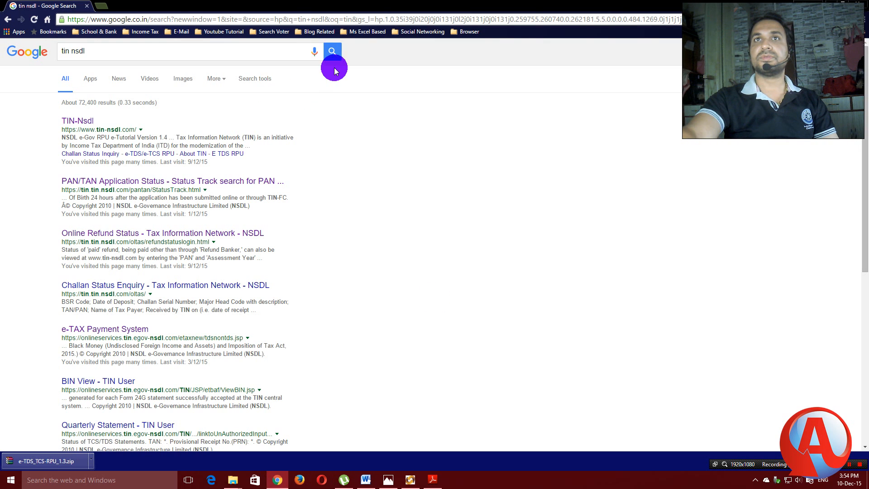
Search Google for 'challan status' and open the tin.tin.nsdl.com result.
{"action": "left_click_drag", "start_coordinate": [86, 50], "coordinate": [52, 52]}
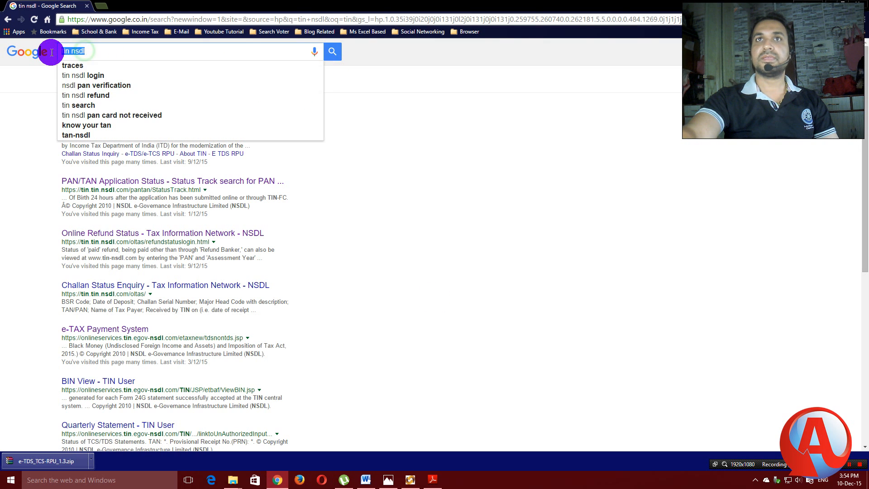
{"action": "type", "text": "c"}
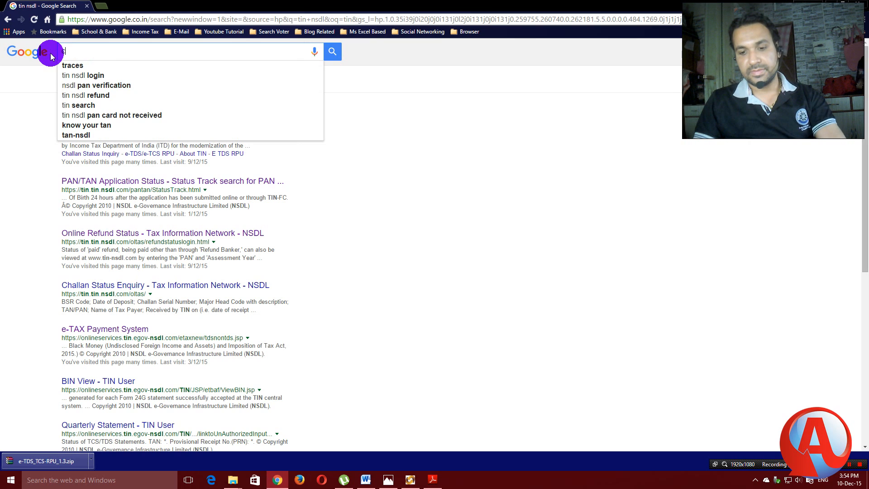
{"action": "type", "text": "halla"}
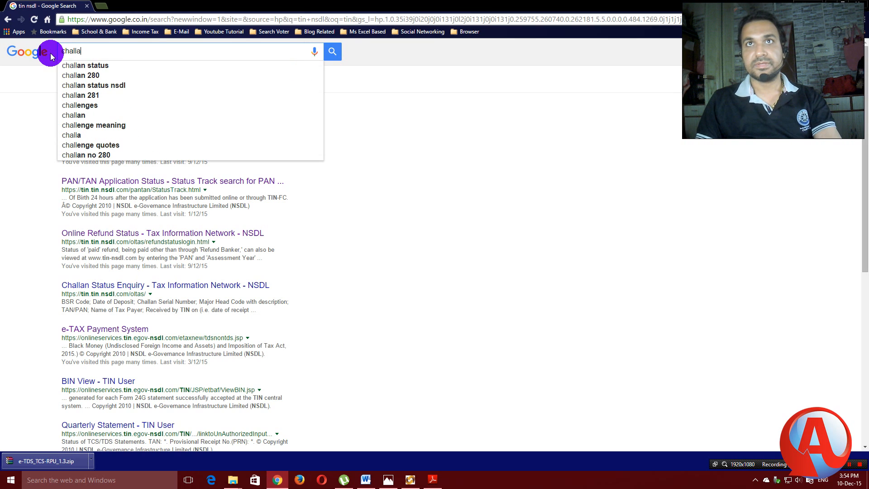
{"action": "left_click", "coordinate": [91, 68]}
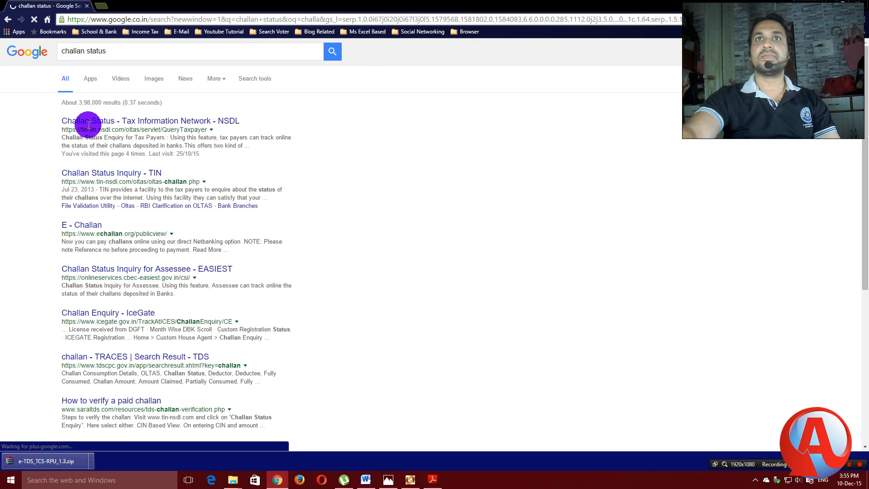
{"action": "left_click", "coordinate": [174, 123]}
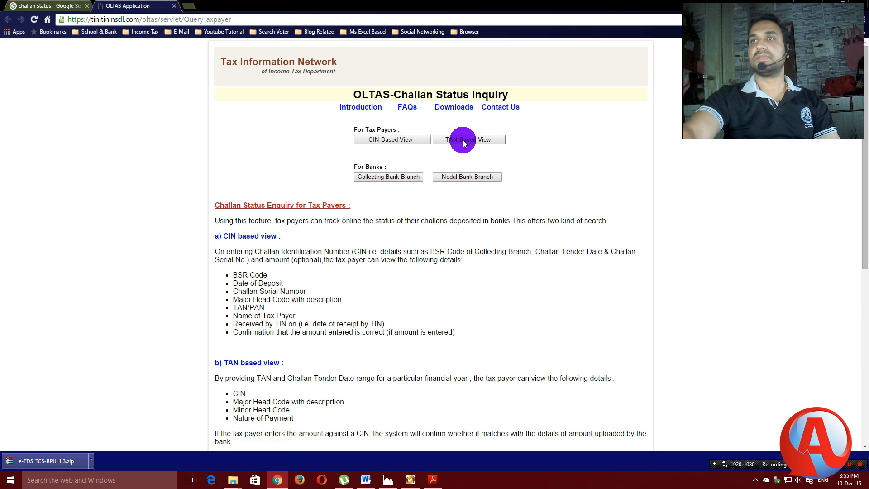
Open the TAN-based query, fill in the deductor's TAN, and set the start date to 01/JUL/2015.
{"action": "left_click", "coordinate": [463, 141]}
{"action": "left_click", "coordinate": [451, 130]}
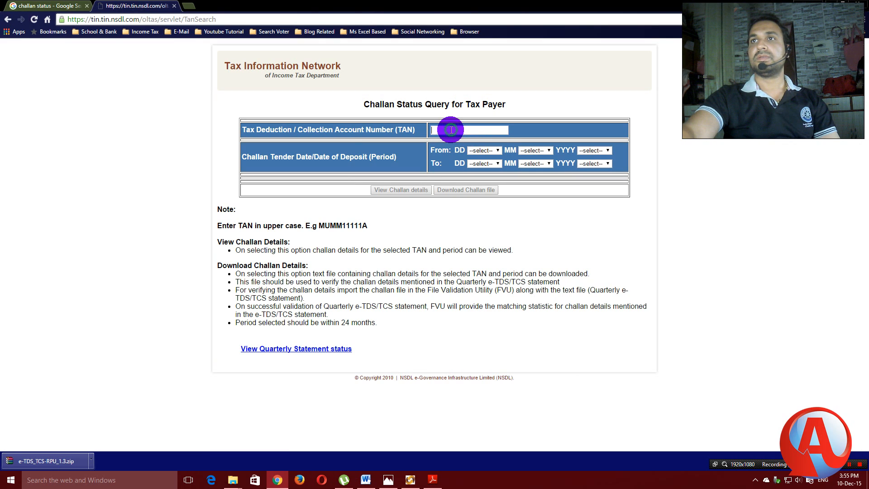
{"action": "left_click", "coordinate": [450, 141]}
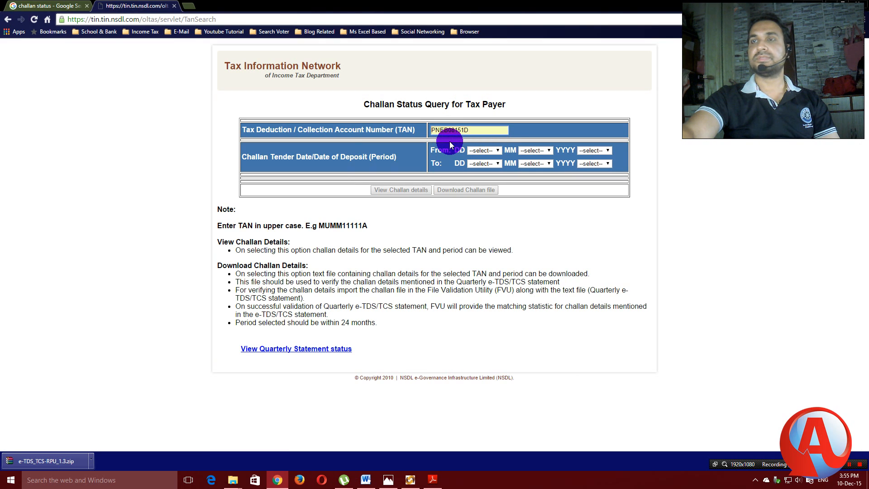
{"action": "left_click", "coordinate": [498, 154]}
{"action": "left_click", "coordinate": [481, 165]}
{"action": "left_click", "coordinate": [547, 154]}
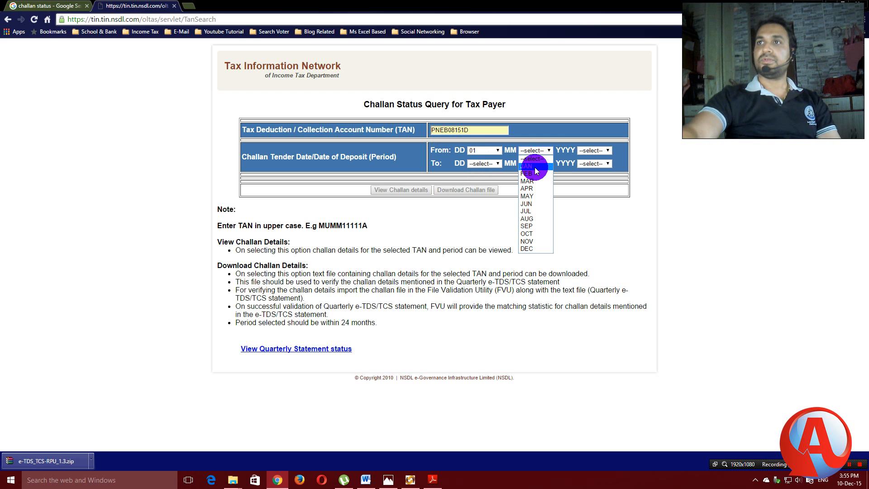
{"action": "left_click", "coordinate": [528, 212]}
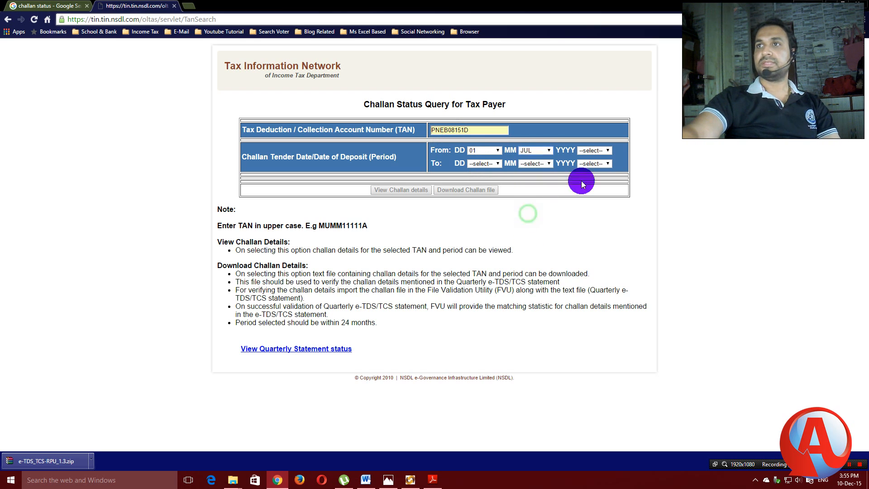
{"action": "left_click", "coordinate": [606, 150]}
{"action": "left_click", "coordinate": [585, 243]}
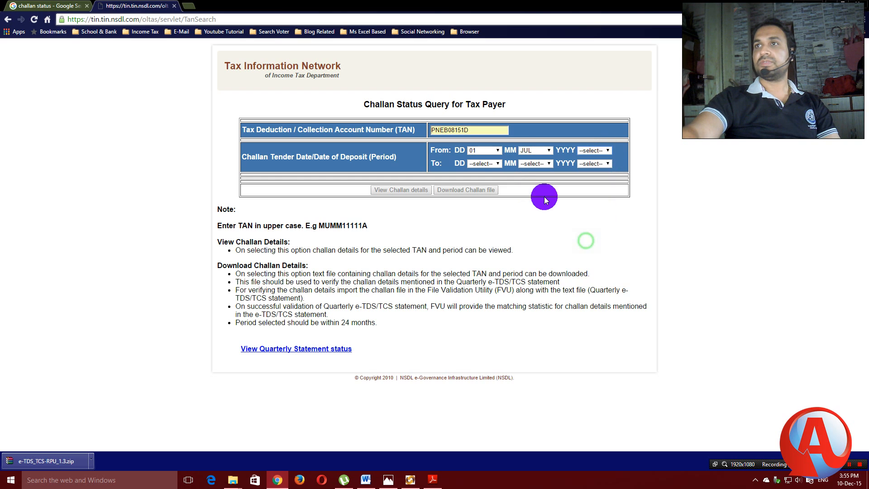
Set the end date to 30/SEP/2015 and view the challan details.
{"action": "left_click", "coordinate": [498, 162]}
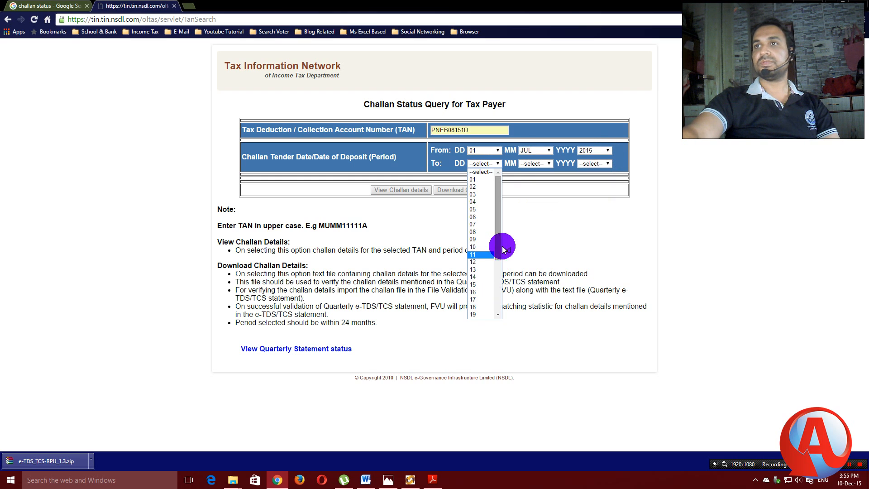
{"action": "left_click_drag", "start_coordinate": [498, 245], "coordinate": [490, 308]}
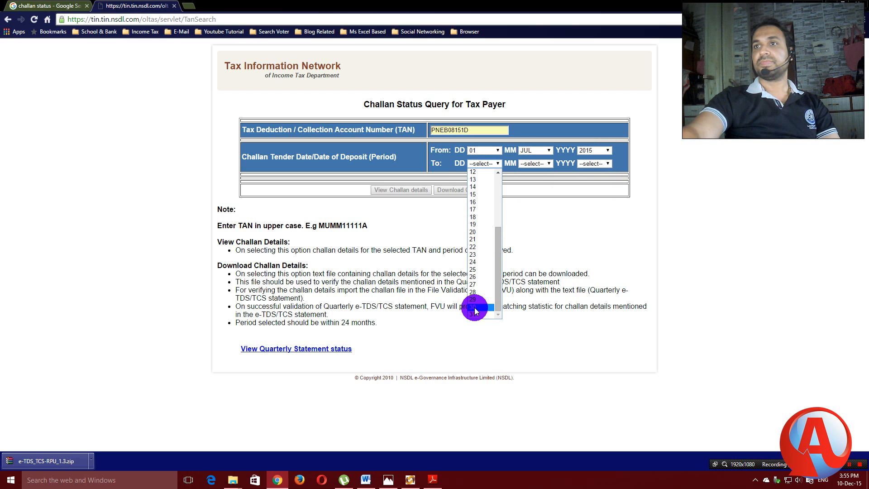
{"action": "left_click", "coordinate": [474, 307]}
{"action": "left_click", "coordinate": [547, 165]}
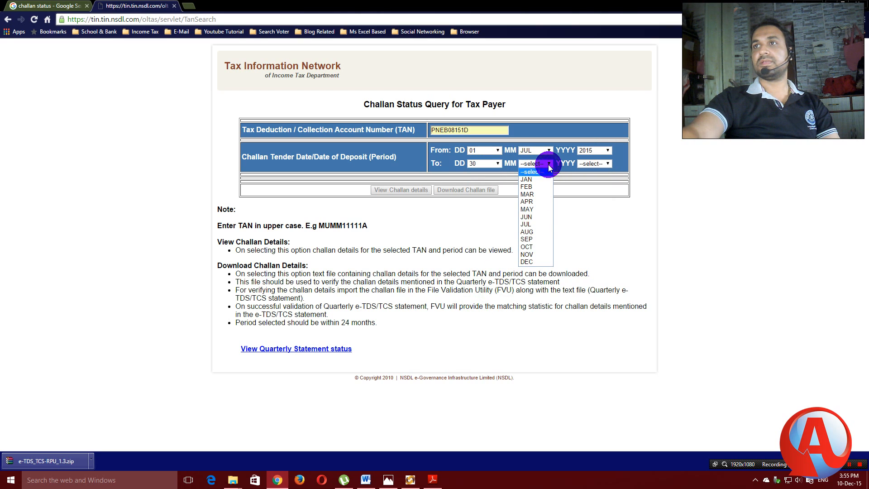
{"action": "left_click", "coordinate": [526, 261]}
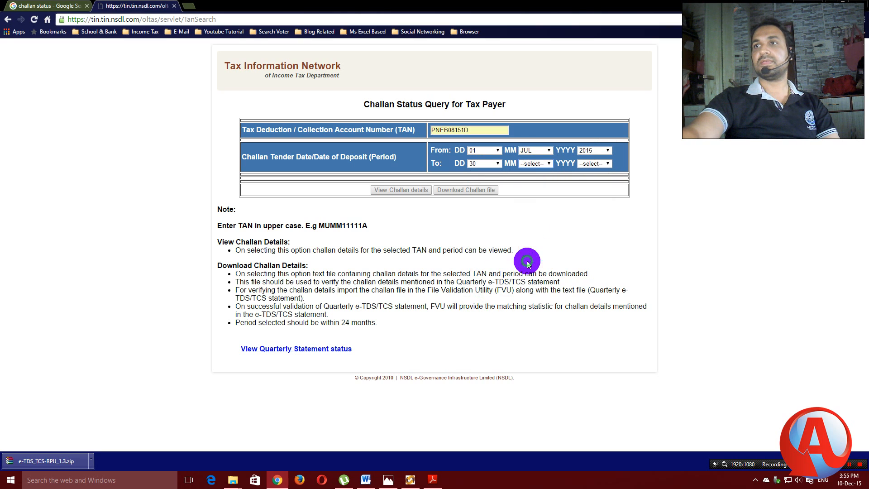
{"action": "left_click", "coordinate": [608, 165]}
{"action": "left_click", "coordinate": [581, 252]}
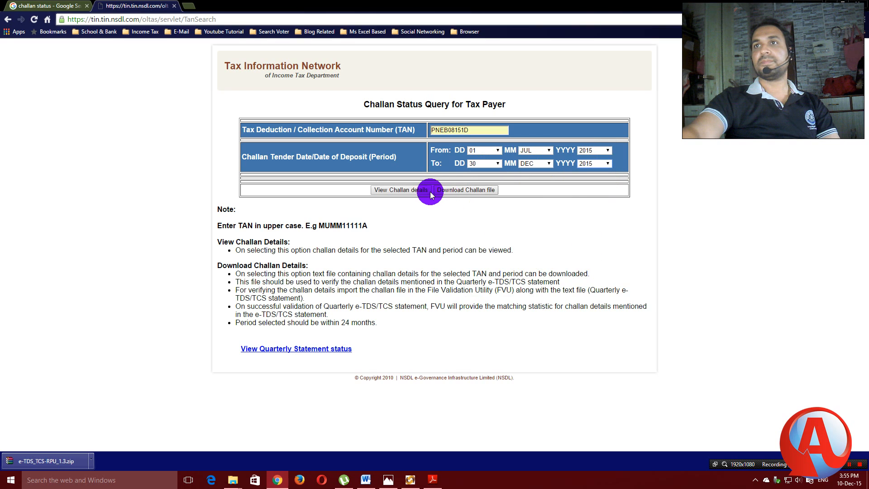
{"action": "left_click", "coordinate": [389, 190]}
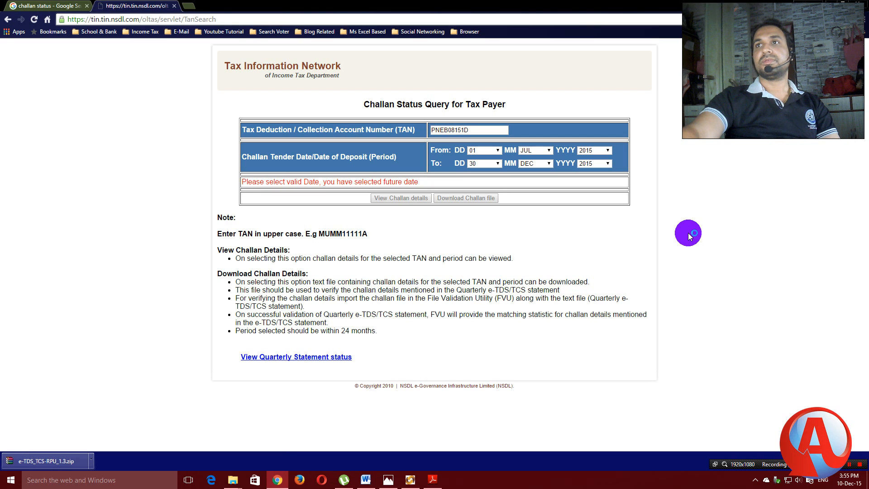
{"action": "left_click", "coordinate": [549, 165]}
{"action": "left_click", "coordinate": [530, 240]}
{"action": "left_click", "coordinate": [390, 197]}
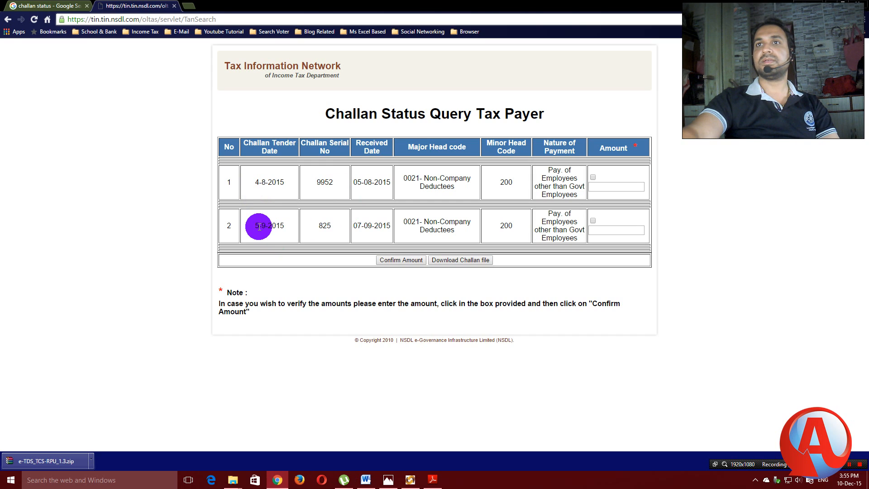
Tick both challans, enter 5600 as each challan's amount, and confirm the amounts.
{"action": "left_click", "coordinate": [411, 480]}
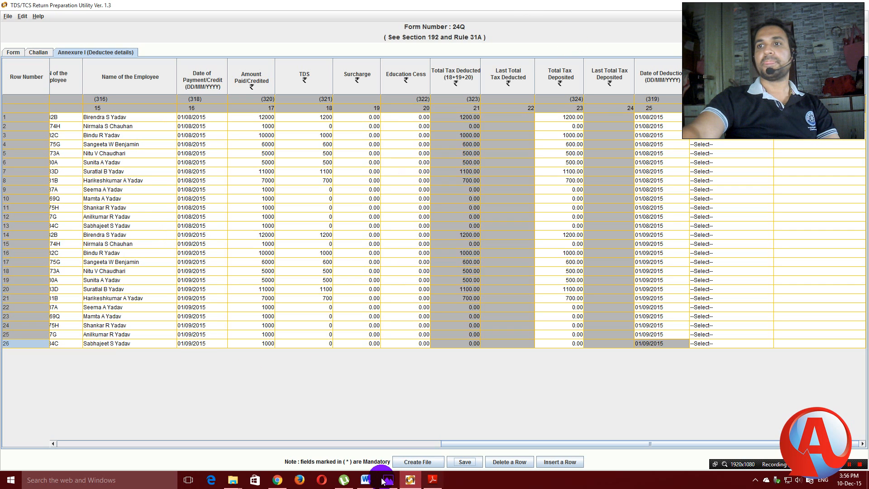
{"action": "left_click", "coordinate": [277, 480]}
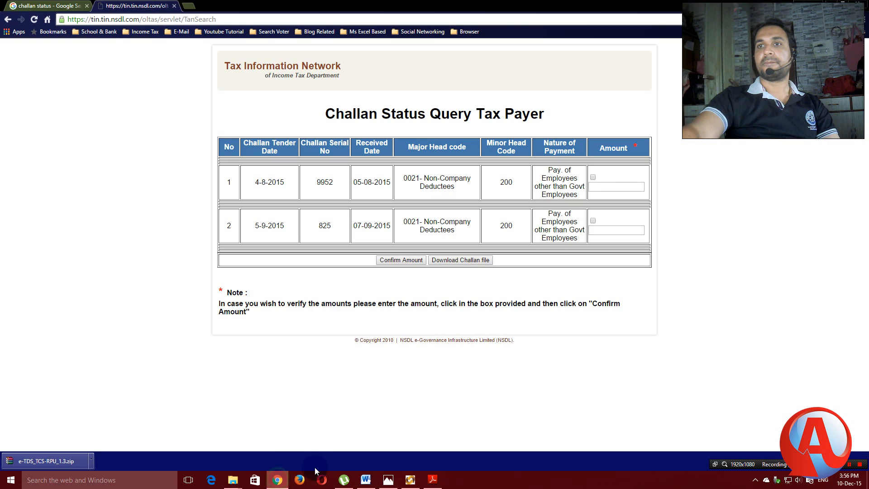
{"action": "left_click", "coordinate": [593, 176]}
{"action": "left_click", "coordinate": [593, 220]}
{"action": "left_click", "coordinate": [600, 188]}
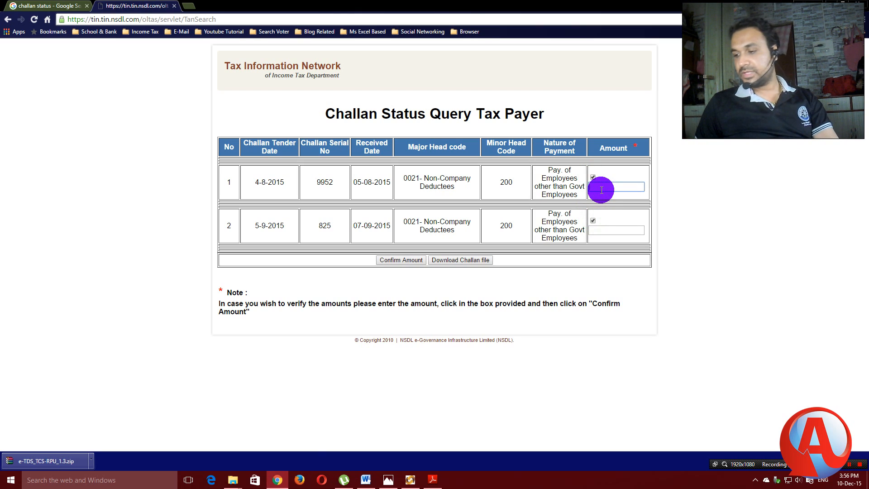
{"action": "type", "text": "5600"}
{"action": "left_click", "coordinate": [597, 197]}
{"action": "left_click", "coordinate": [604, 231]}
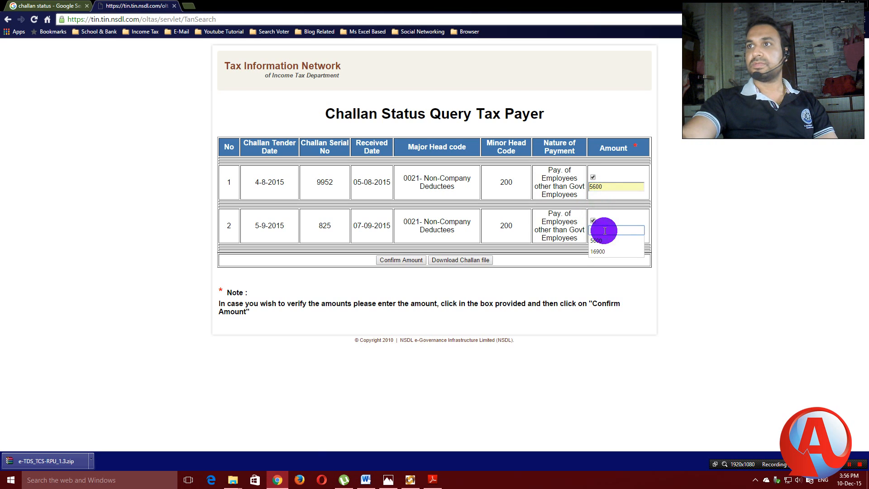
{"action": "left_click", "coordinate": [604, 242]}
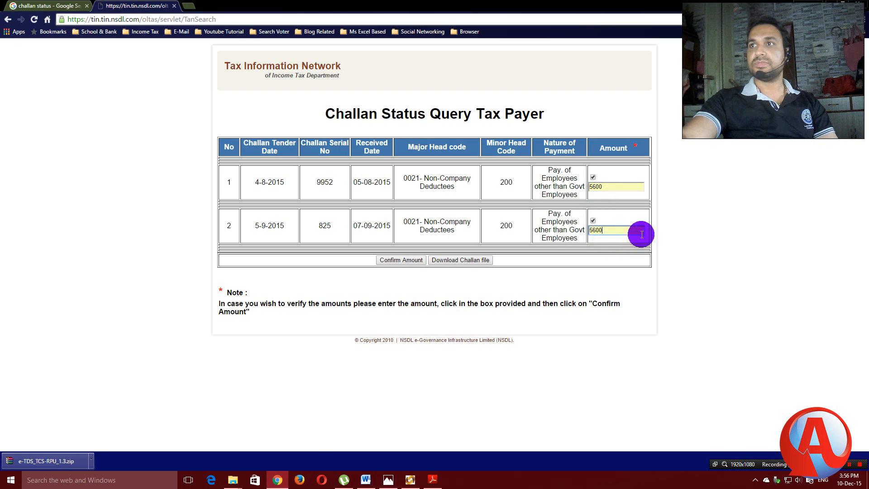
{"action": "left_click", "coordinate": [399, 262]}
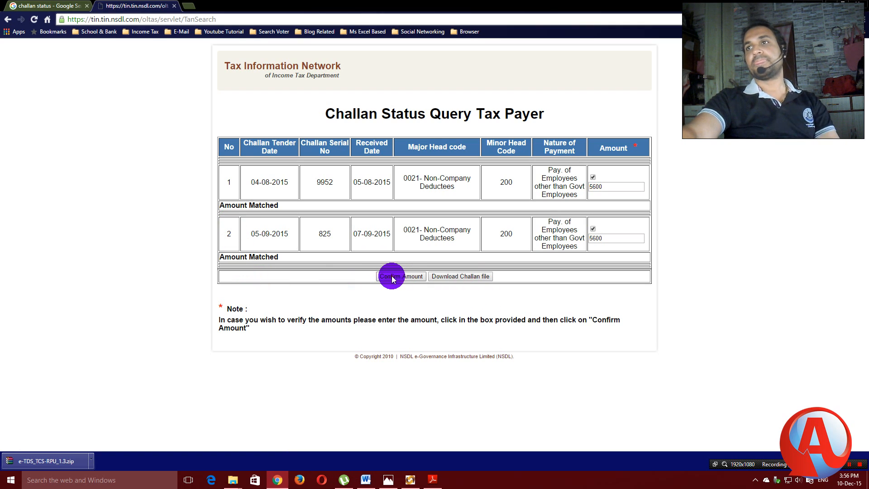
Download the period's challan file as a .csi, then return to the Return Preparation Utility.
{"action": "left_click", "coordinate": [452, 277]}
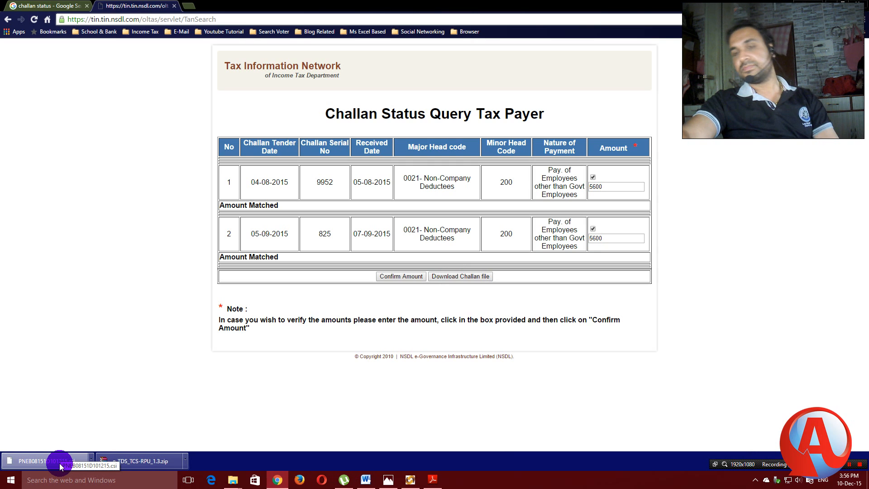
{"action": "left_click", "coordinate": [411, 480]}
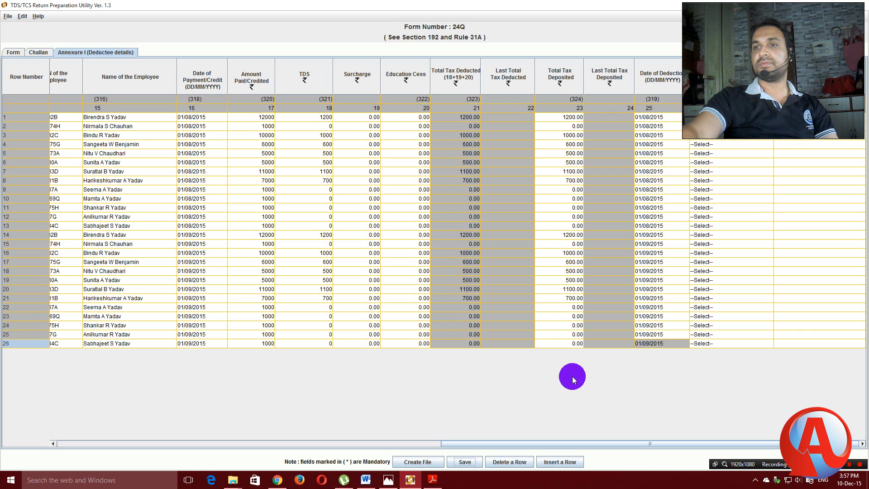
Start file creation and choose the downloaded .csi in Downloads as the challan input file.
{"action": "left_click", "coordinate": [414, 462]}
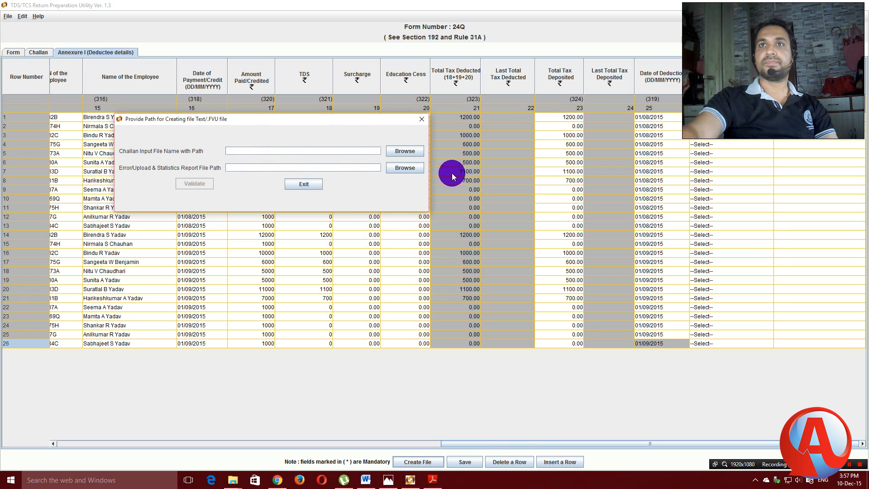
{"action": "left_click", "coordinate": [401, 150]}
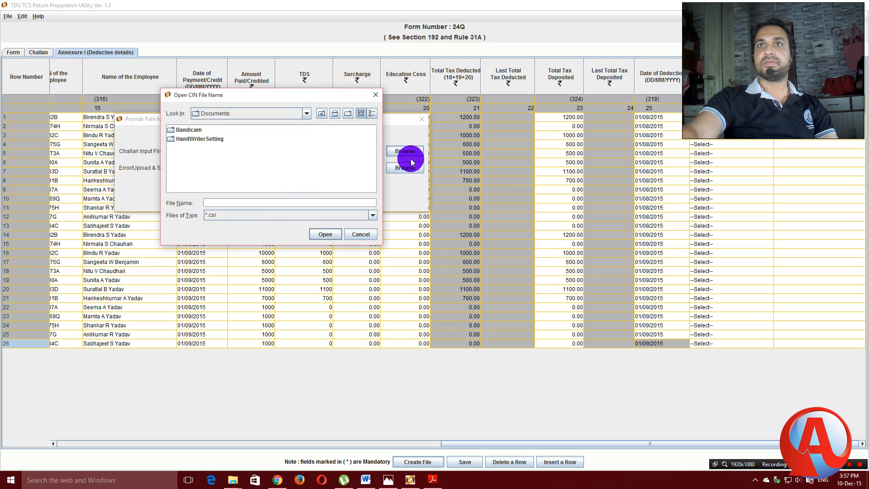
{"action": "left_click", "coordinate": [292, 124]}
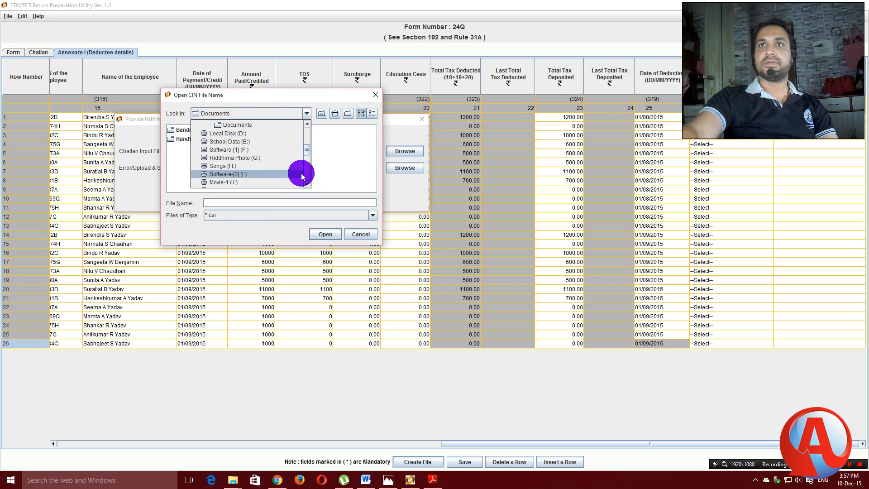
{"action": "left_click_drag", "start_coordinate": [307, 149], "coordinate": [306, 135]}
{"action": "left_click", "coordinate": [223, 159]}
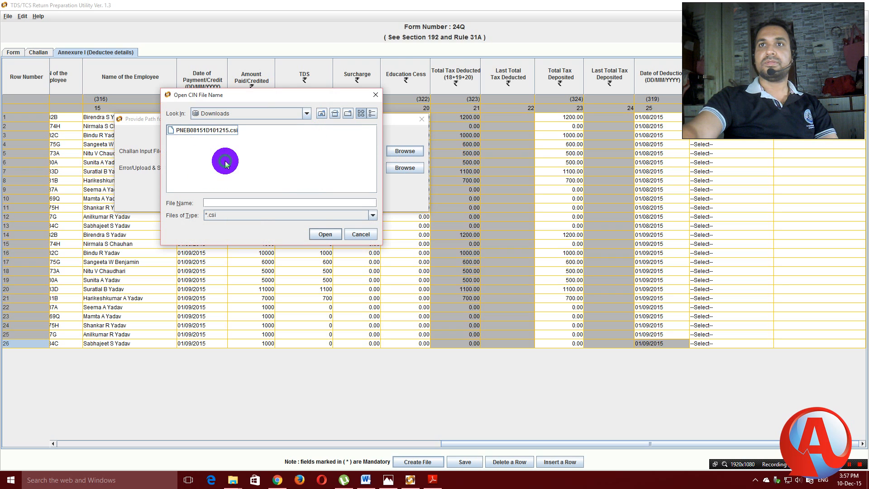
{"action": "left_click", "coordinate": [197, 132]}
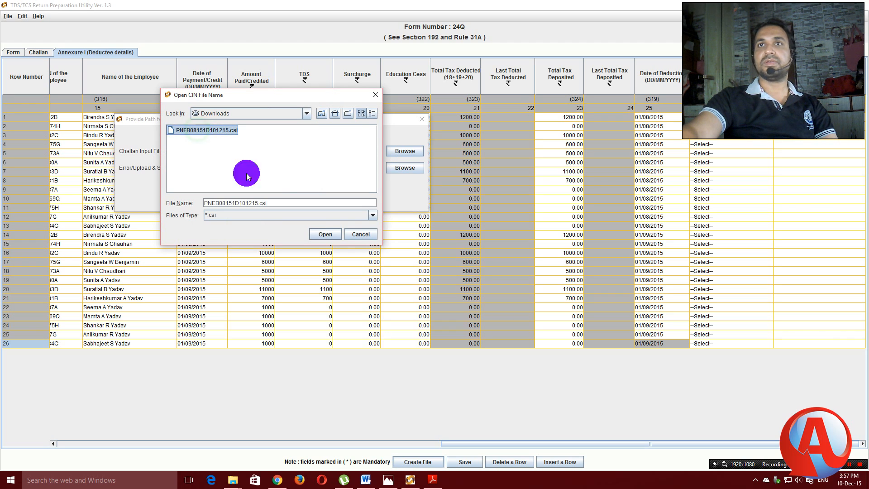
{"action": "left_click", "coordinate": [324, 233]}
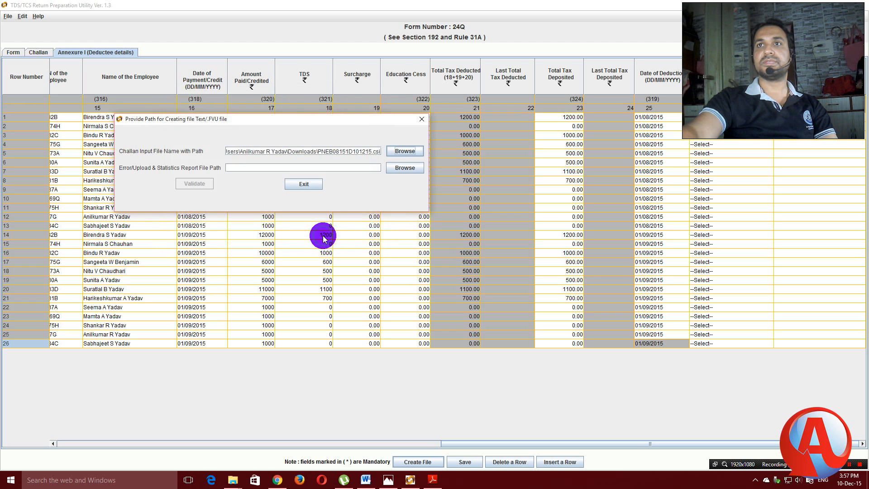
Save the report output as 24QRQ2 in Desktop > e-TDS_TCS_RPU_1.3 > Saved File.
{"action": "left_click", "coordinate": [404, 171]}
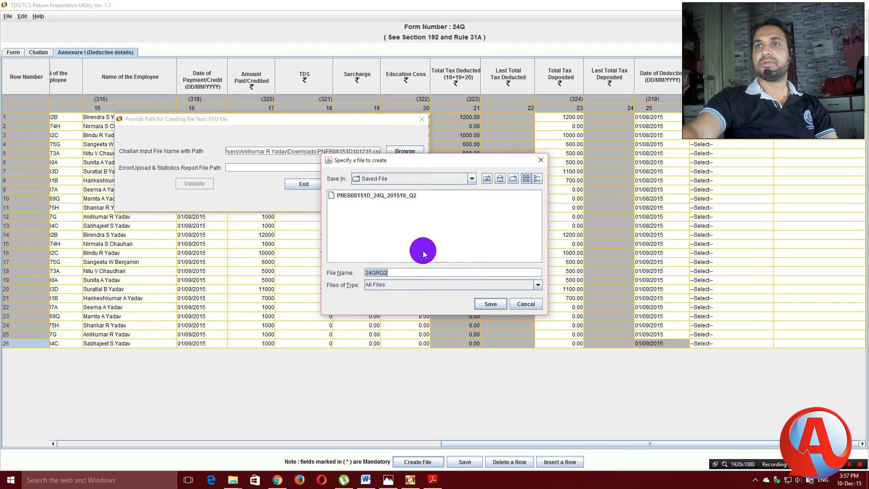
{"action": "left_click", "coordinate": [471, 178]}
{"action": "left_click_drag", "start_coordinate": [471, 209], "coordinate": [471, 188]}
{"action": "left_click", "coordinate": [380, 201]}
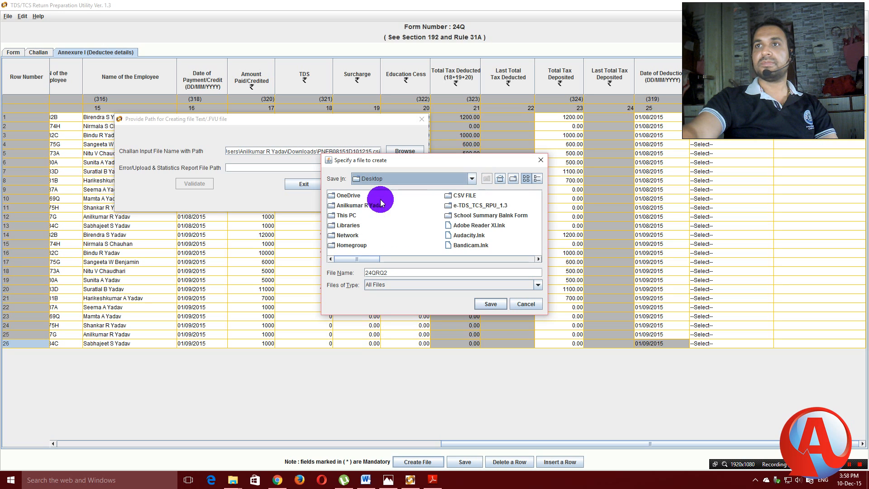
{"action": "double_click", "coordinate": [462, 202]}
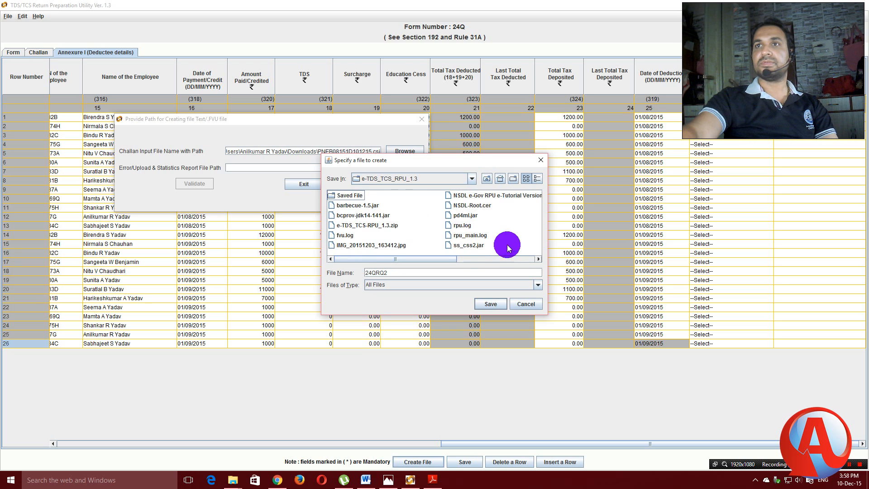
{"action": "double_click", "coordinate": [345, 198]}
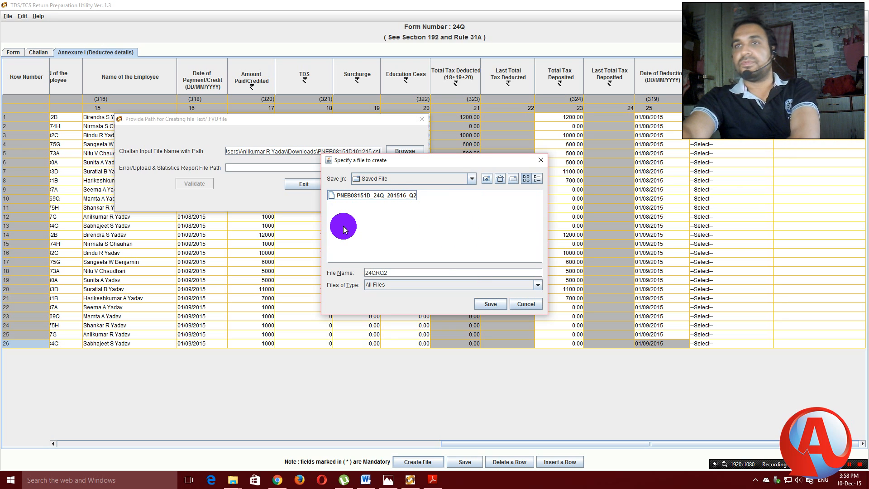
{"action": "left_click", "coordinate": [490, 304]}
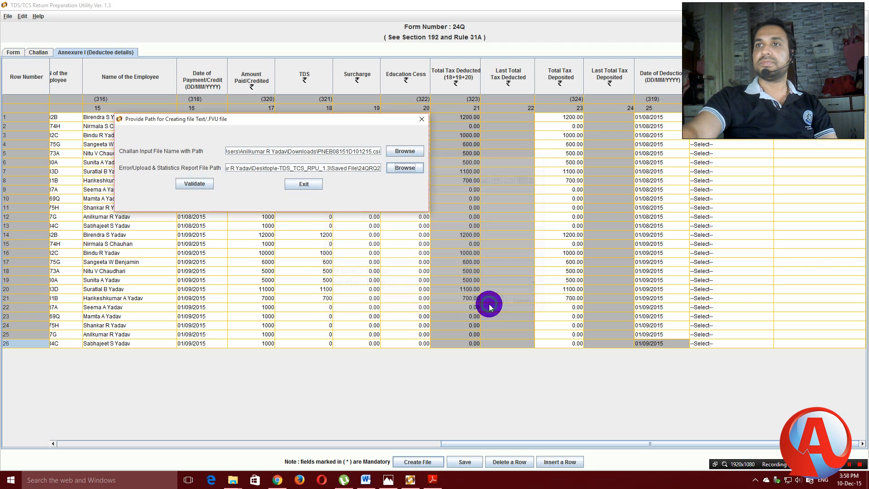
Validate the return file and dismiss the validation success message.
{"action": "left_click", "coordinate": [196, 185]}
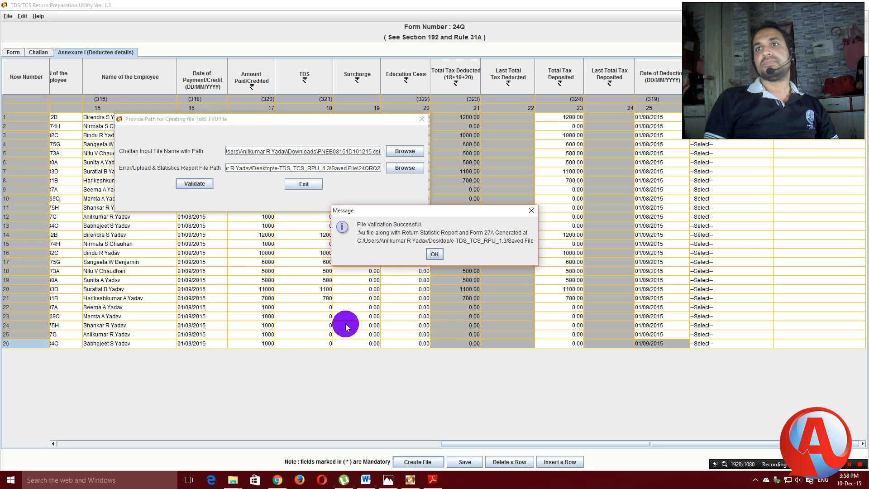
{"action": "left_click", "coordinate": [435, 255]}
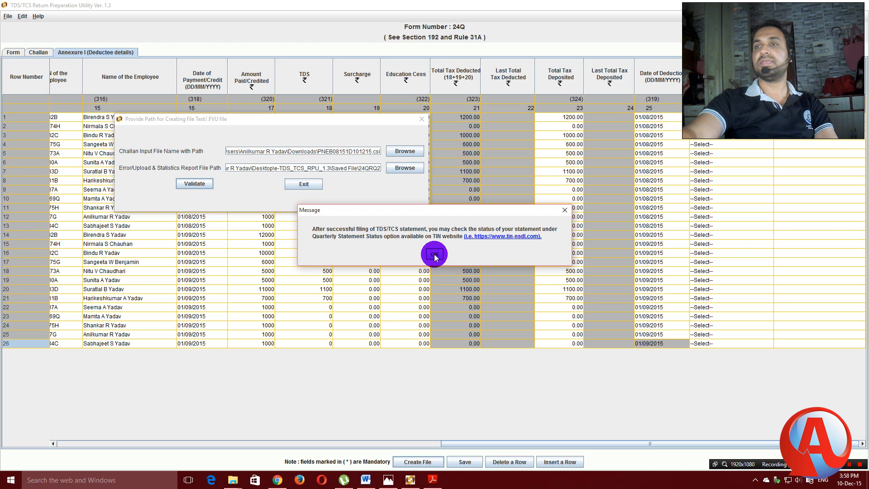
{"action": "left_click", "coordinate": [434, 255]}
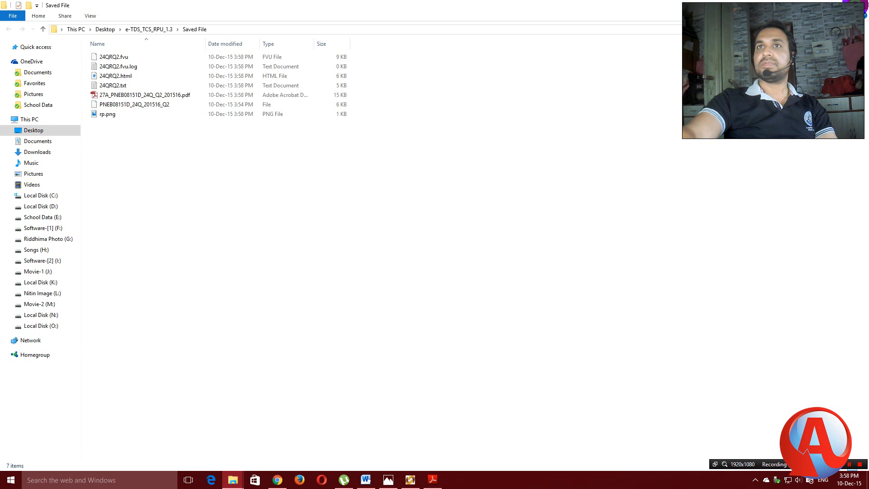
Close the generated-files folder and minimize the challan status page to reveal the desktop.
{"action": "left_click", "coordinate": [856, 4]}
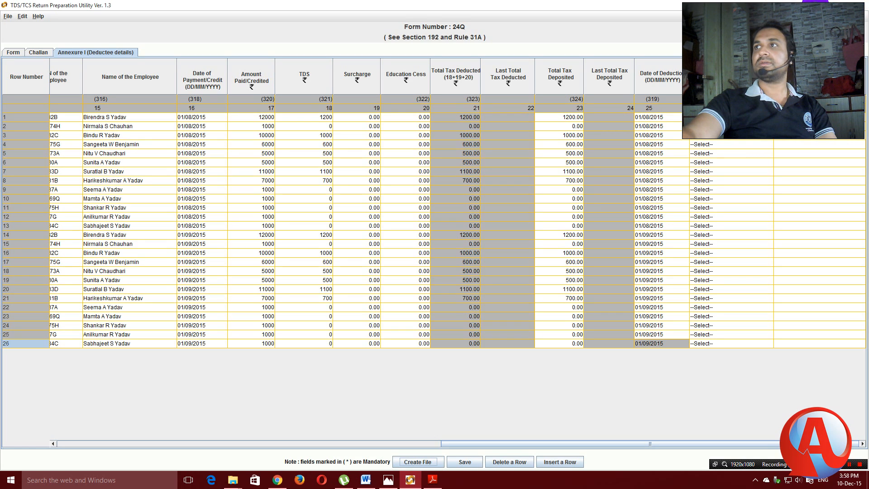
{"action": "left_click", "coordinate": [810, 2]}
{"action": "left_click", "coordinate": [410, 479]}
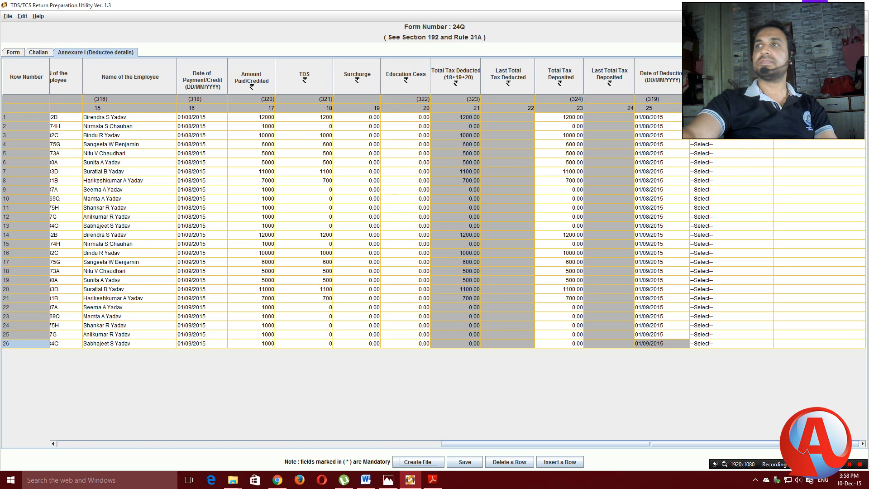
{"action": "left_click", "coordinate": [814, 4]}
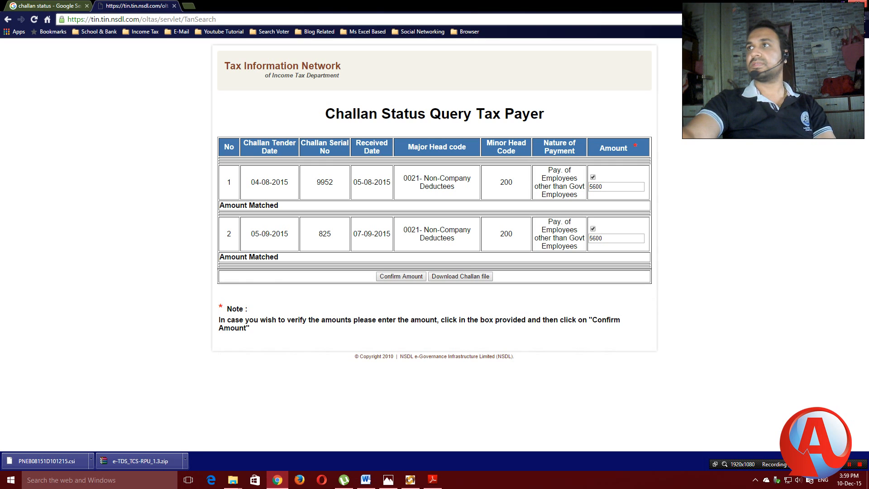
{"action": "left_click", "coordinate": [814, 4]}
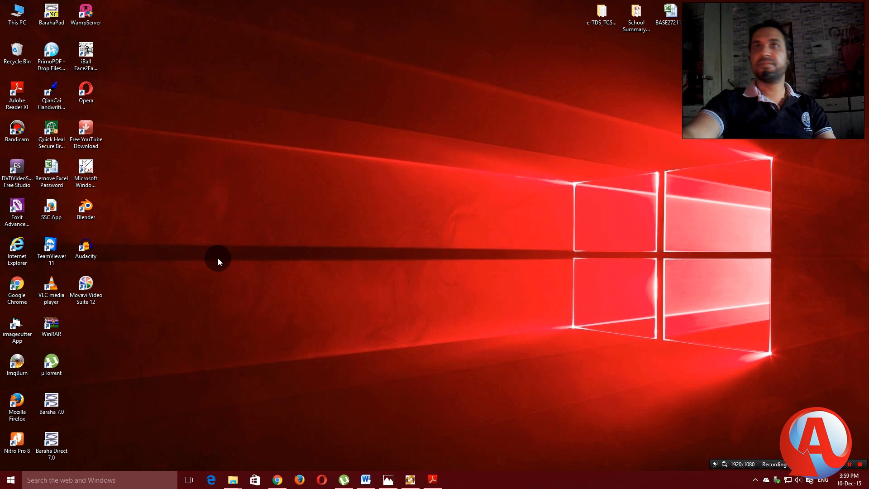
Open e-TDS_TCS_RPU_1.3 > Saved File on the desktop and select the Form 27A PDF.
{"action": "left_click", "coordinate": [601, 19]}
{"action": "double_click", "coordinate": [602, 20]}
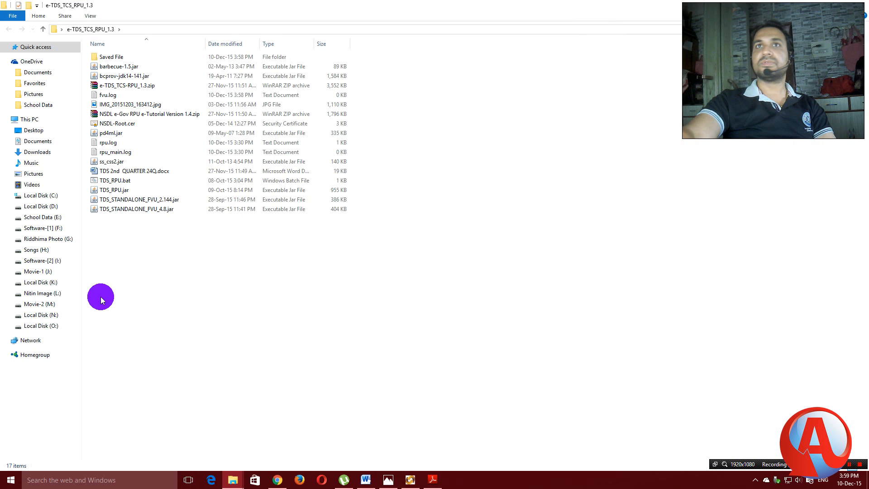
{"action": "double_click", "coordinate": [113, 59]}
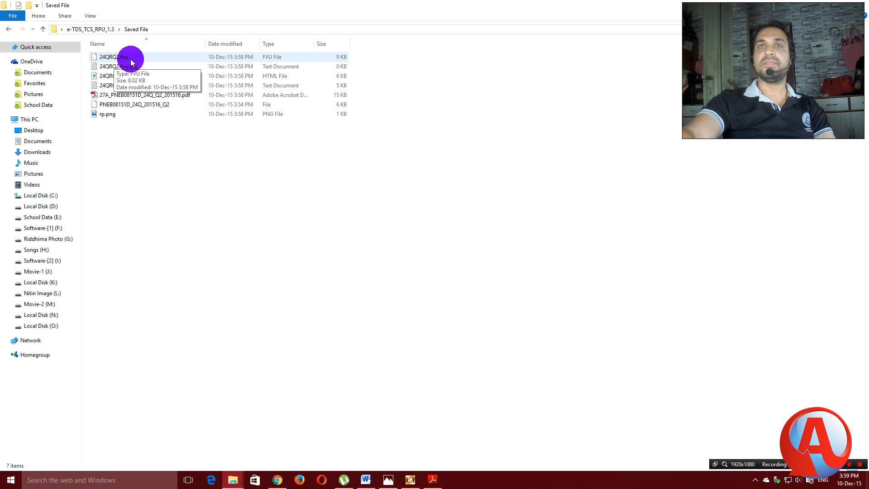
{"action": "left_click", "coordinate": [8, 30]}
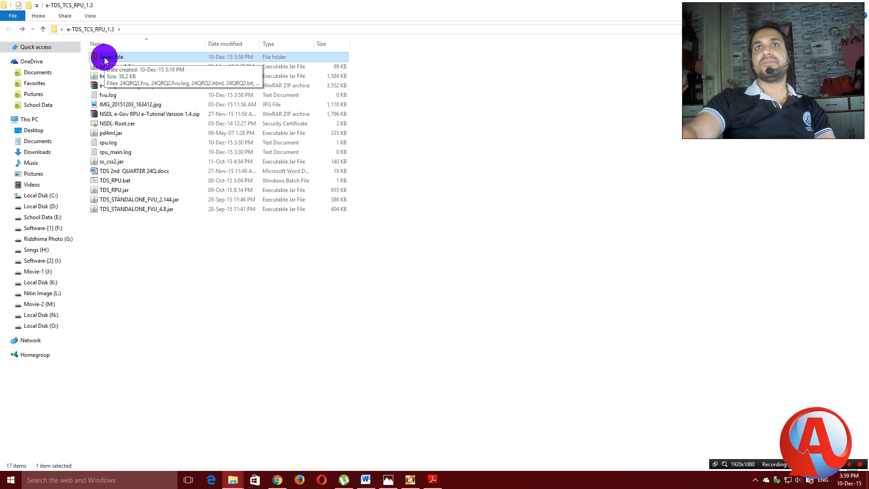
{"action": "double_click", "coordinate": [104, 59]}
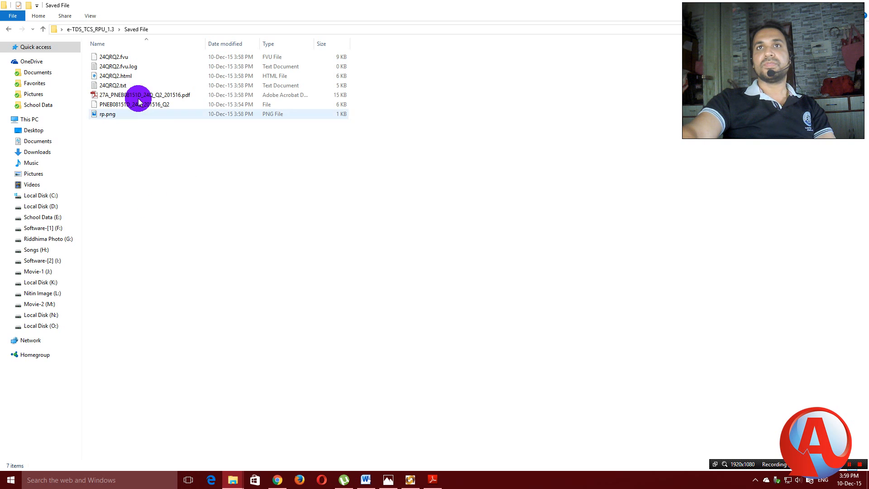
{"action": "left_click", "coordinate": [113, 95]}
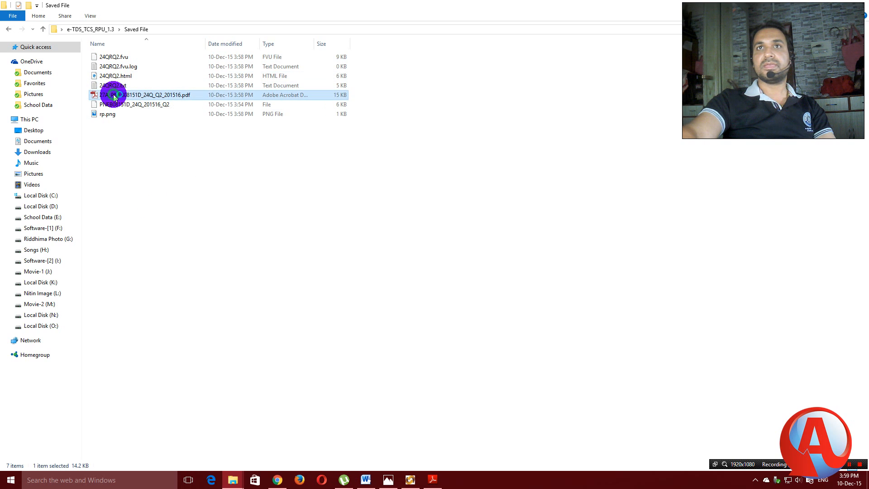
Open the Form 27A PDF, check its 26 records and 11200.00 TDS, then close Reader.
{"action": "key", "text": "Return"}
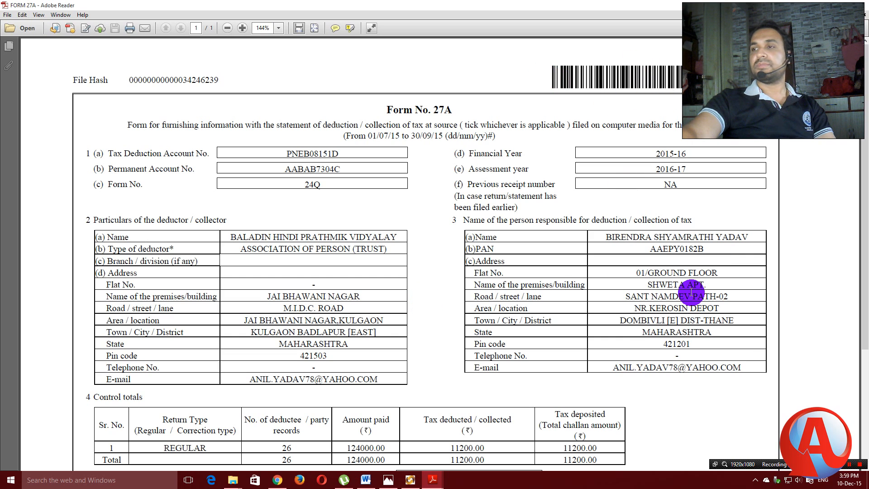
{"action": "scroll", "coordinate": [692, 135], "scroll_direction": "down", "scroll_amount": 1}
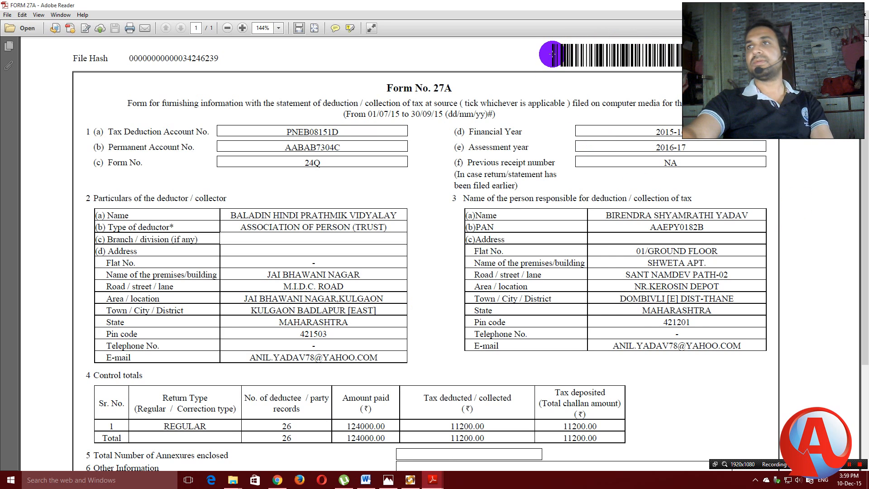
{"action": "scroll", "coordinate": [731, 193], "scroll_direction": "down", "scroll_amount": 1}
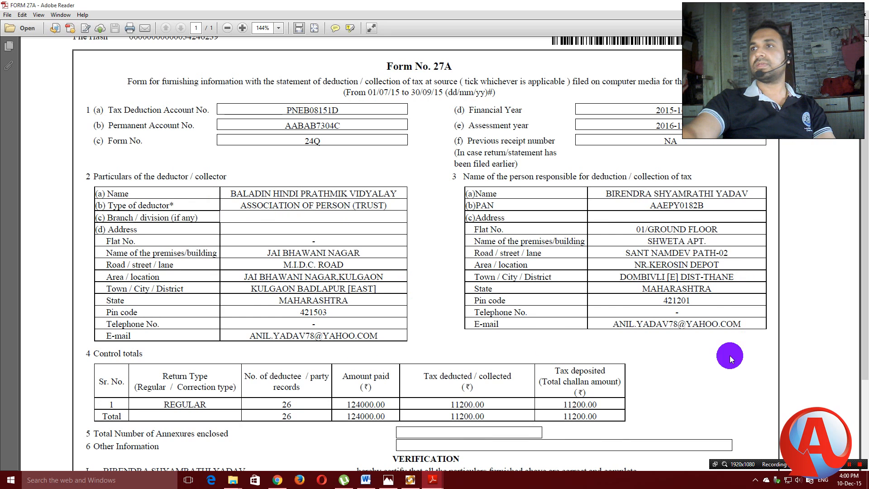
{"action": "scroll", "coordinate": [724, 235], "scroll_direction": "down", "scroll_amount": 3}
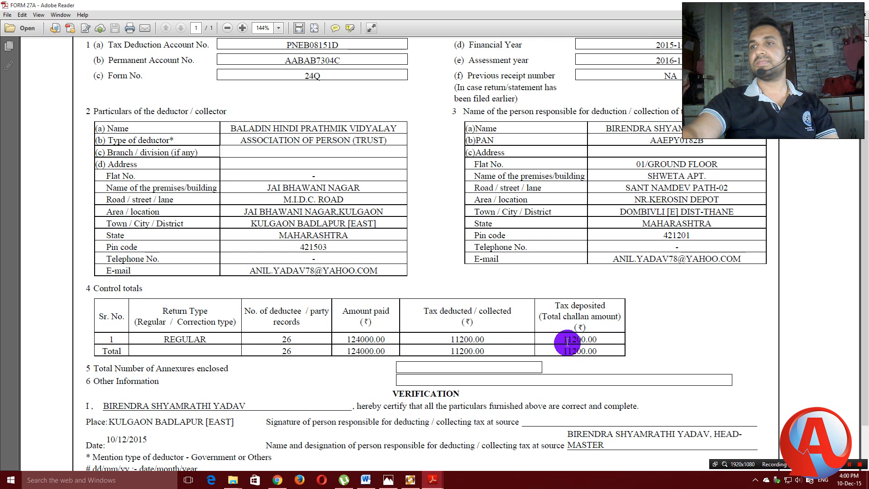
{"action": "mouse_move", "coordinate": [434, 483]}
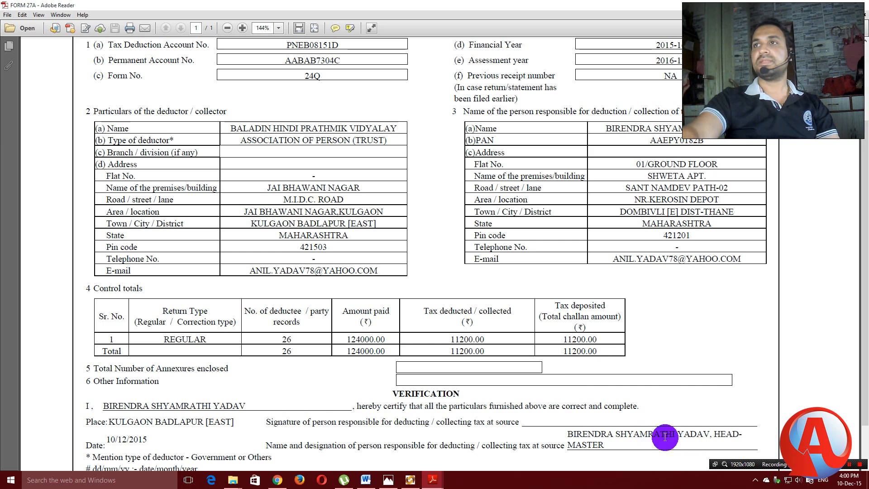
{"action": "left_click", "coordinate": [862, 4]}
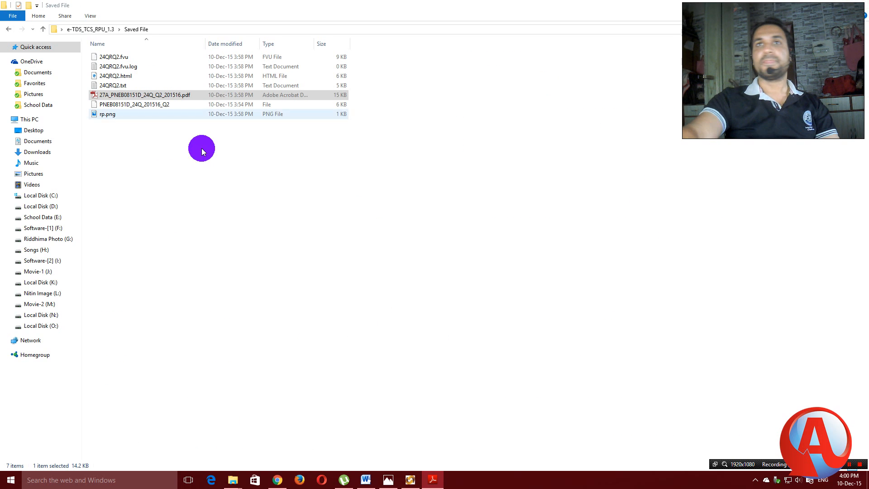
Review 24QRQ2.html in Edge (26 valid PANs, 11200.00 TDS), close it, and go back a folder.
{"action": "double_click", "coordinate": [106, 77]}
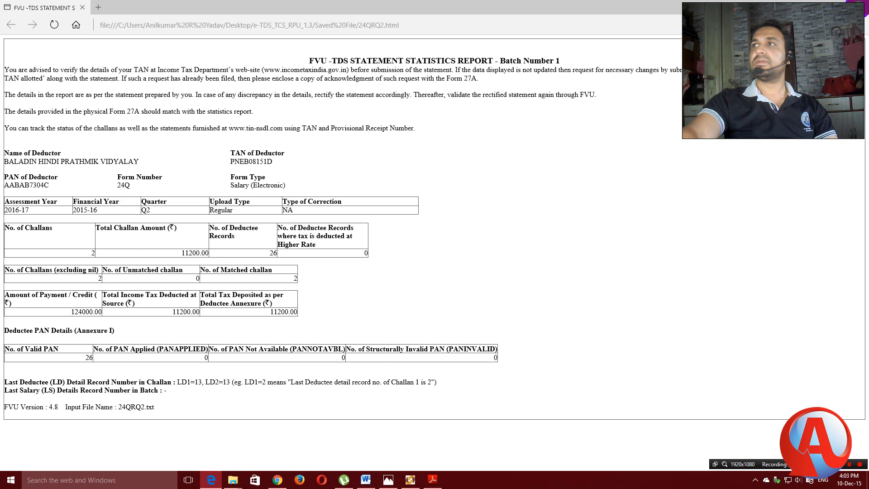
{"action": "left_click", "coordinate": [857, 7]}
{"action": "left_click", "coordinate": [9, 29]}
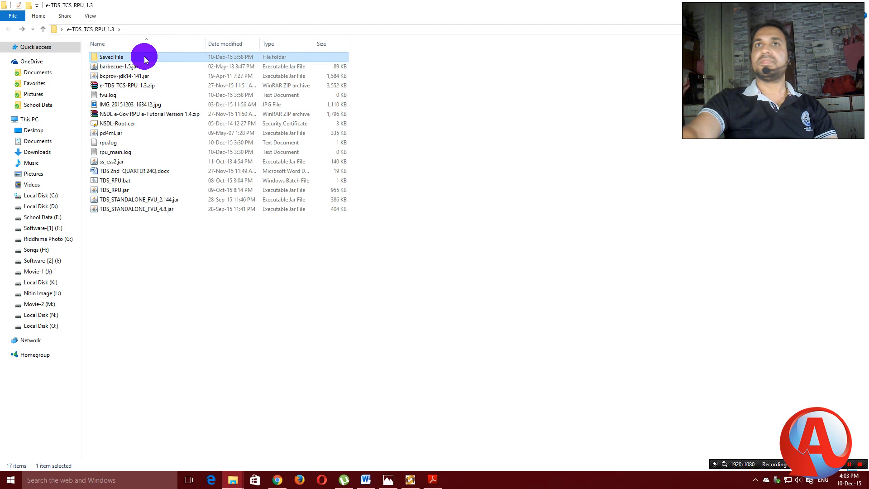
Reopen Saved File, show the desktop, and restore the IMG_20151203_163412.jpg receipt photo.
{"action": "double_click", "coordinate": [125, 57]}
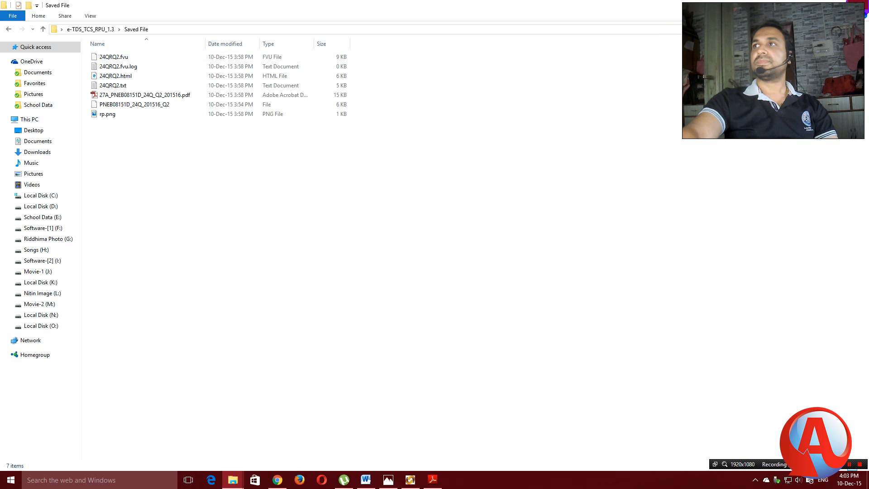
{"action": "key", "text": "super+d"}
{"action": "mouse_move", "coordinate": [433, 482]}
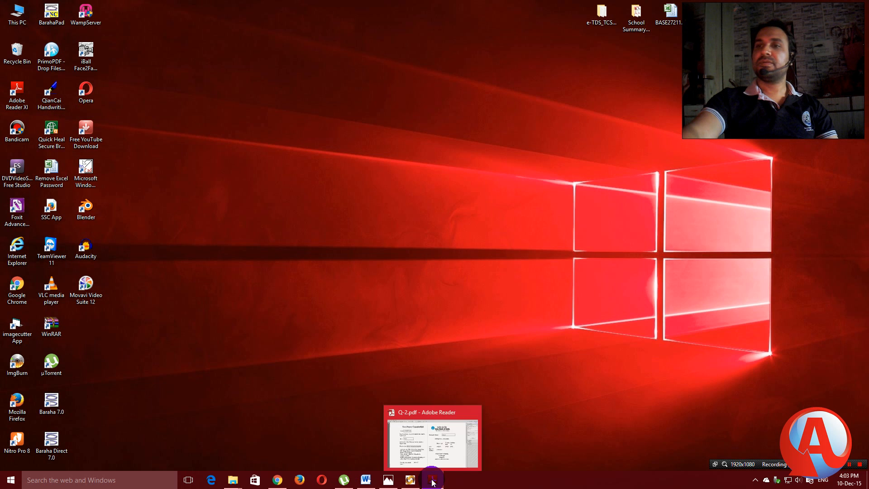
{"action": "left_click", "coordinate": [391, 484]}
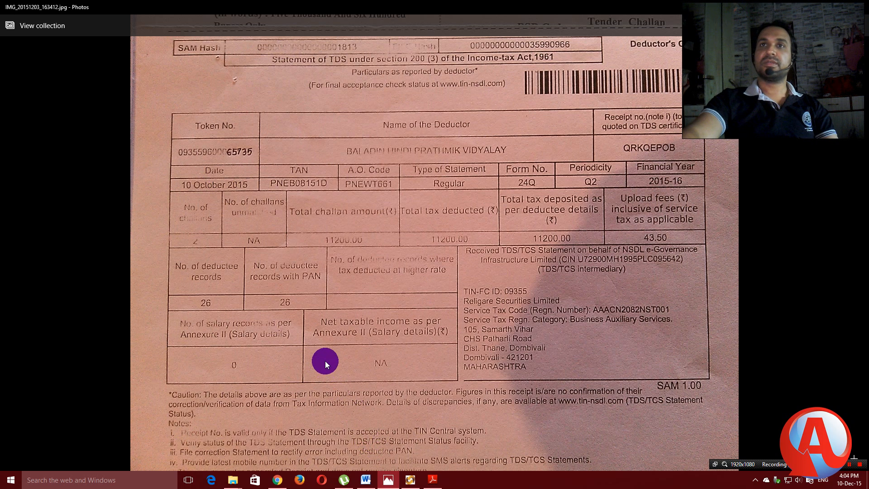
Switch from the receipt photo back to the Return Preparation Utility.
{"action": "left_click", "coordinate": [410, 483]}
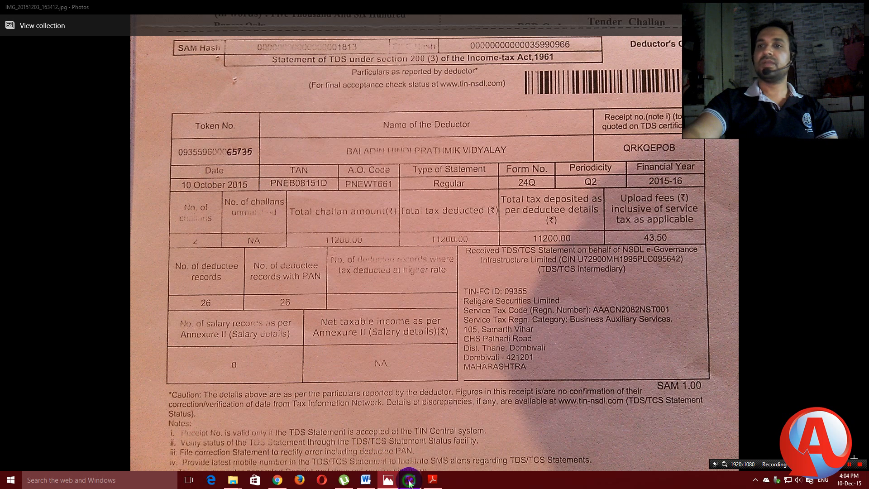
Review the Form 24Q particulars down to section 3, then minimize the utility to reveal the Q2 2015-16 receipt.
{"action": "left_click", "coordinate": [13, 53]}
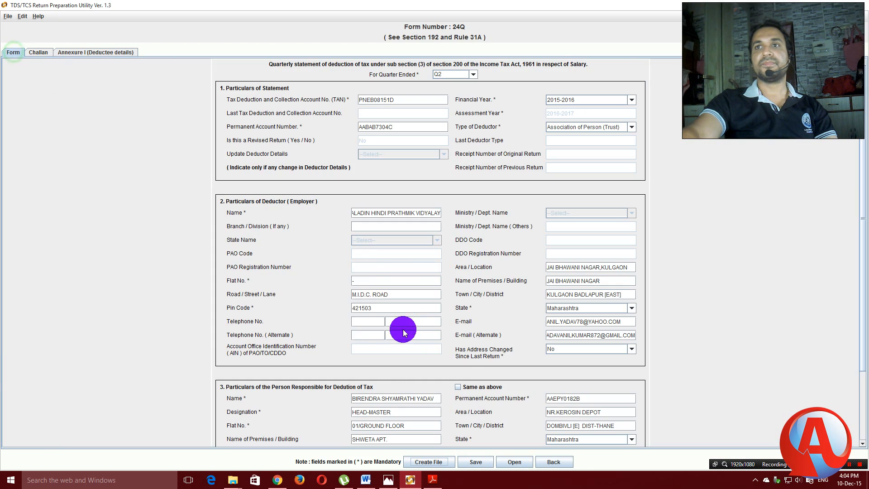
{"action": "scroll", "coordinate": [455, 351], "scroll_direction": "down", "scroll_amount": 3}
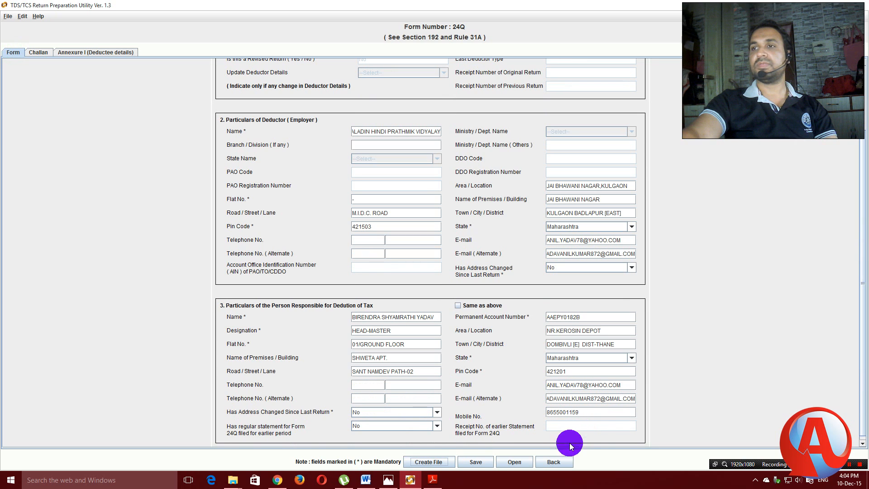
{"action": "left_click", "coordinate": [816, 6]}
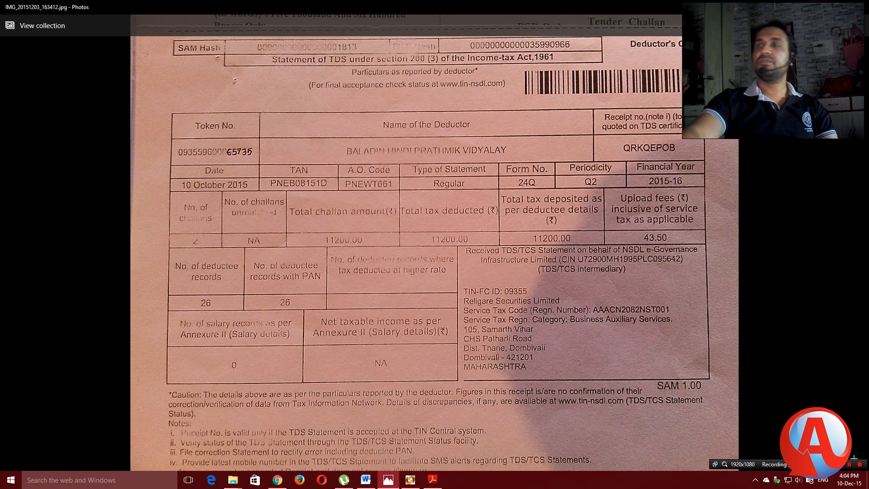